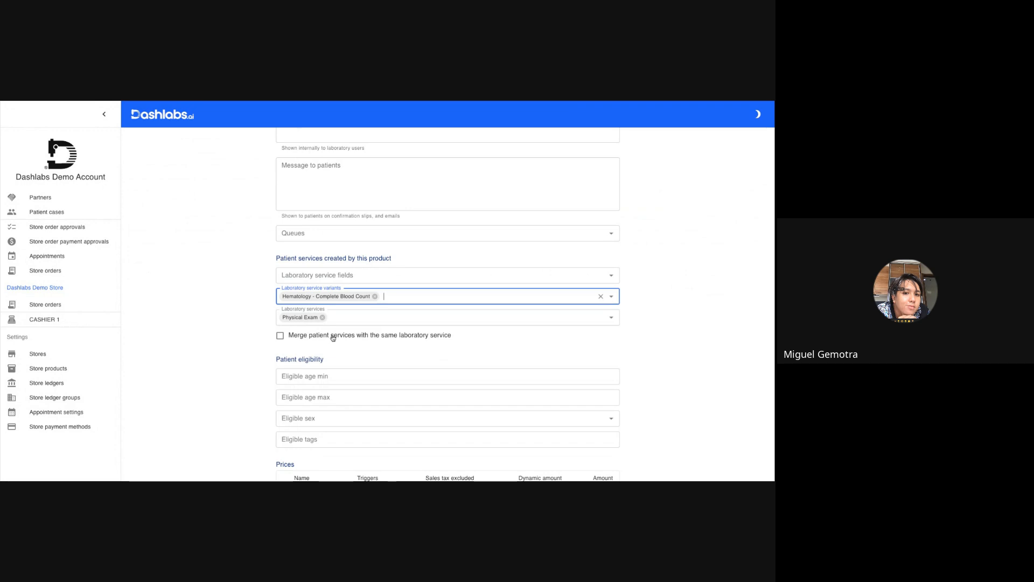
Add Urinalysis and Fecalysis to the product's laboratory services, and X-Ray - PA Chest X-Ray to its laboratory service variants.
left_click(332, 317)
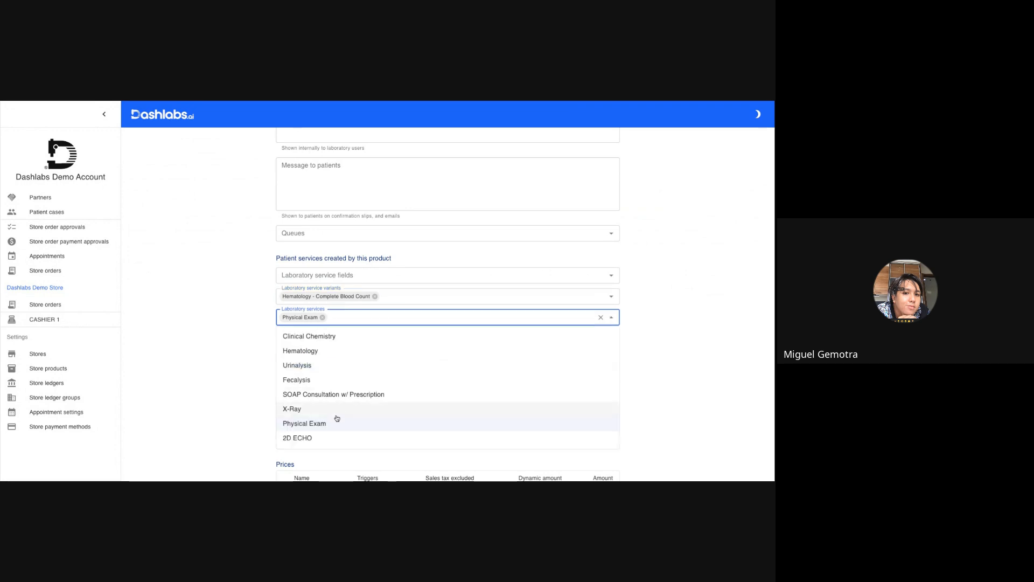
left_click(325, 366)
left_click(383, 314)
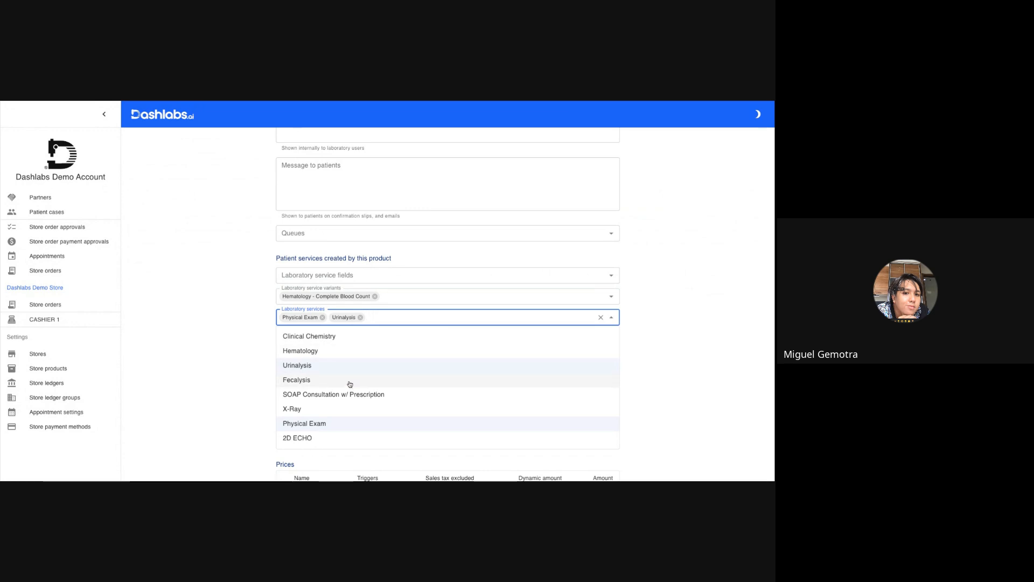
left_click(348, 383)
left_click(403, 299)
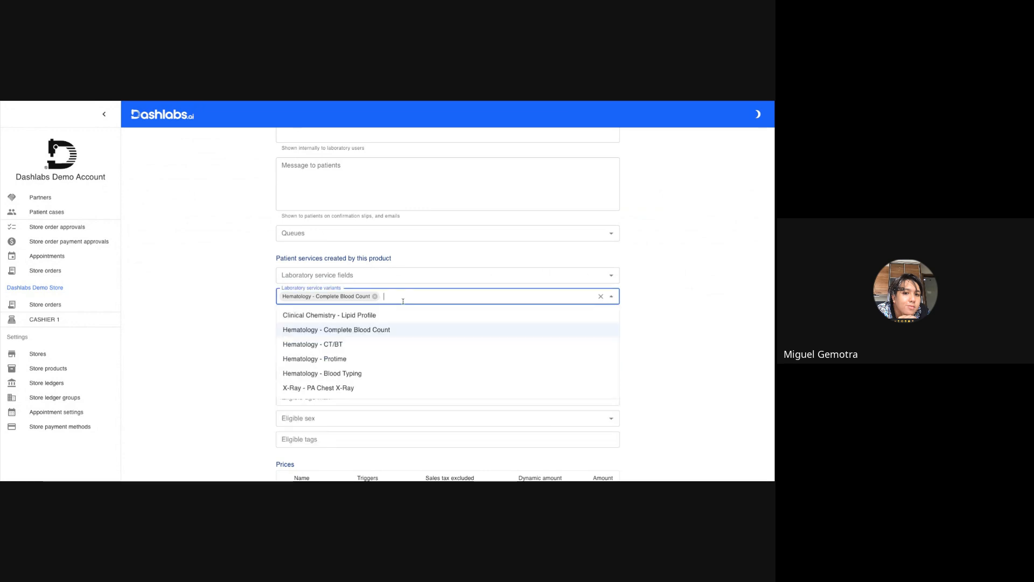
left_click(362, 388)
Add the eligible tag BASIC to the product's patient eligibility settings.
scroll(324, 334, "down", 2)
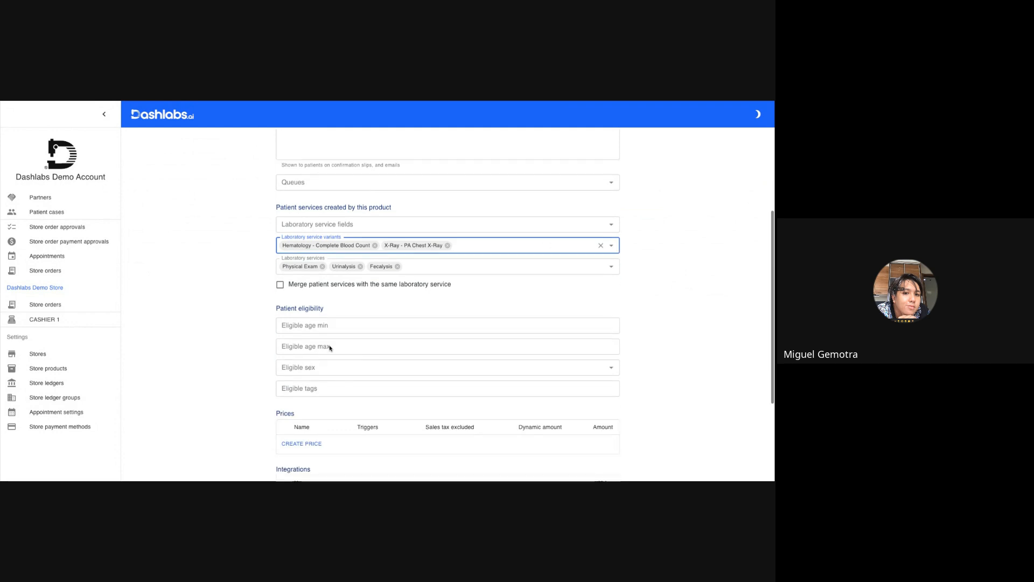
left_click(305, 297)
triple_click(305, 298)
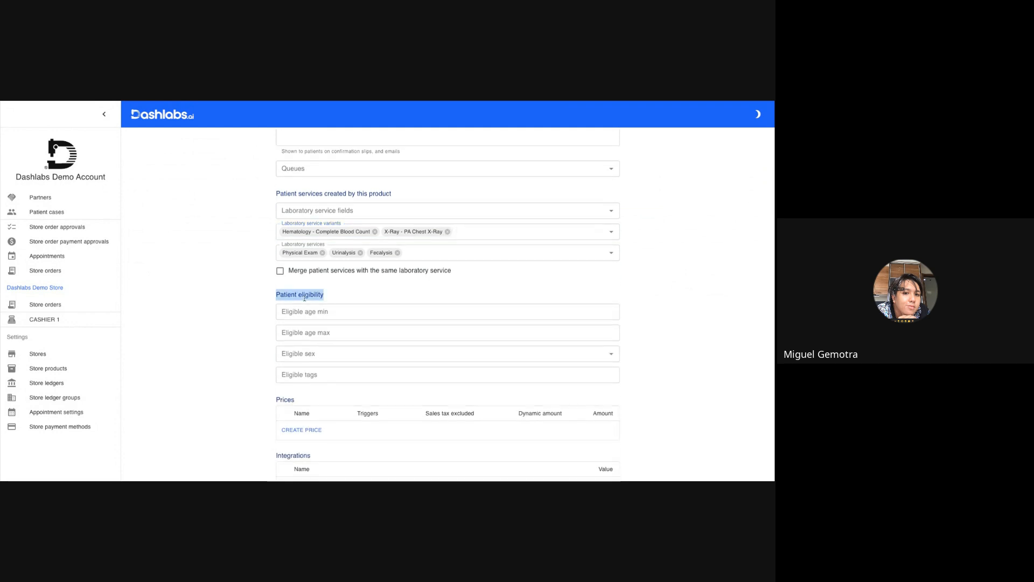
scroll(305, 298, "down", 1)
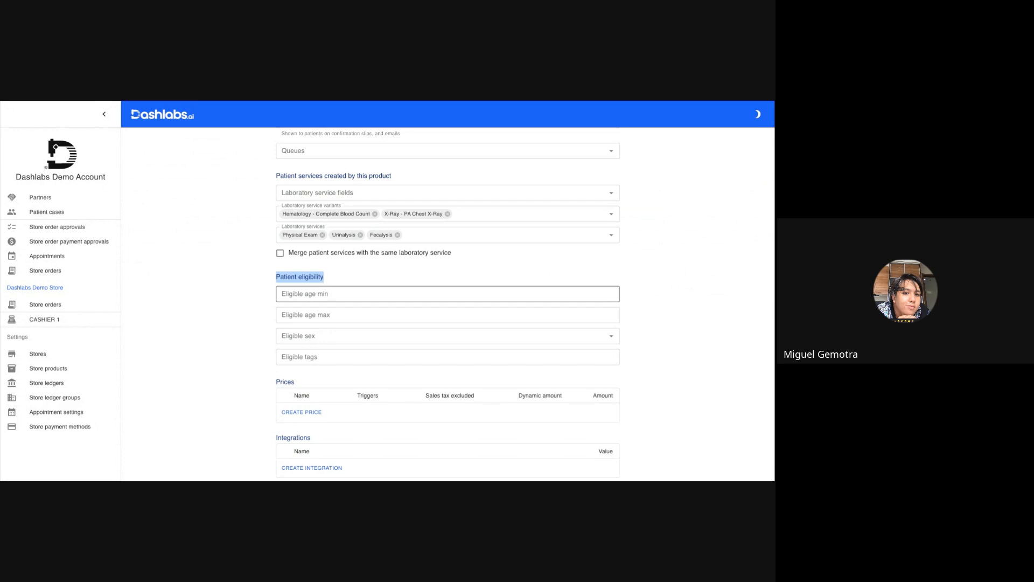
left_click(311, 359)
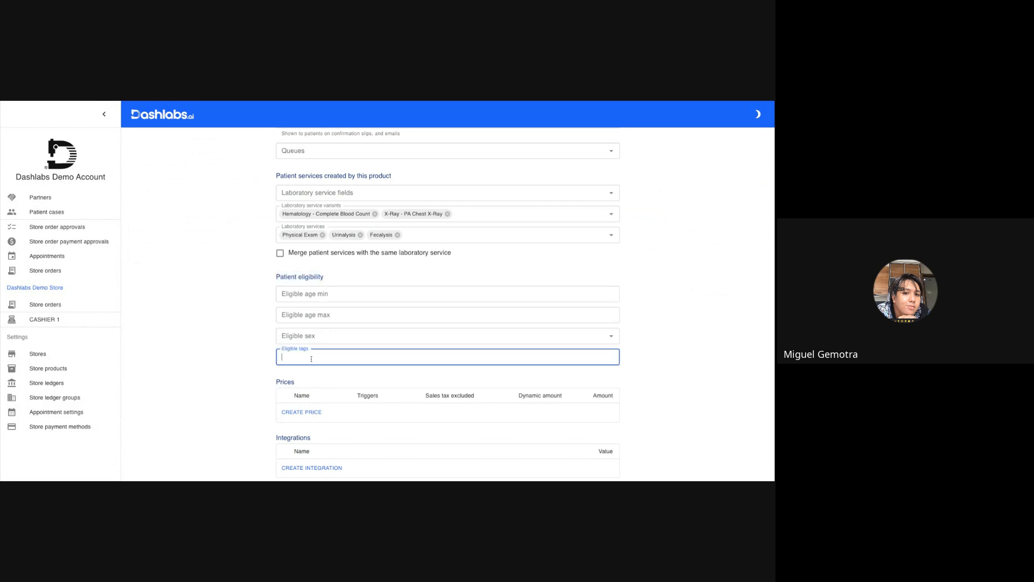
type("BASIC")
key("Return")
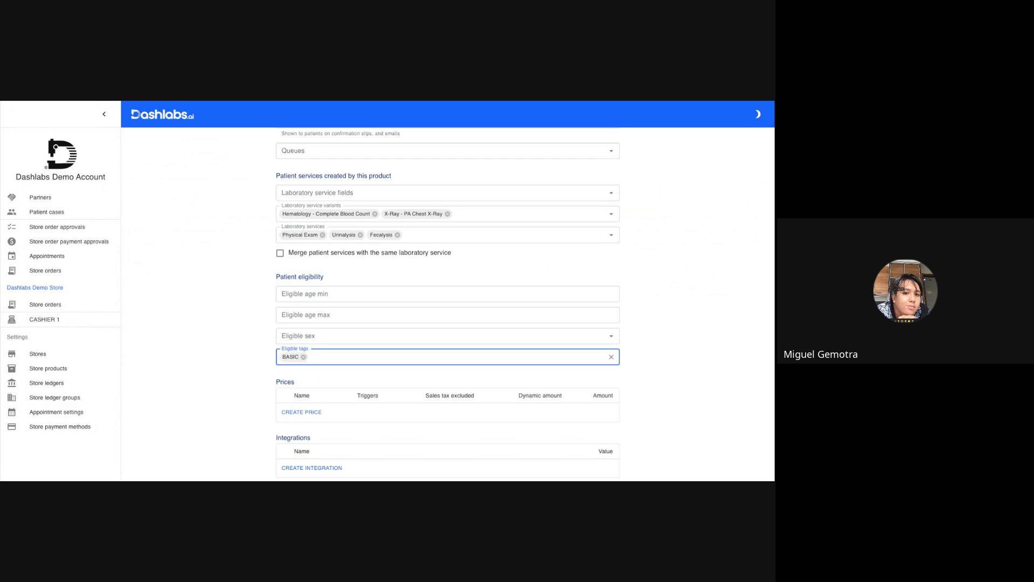
Add a Regular price of PHP 600 to the product, limited to the DASH CONSTRUCTION INC. store.
scroll(332, 179, "up", 5)
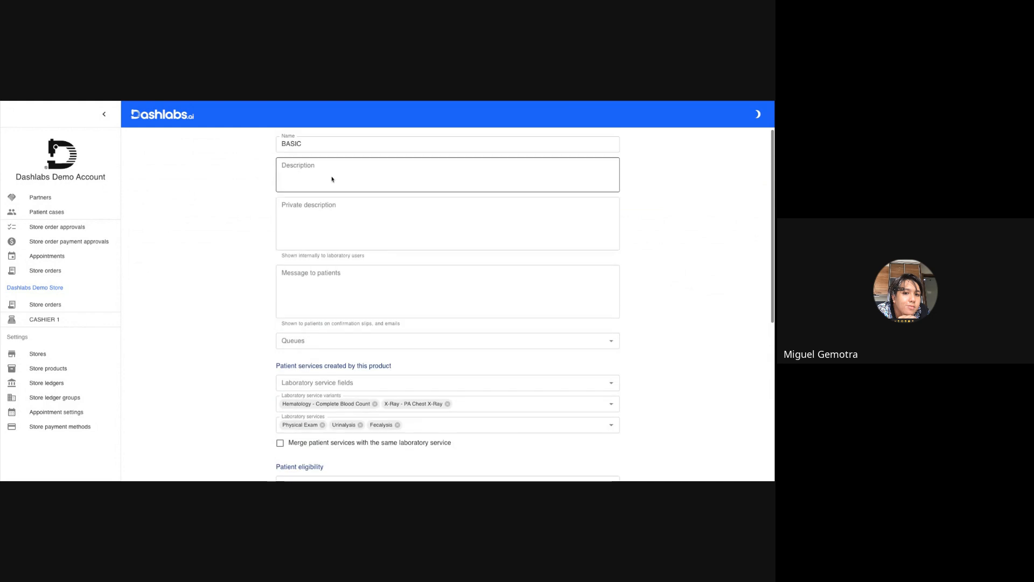
scroll(331, 178, "up", 2)
scroll(270, 204, "down", 7)
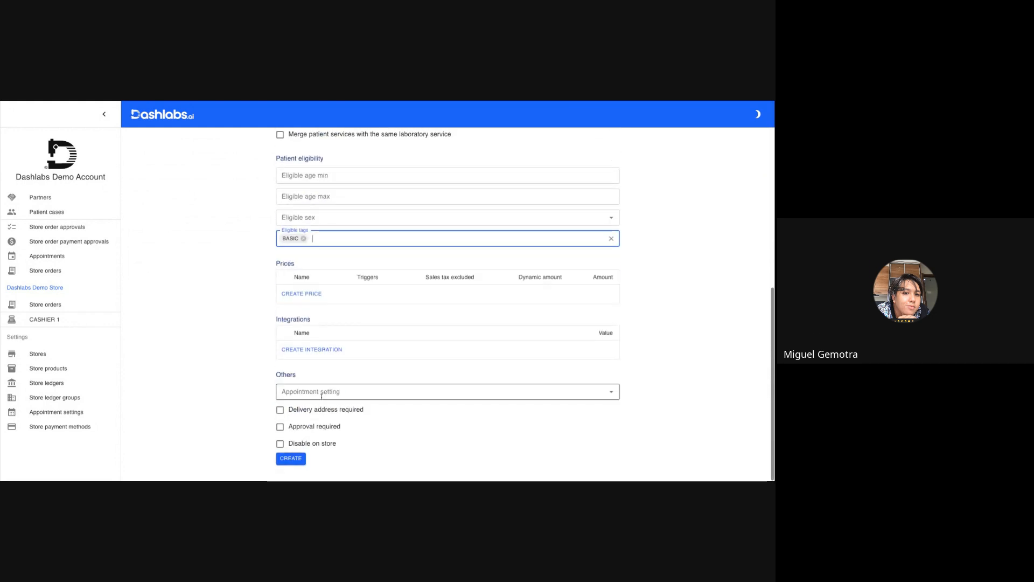
left_click(306, 294)
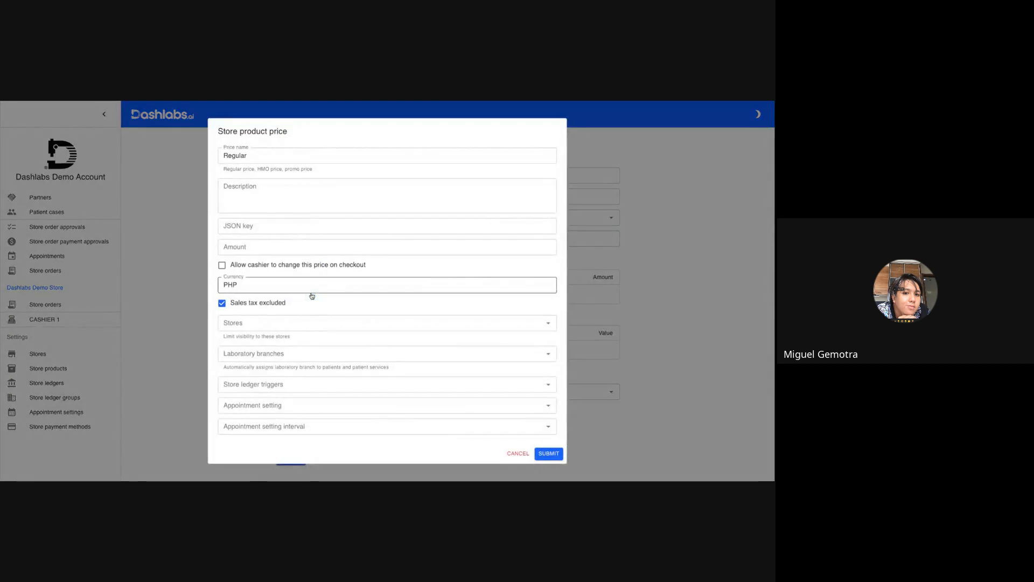
left_click(245, 245)
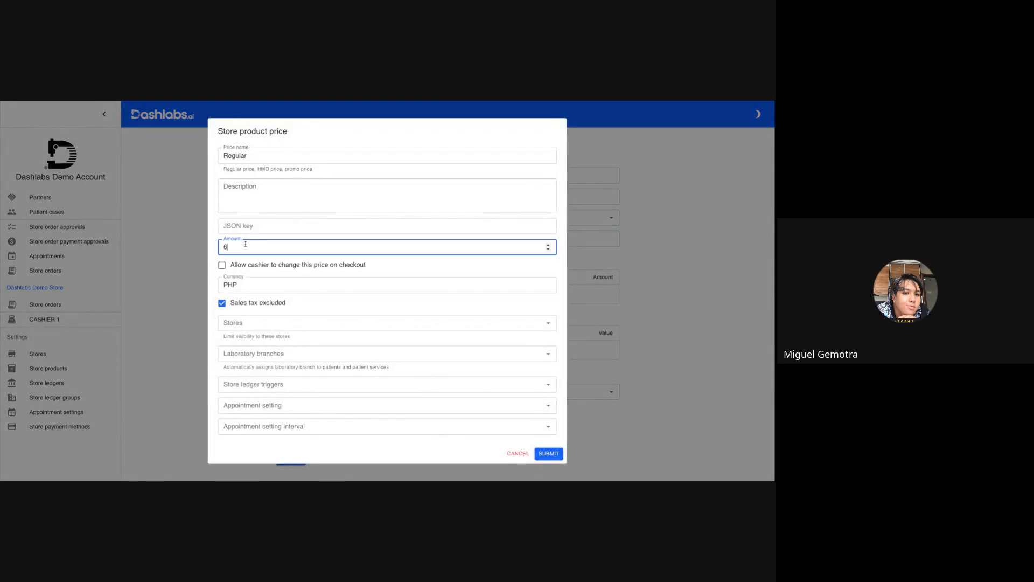
left_click(245, 323)
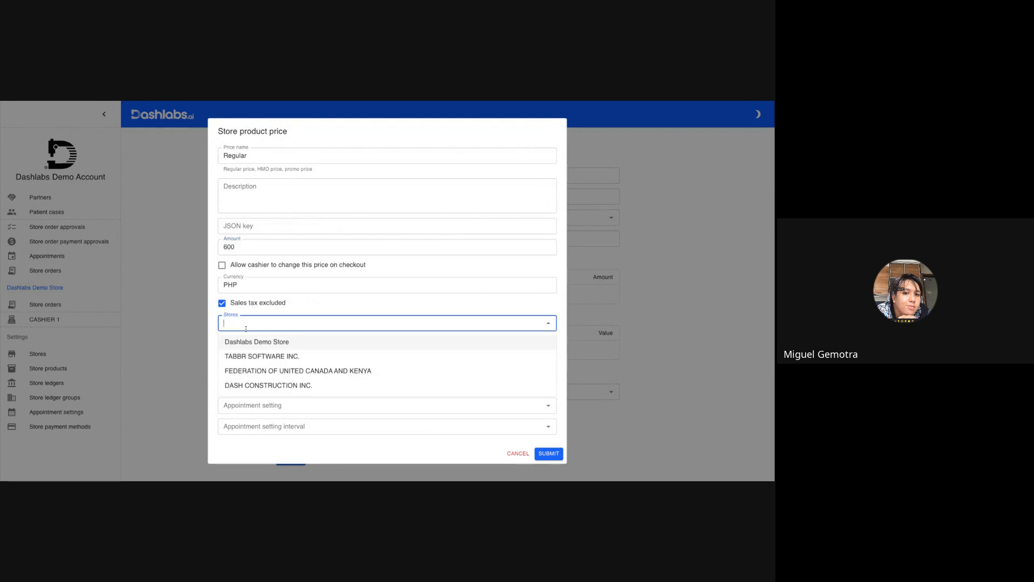
left_click(263, 385)
left_click(545, 454)
Review the completed form for the BASIC product and create it.
scroll(376, 243, "up", 5)
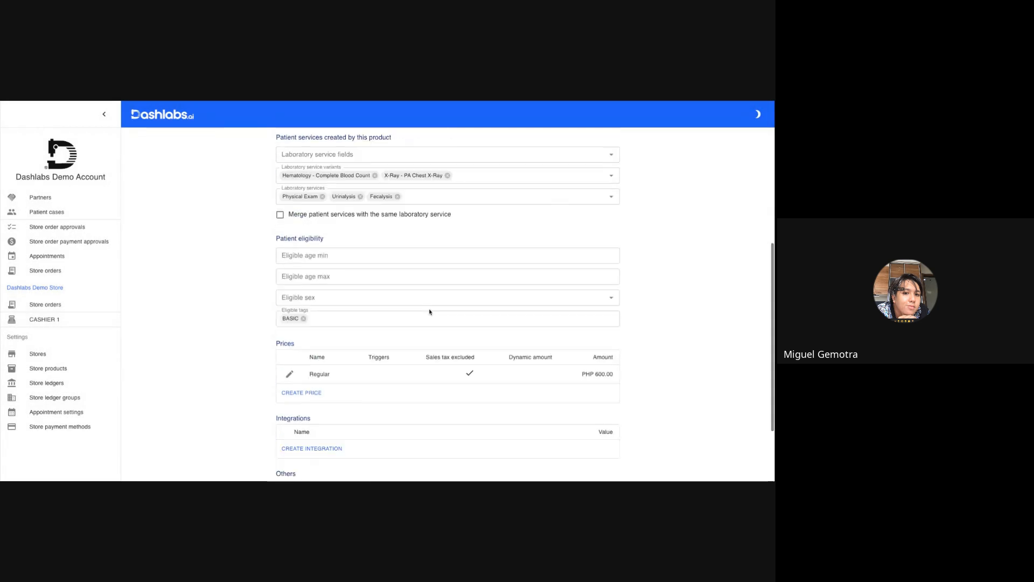
scroll(326, 184, "up", 4)
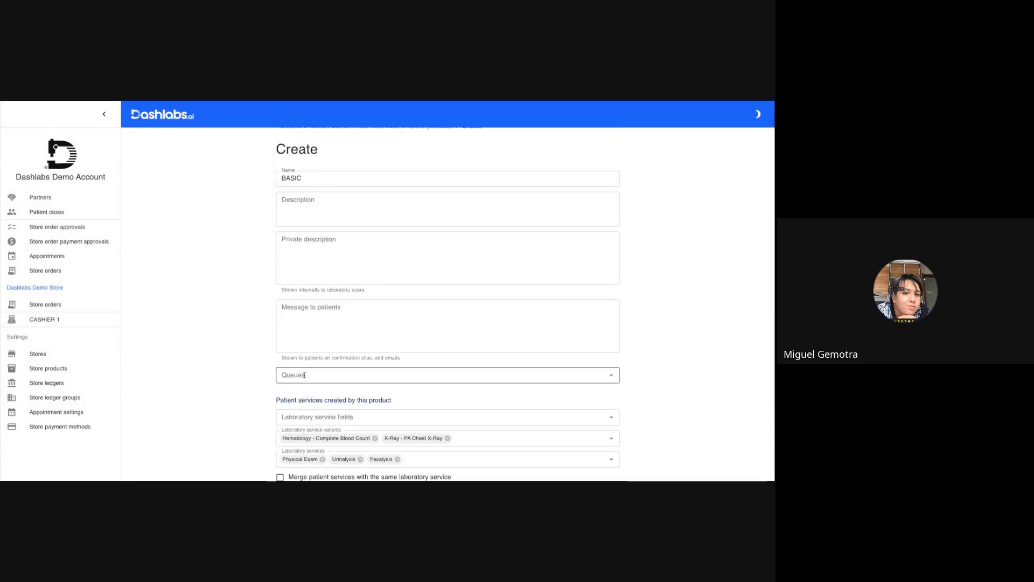
scroll(304, 375, "down", 6)
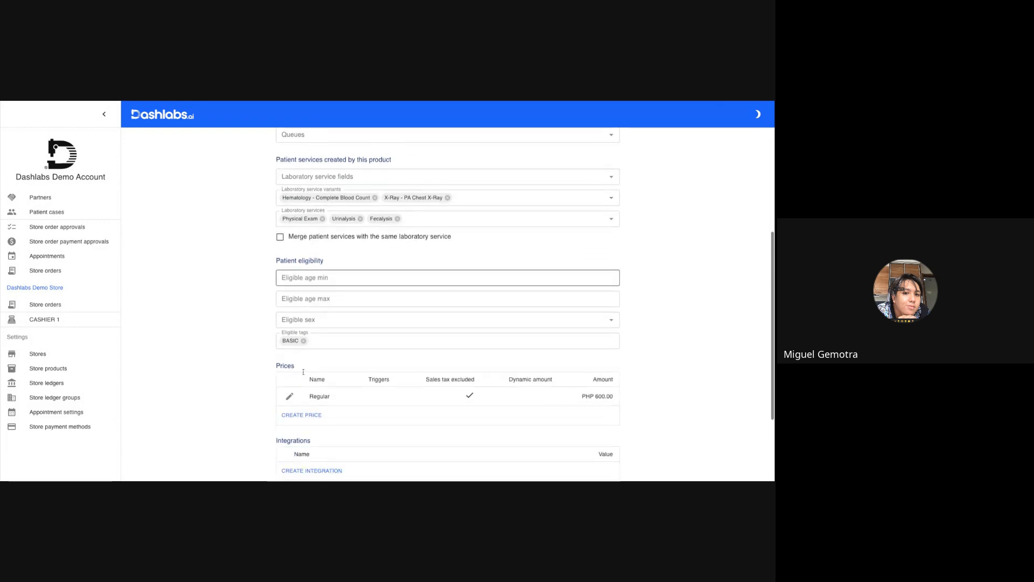
scroll(303, 371, "down", 2)
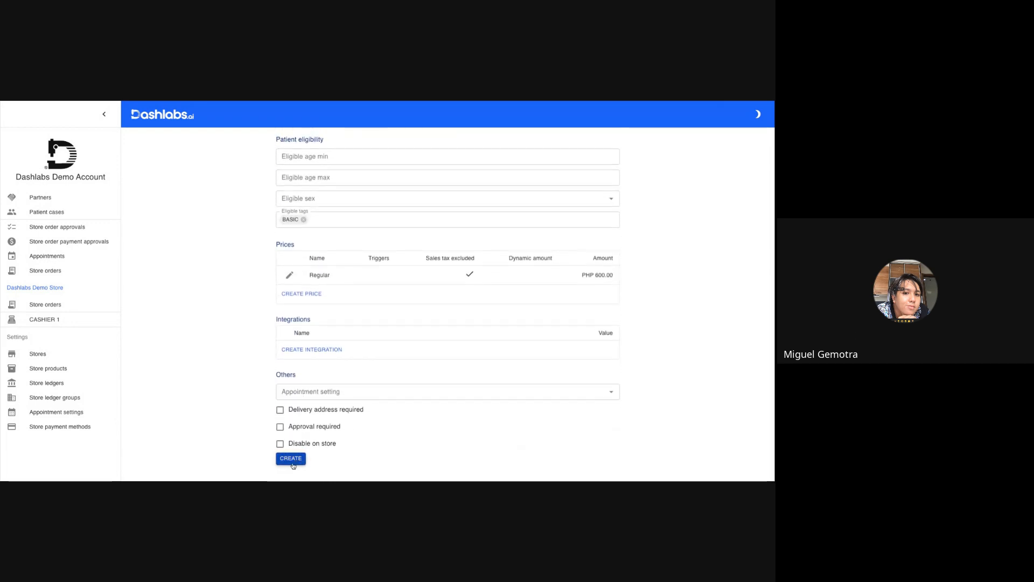
left_click(293, 459)
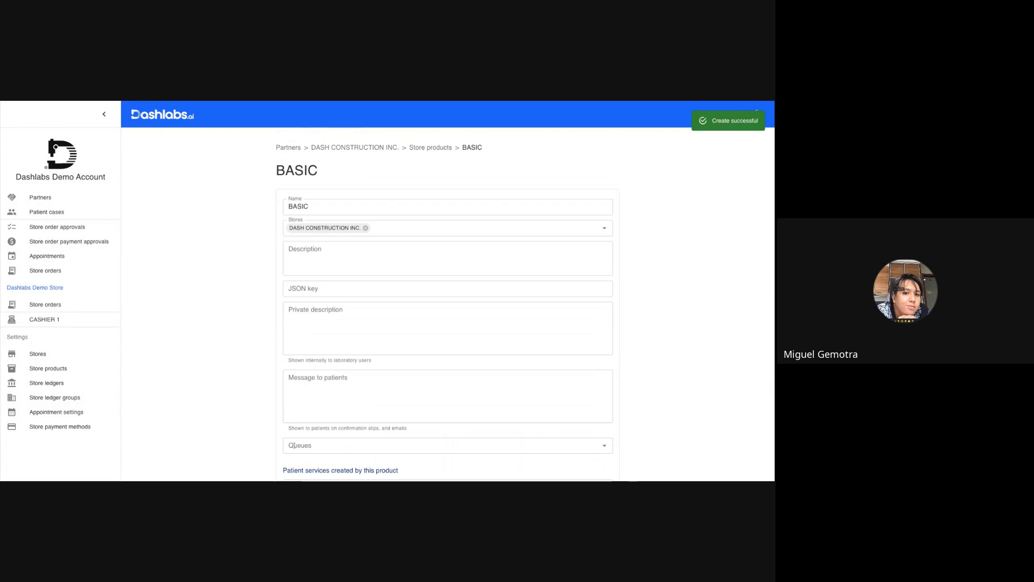
Start another store product for DASH CONSTRUCTION INC. and name it BASIC FEMALE.
scroll(415, 240, "down", 4)
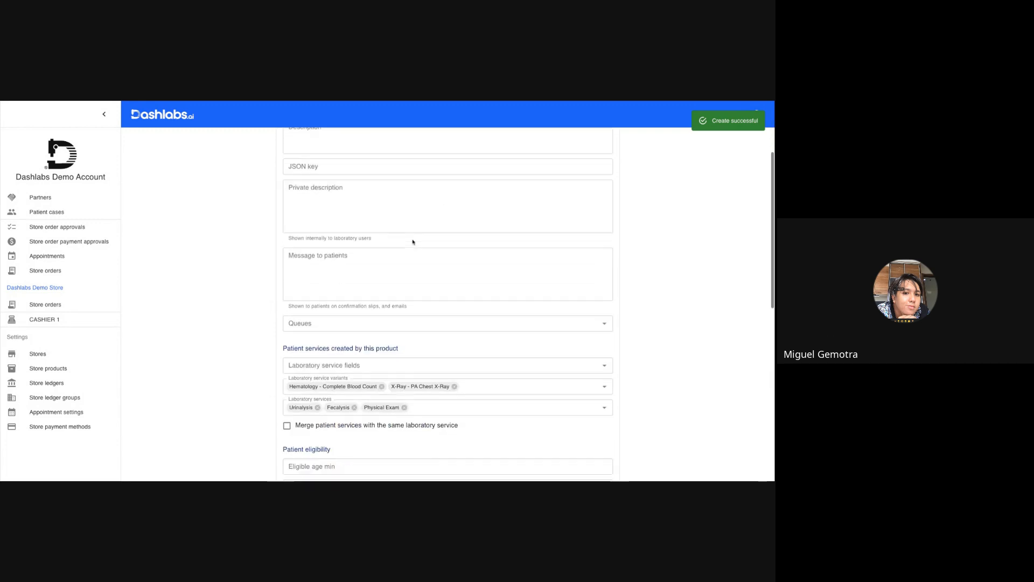
scroll(413, 242, "up", 4)
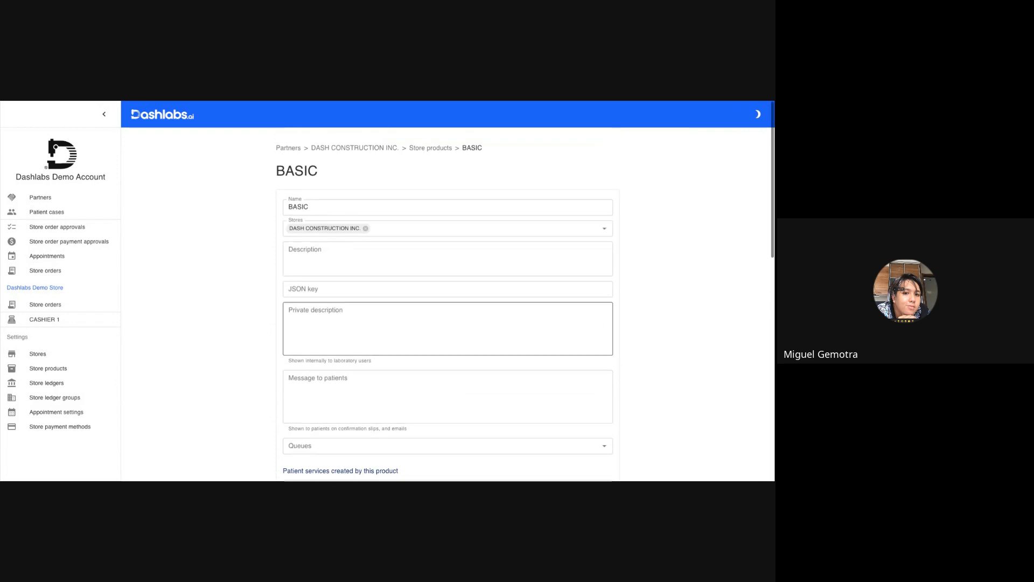
left_click(417, 153)
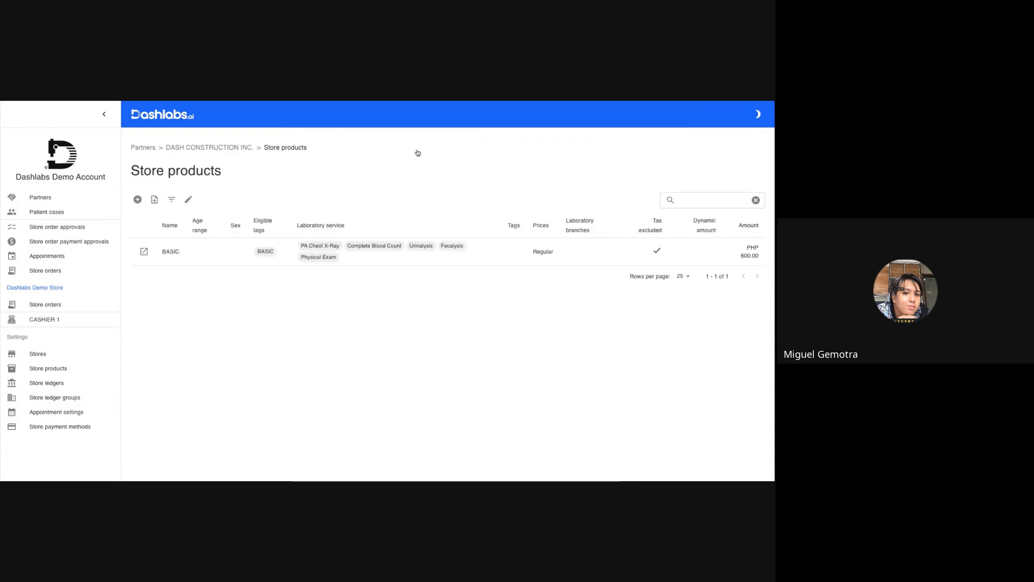
left_click(137, 199)
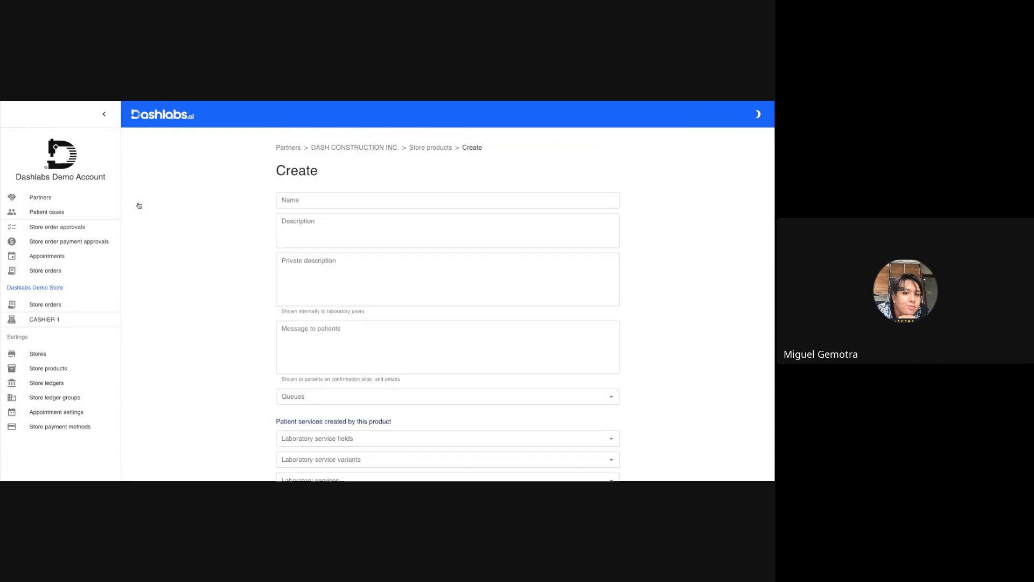
left_click(314, 197)
type("B")
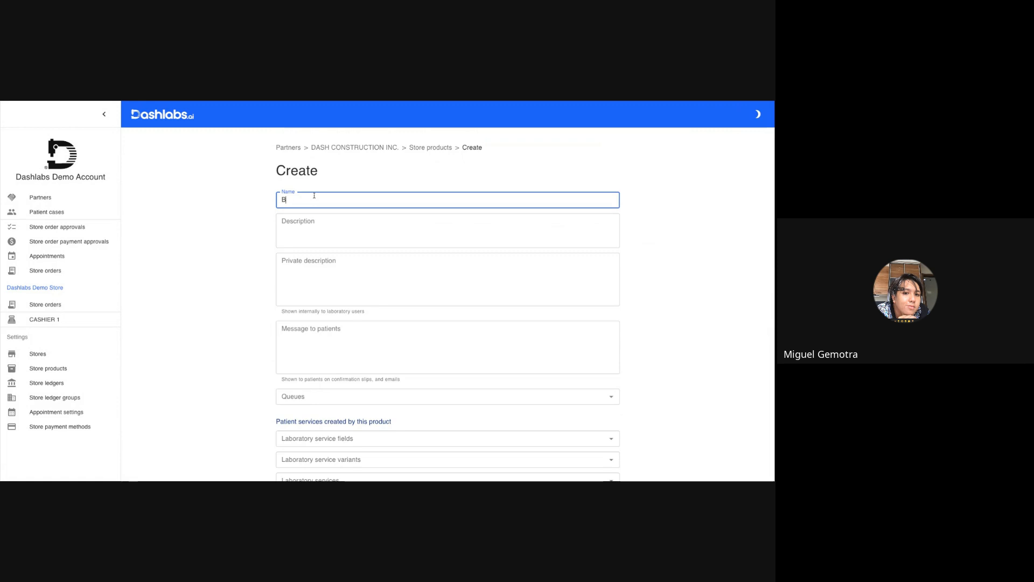
type("ASIC FEMALE")
Add the Physical Exam laboratory service and the Hematology - Complete Blood Count variant to the new product.
scroll(342, 293, "down", 4)
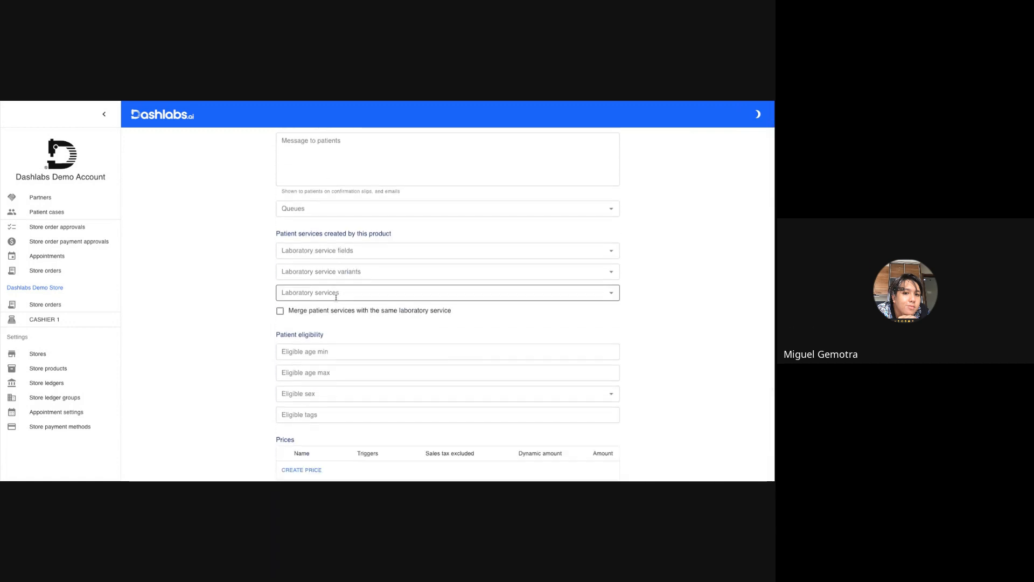
left_click(336, 294)
left_click(300, 397)
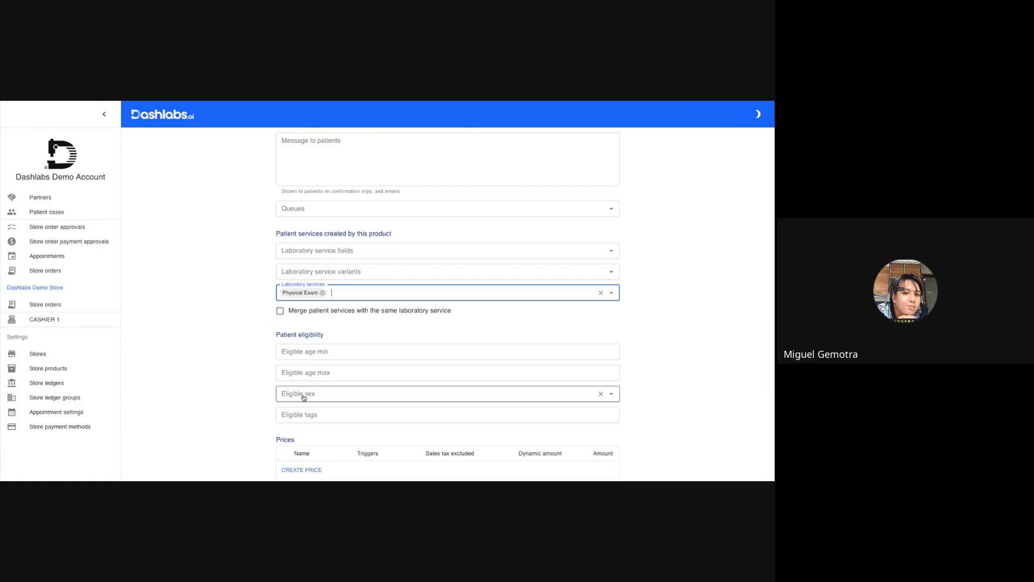
left_click(356, 293)
left_click(360, 271)
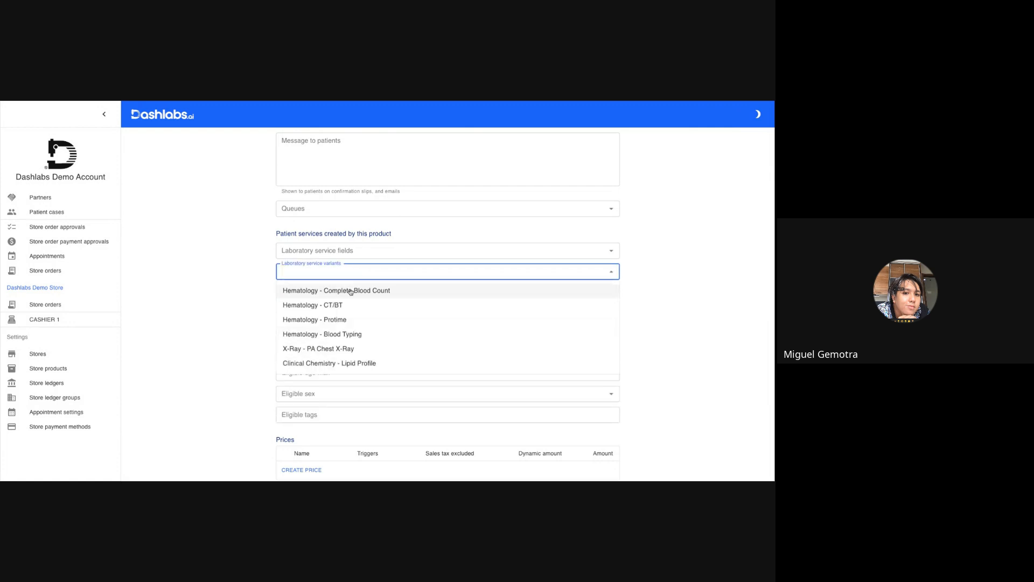
left_click(350, 291)
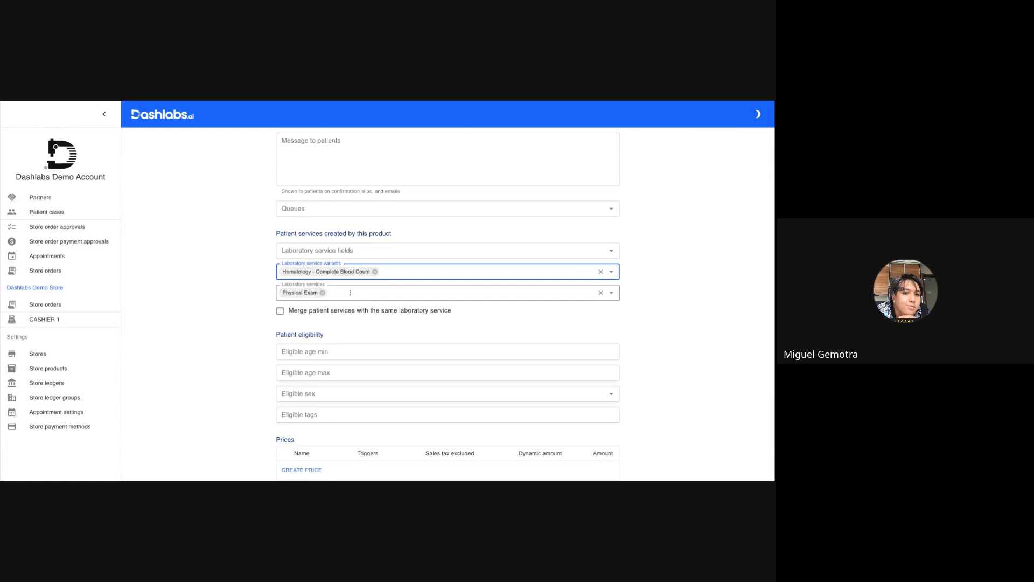
Add the Urinalysis and Fecalysis laboratory services and the X-Ray - PA Chest X-Ray variant to the female package.
left_click(350, 293)
left_click(326, 381)
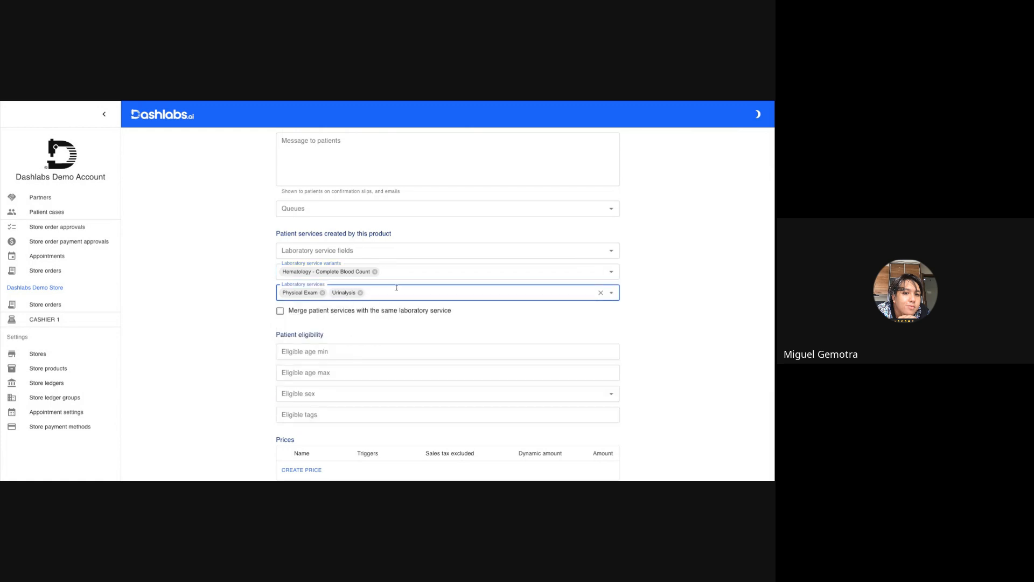
left_click(396, 288)
left_click(330, 387)
left_click(445, 270)
left_click(357, 348)
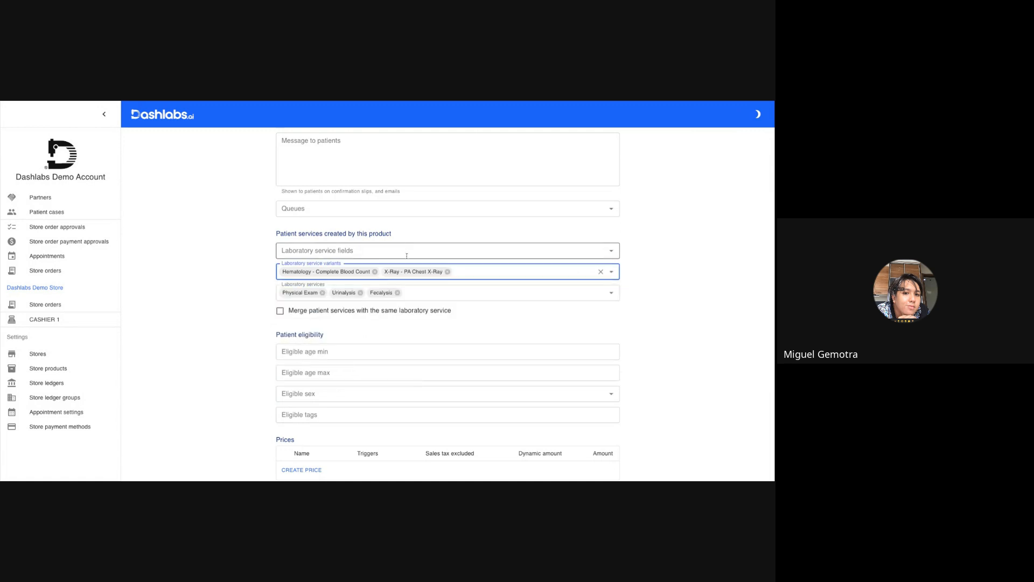
Add Hematology - PAP-SMEAR as a laboratory service field of the product.
left_click(399, 249)
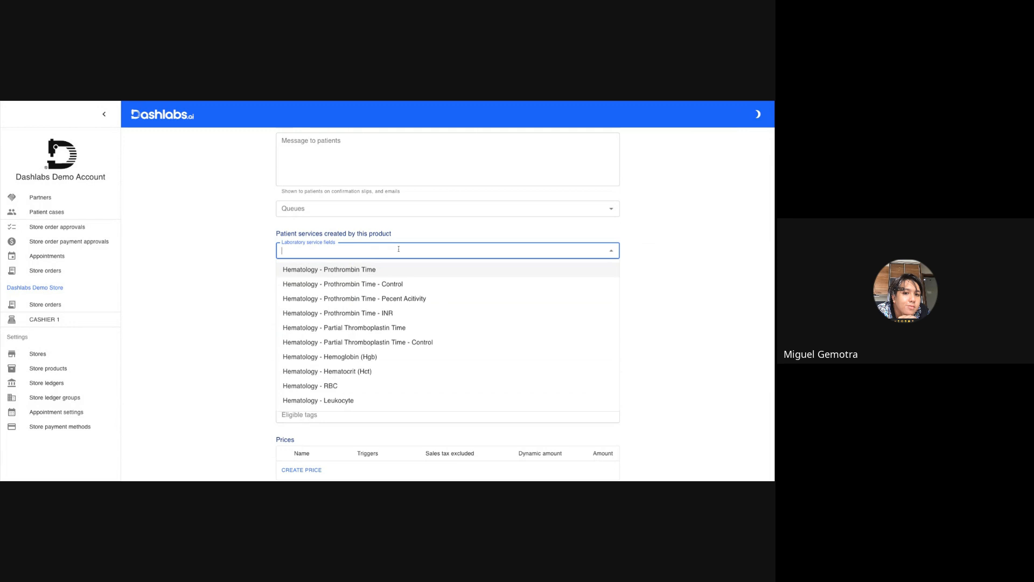
type("PA")
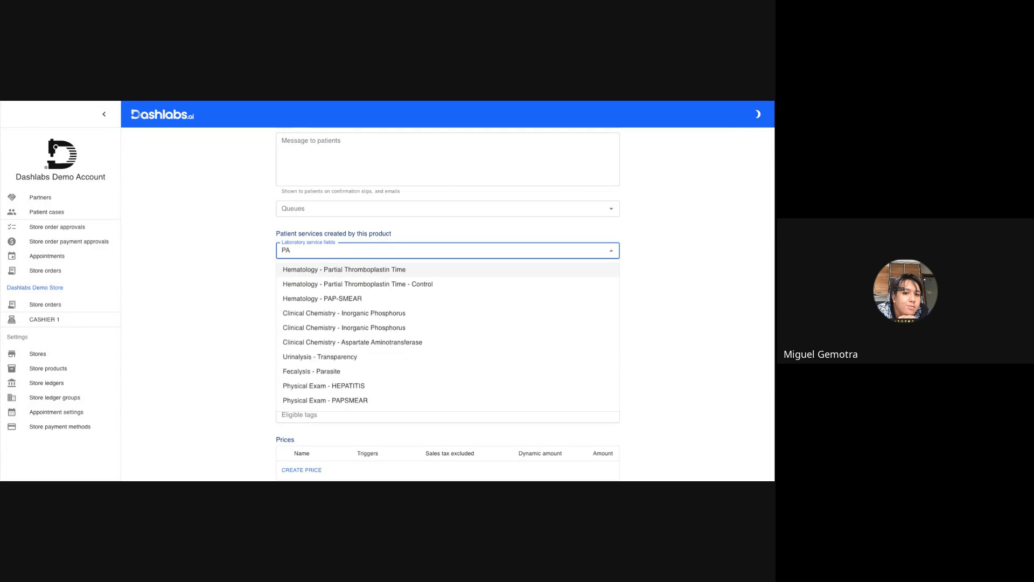
left_click(377, 298)
Restrict patient eligibility to sex FEMALE and add the eligible tag BASIC FEMALE.
scroll(361, 334, "down", 1)
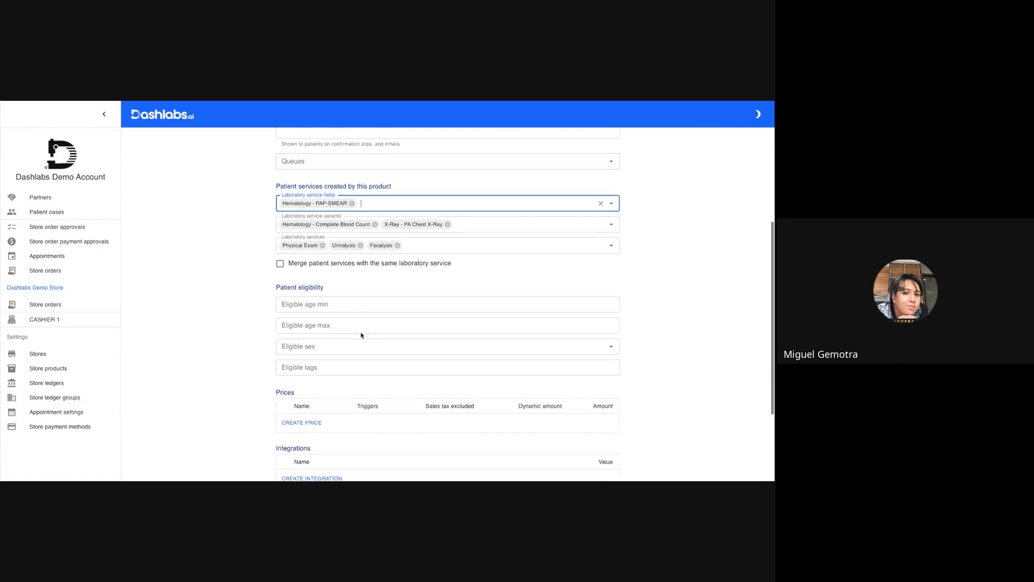
left_click(347, 342)
left_click(327, 376)
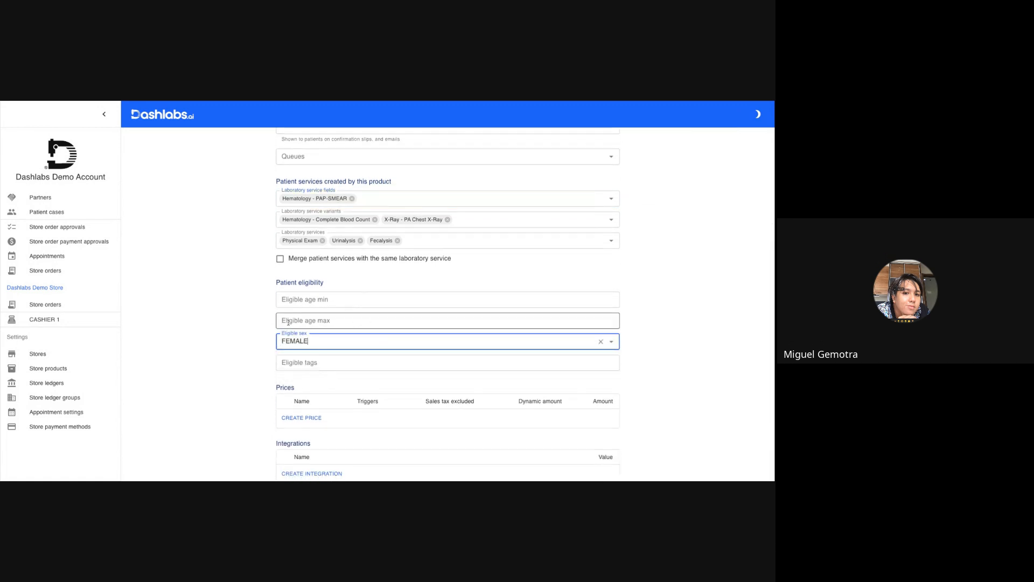
left_click(321, 363)
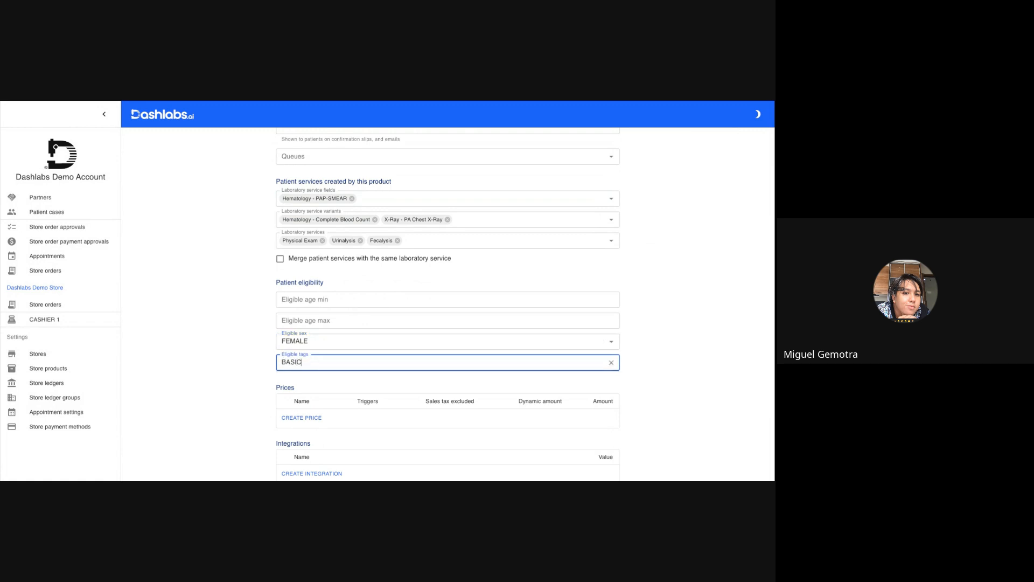
type("BASIC FEMALE")
key("Return")
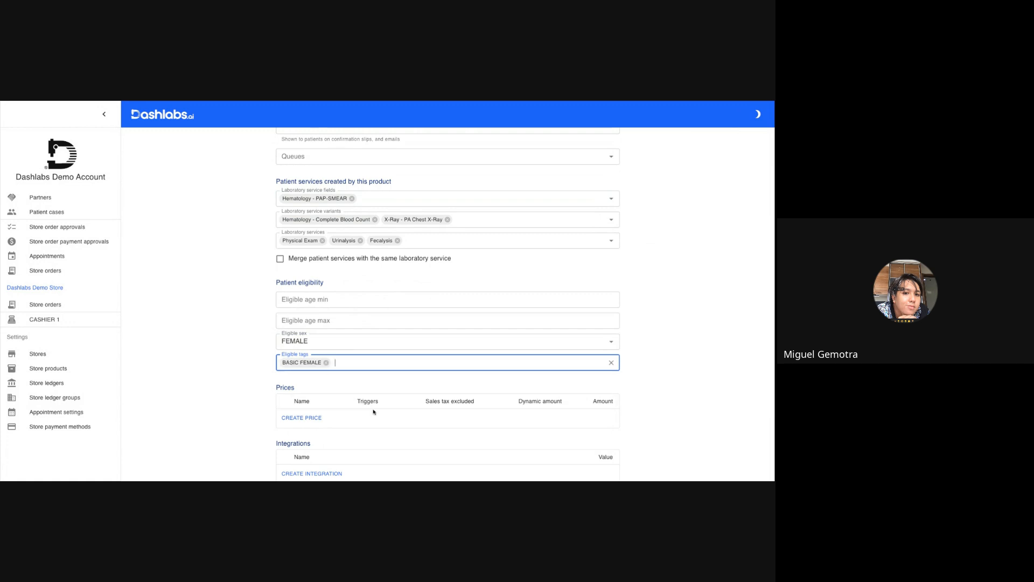
Add a Regular price of PHP 800 limited to the DASH CONSTRUCTION INC. store and create the BASIC FEMALE product.
left_click(303, 424)
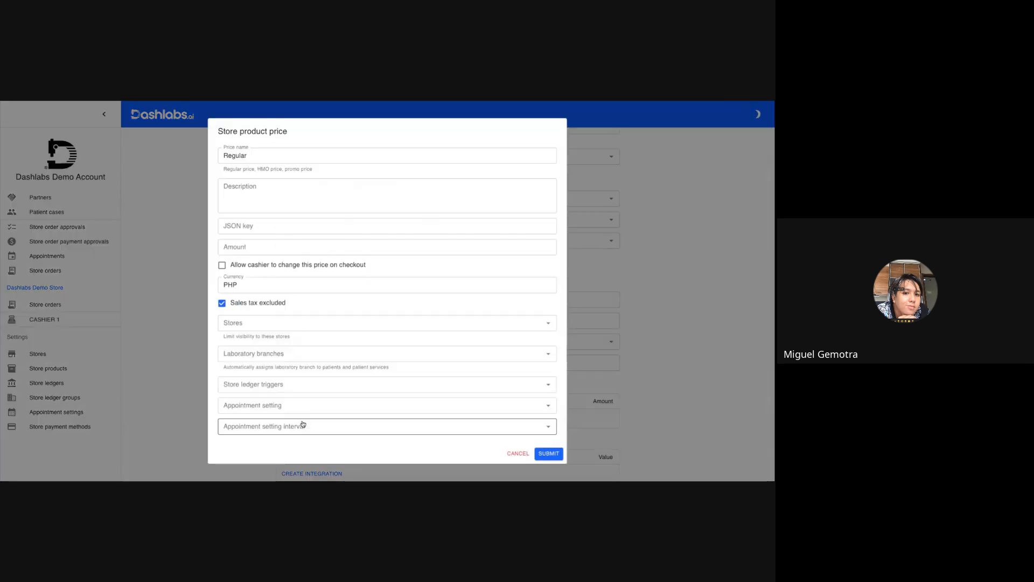
left_click(259, 323)
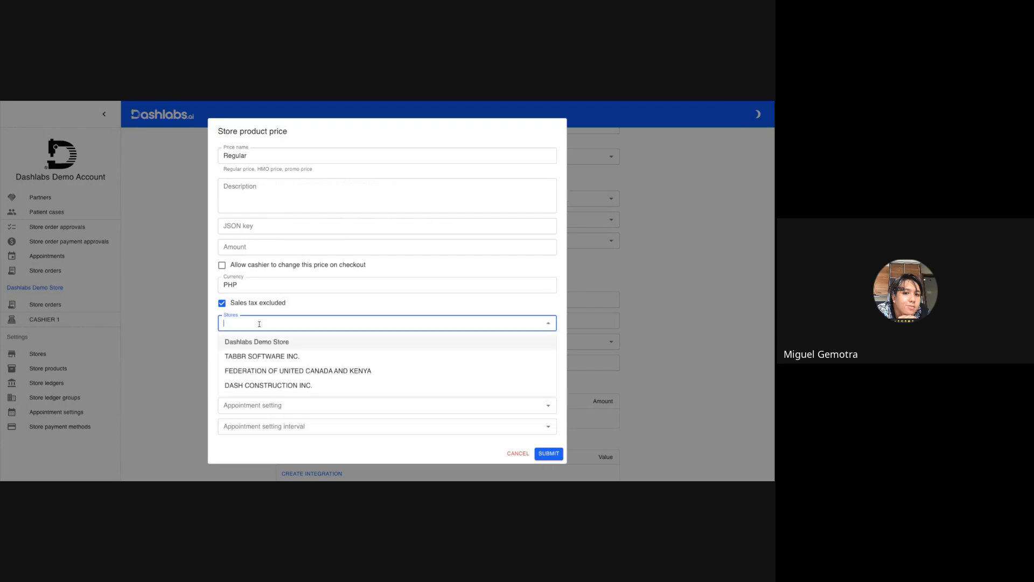
left_click(253, 385)
left_click(253, 248)
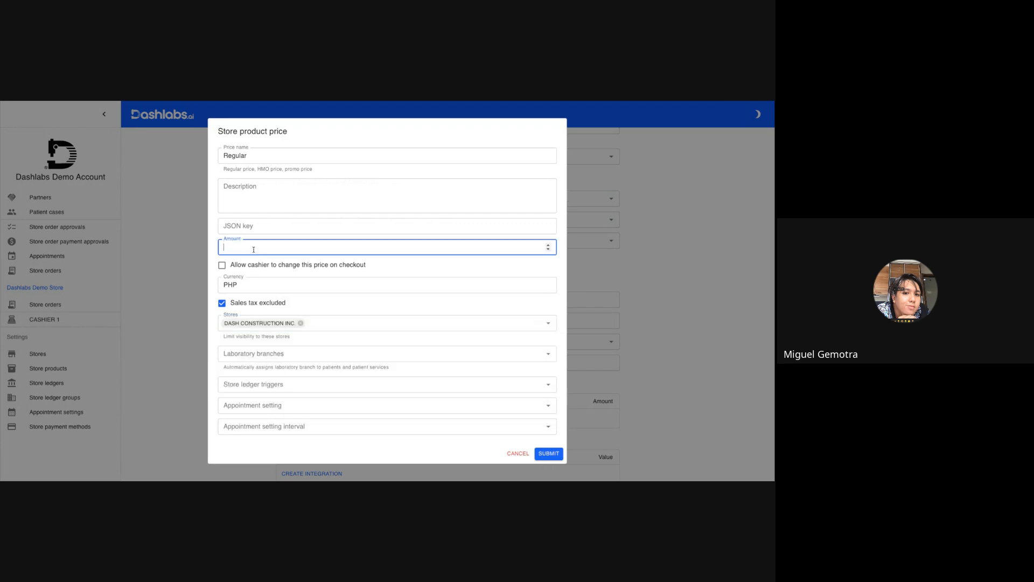
type("800")
key("Return")
scroll(326, 370, "down", 3)
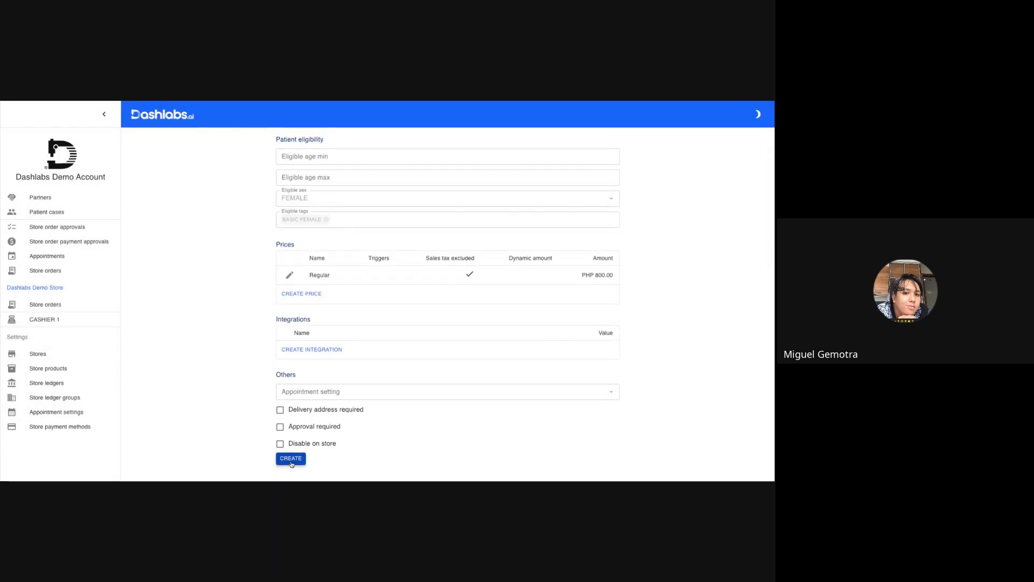
left_click(291, 456)
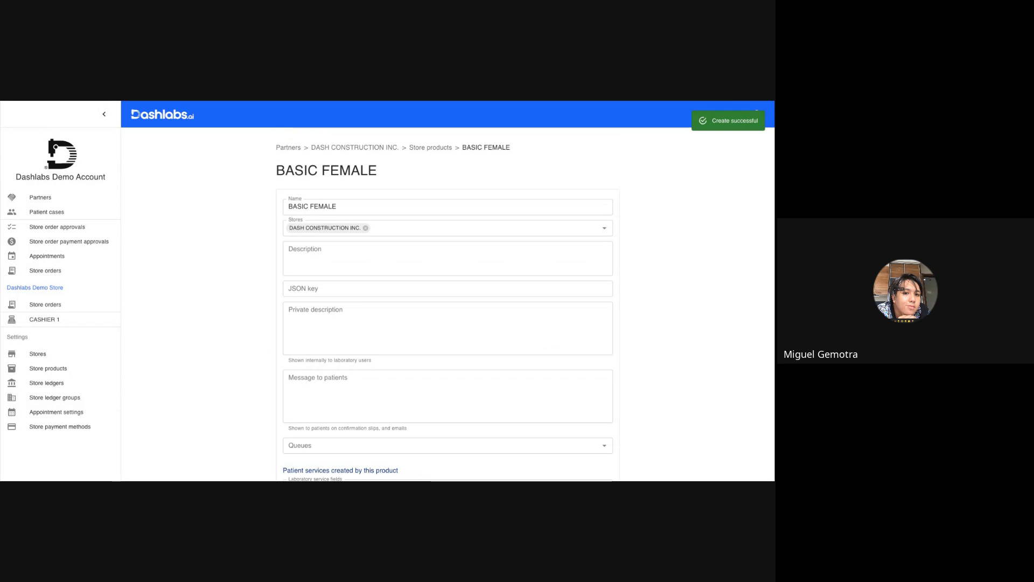
Start another store product for DASH CONSTRUCTION INC. and name it MANAGEMENT.
left_click(427, 150)
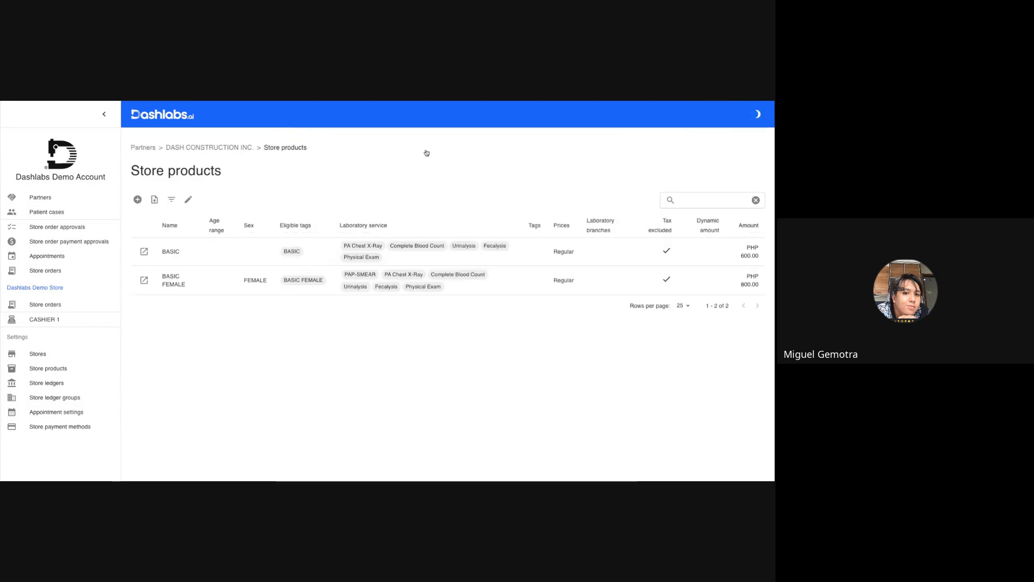
left_click(138, 199)
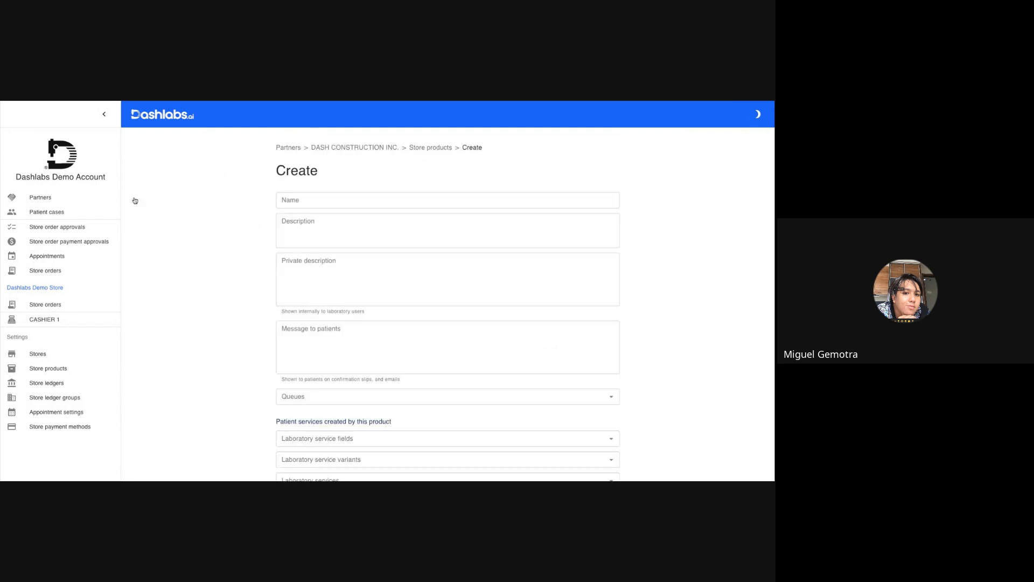
left_click(326, 198)
type("MA")
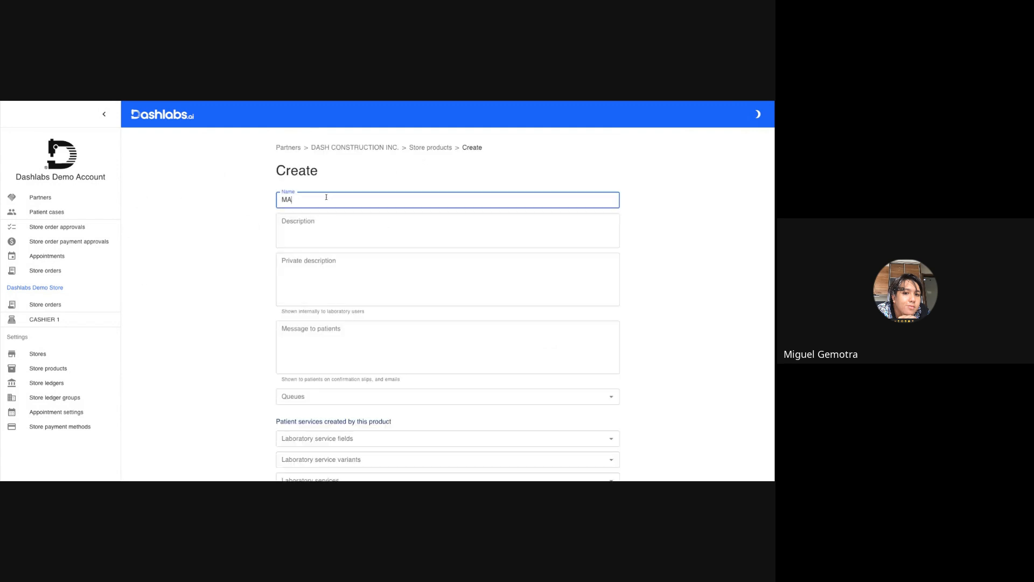
type("NAGEMENT")
Add only Physical Exam as laboratory service and Hematology - Complete Blood Count as variant to the MANAGEMENT product.
scroll(322, 347, "down", 3)
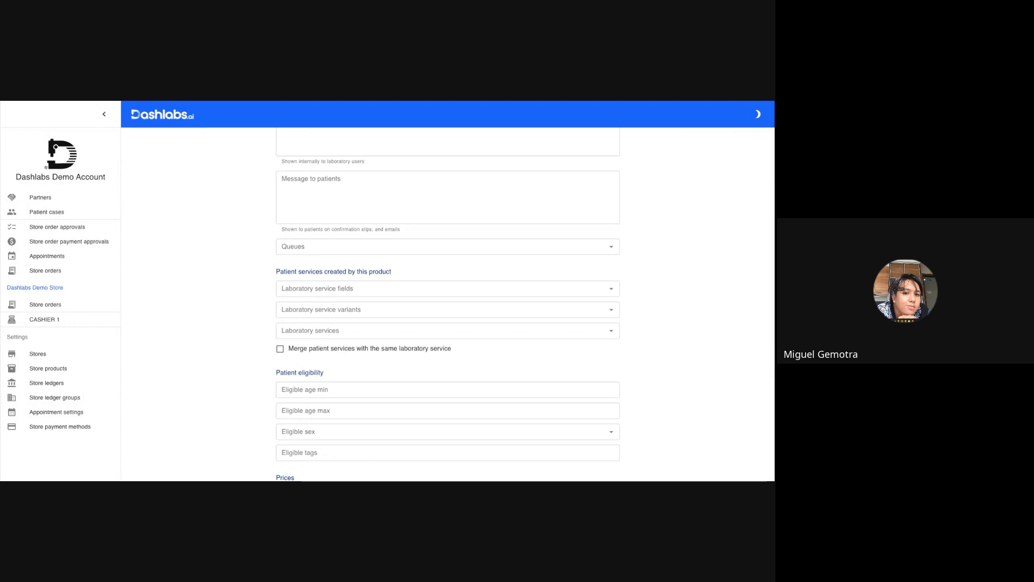
left_click(312, 330)
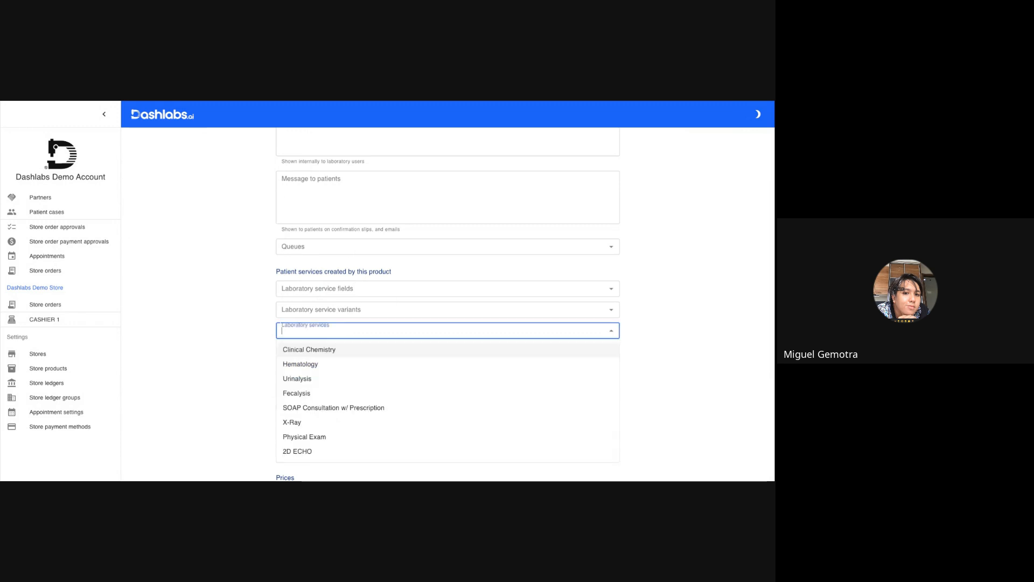
left_click(296, 434)
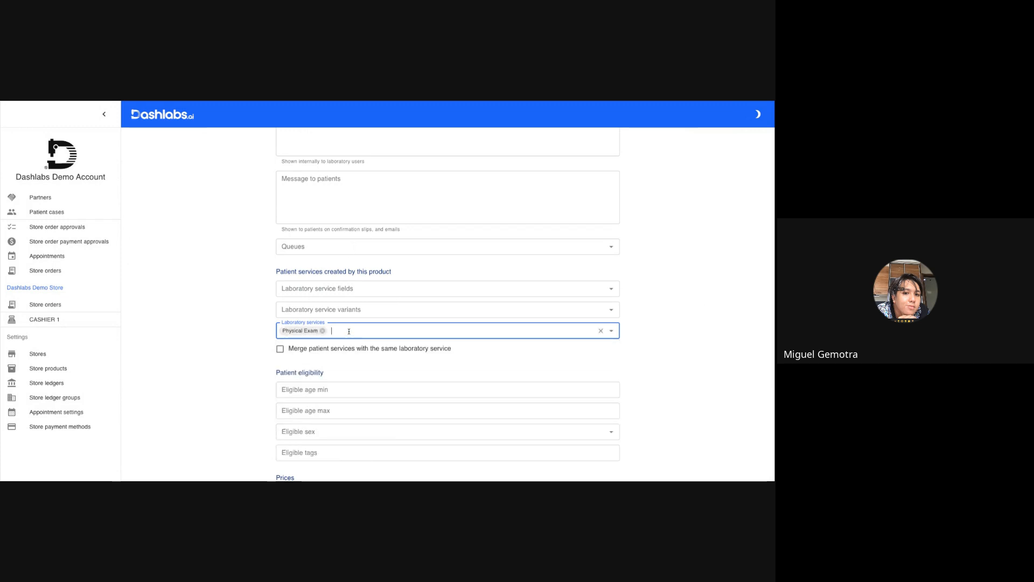
left_click(327, 311)
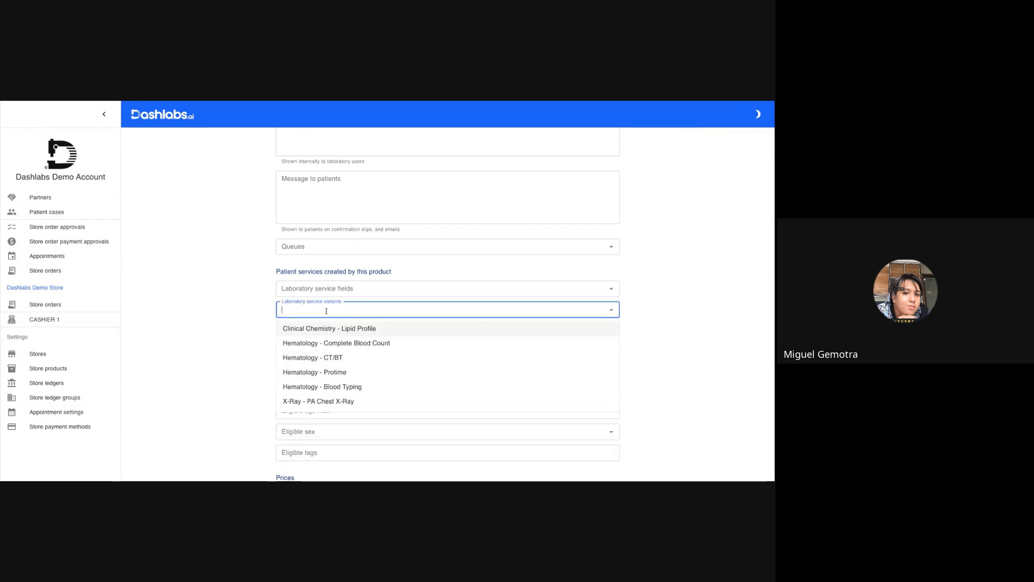
left_click(326, 343)
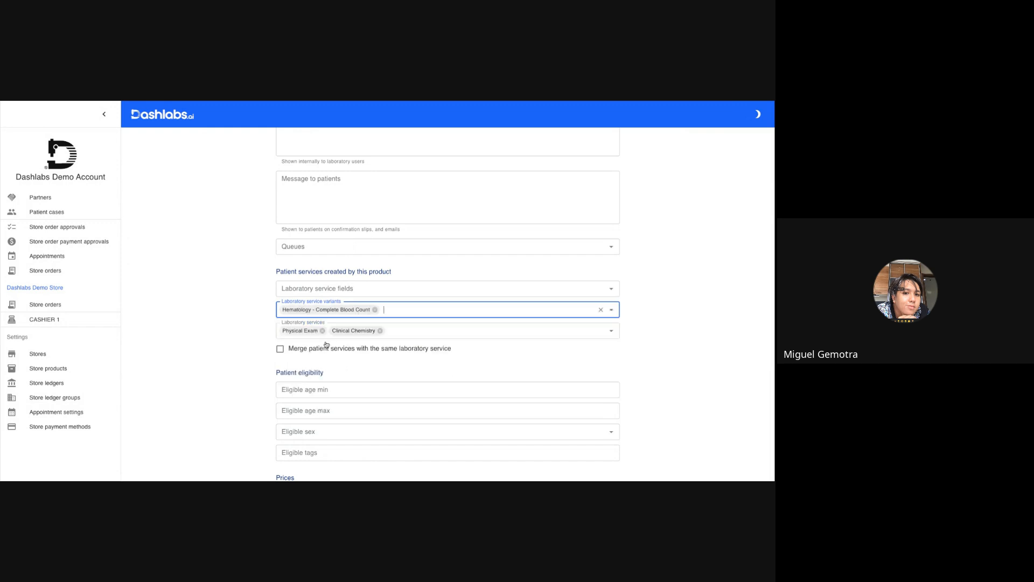
left_click(380, 330)
Add the Urinalysis and Fecalysis laboratory services and the X-Ray - PA Chest X-Ray variant to the MANAGEMENT product.
left_click(380, 332)
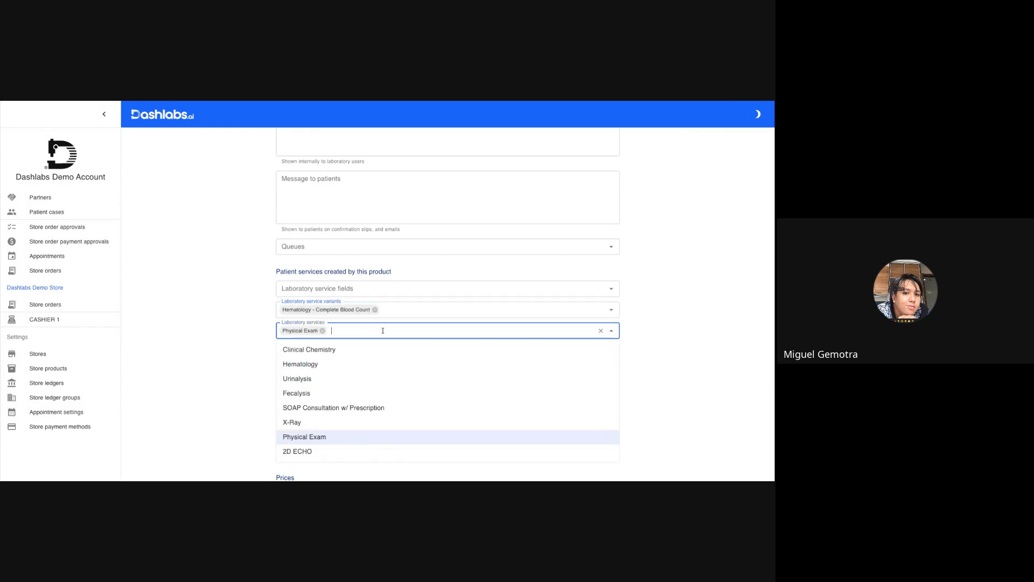
left_click(333, 380)
left_click(416, 330)
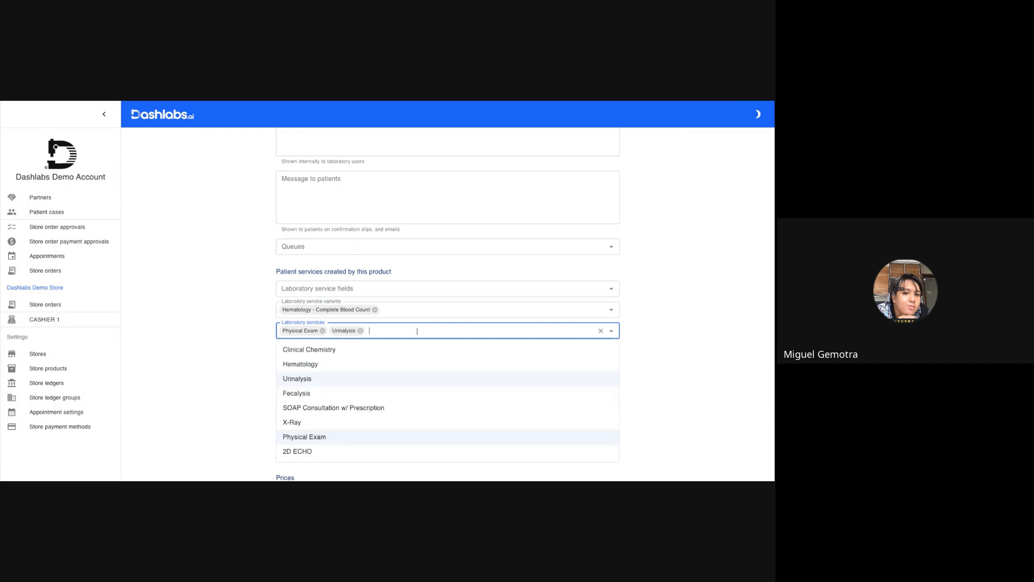
left_click(342, 394)
left_click(432, 307)
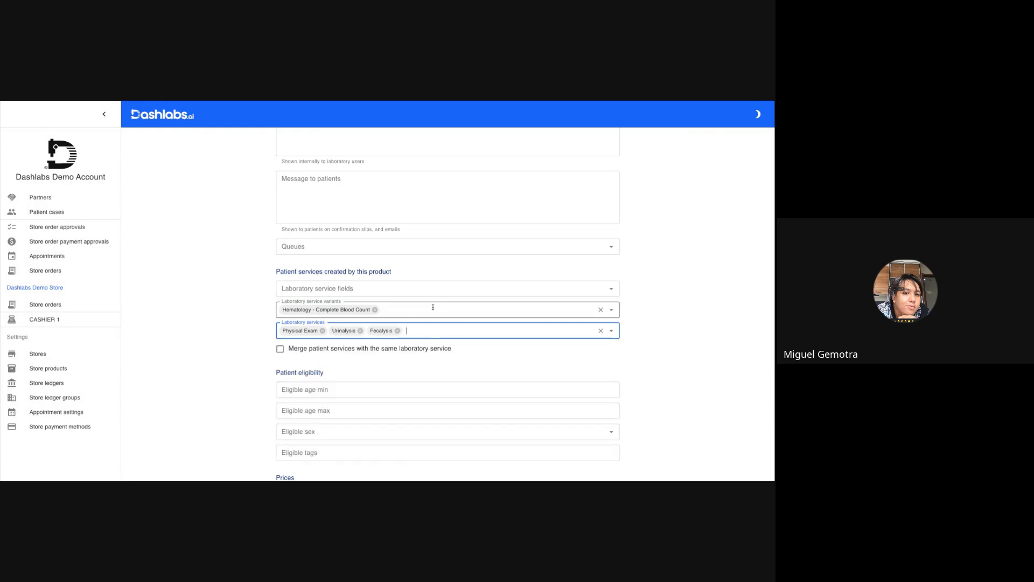
left_click(338, 401)
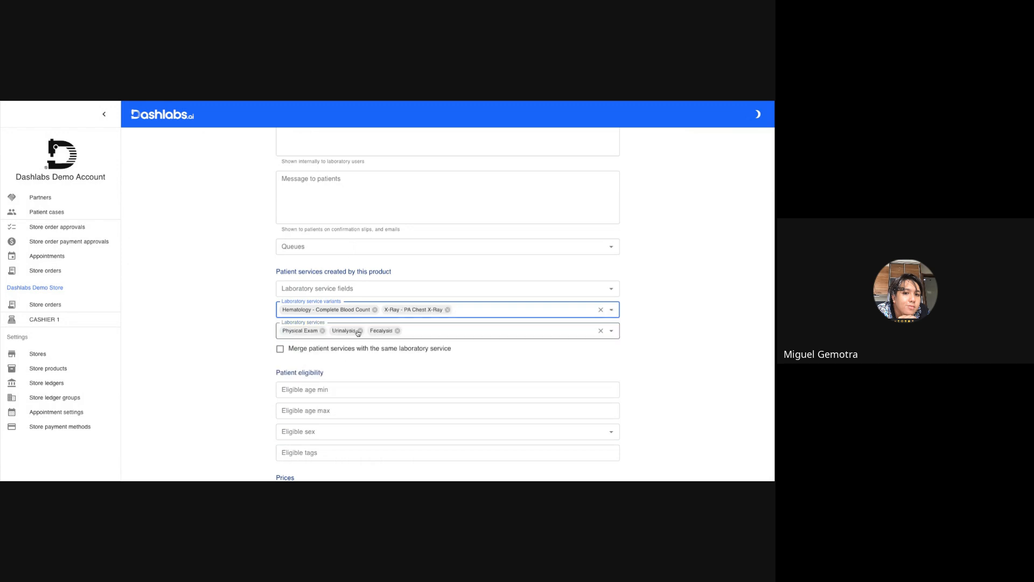
Add the Clinical Chemistry - Lipid Profile variant and the 2D ECHO laboratory service to the product.
left_click(482, 309)
left_click(401, 329)
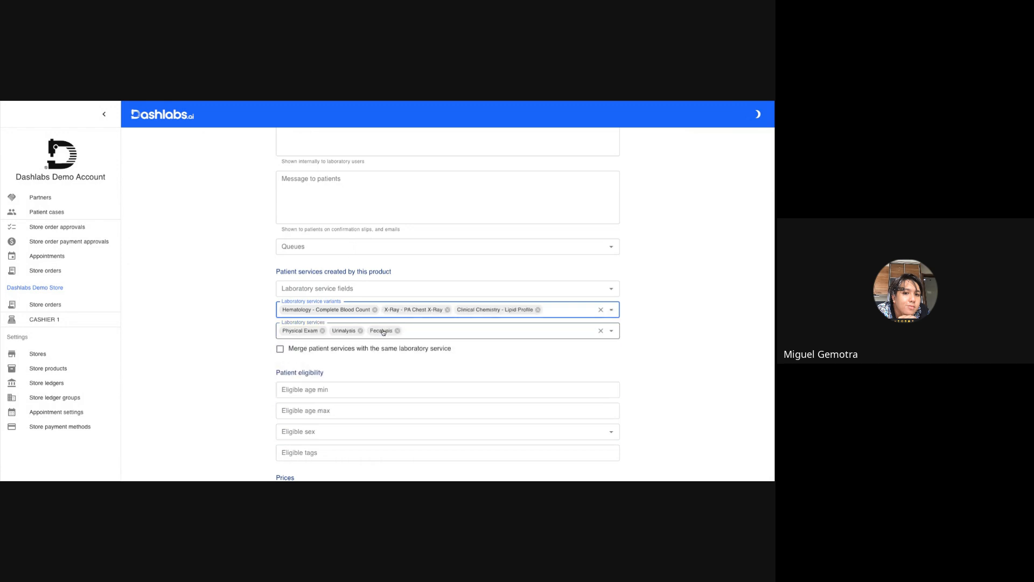
left_click(435, 328)
left_click(321, 453)
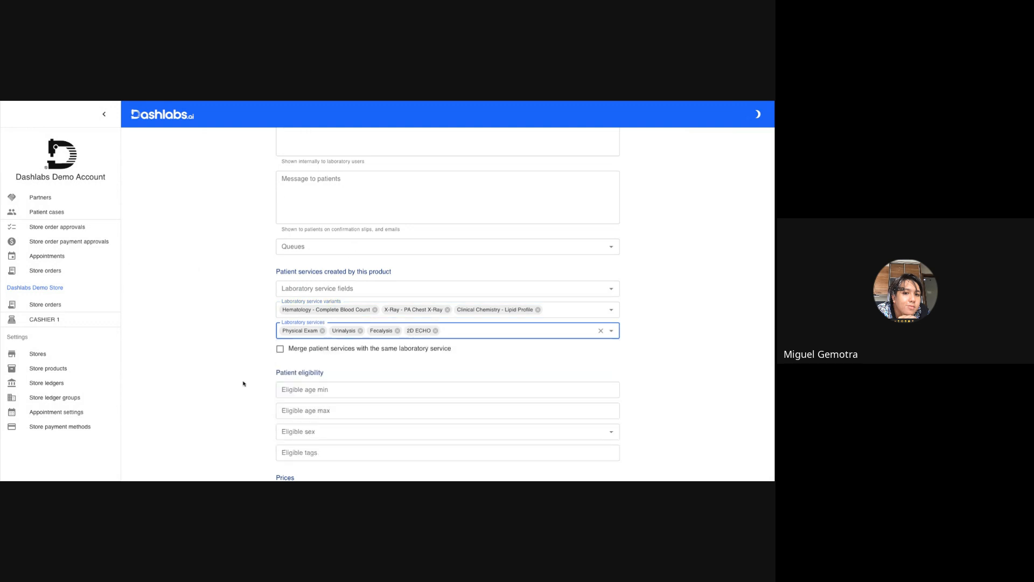
Add the eligible tag MANAGEMENT to the product's patient eligibility.
scroll(285, 356, "down", 3)
left_click(348, 296)
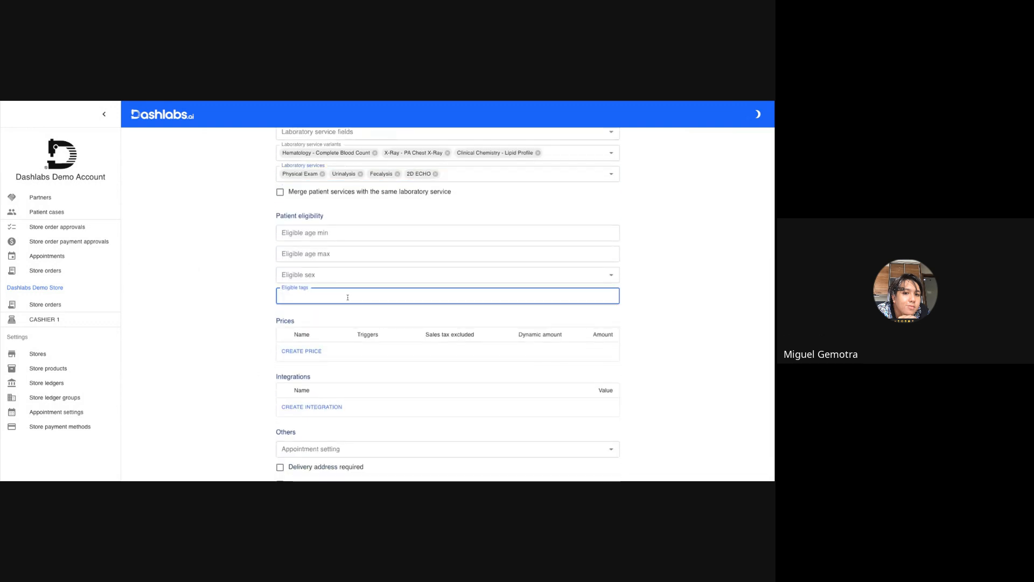
type("MANAGEMENT")
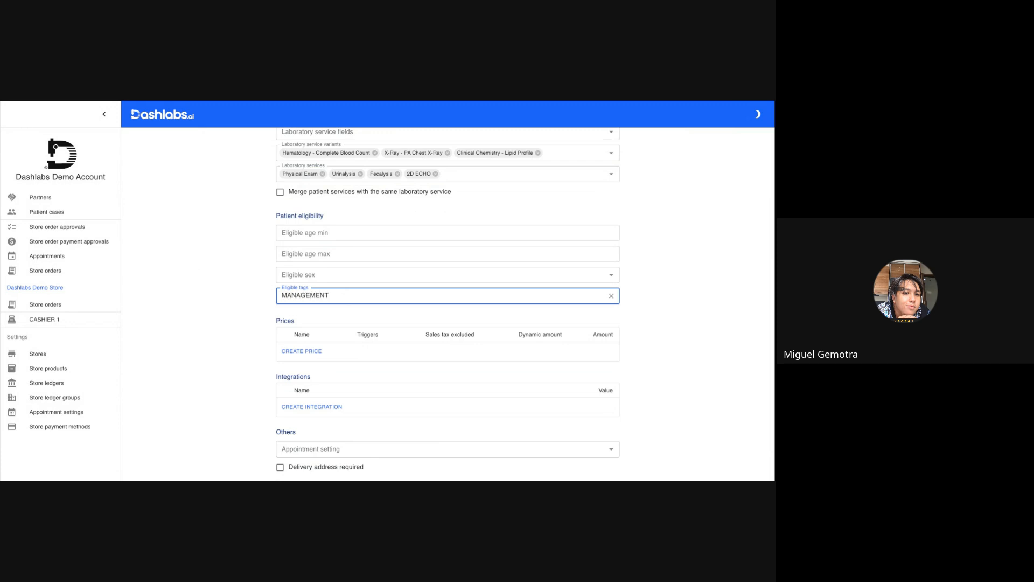
key("Return")
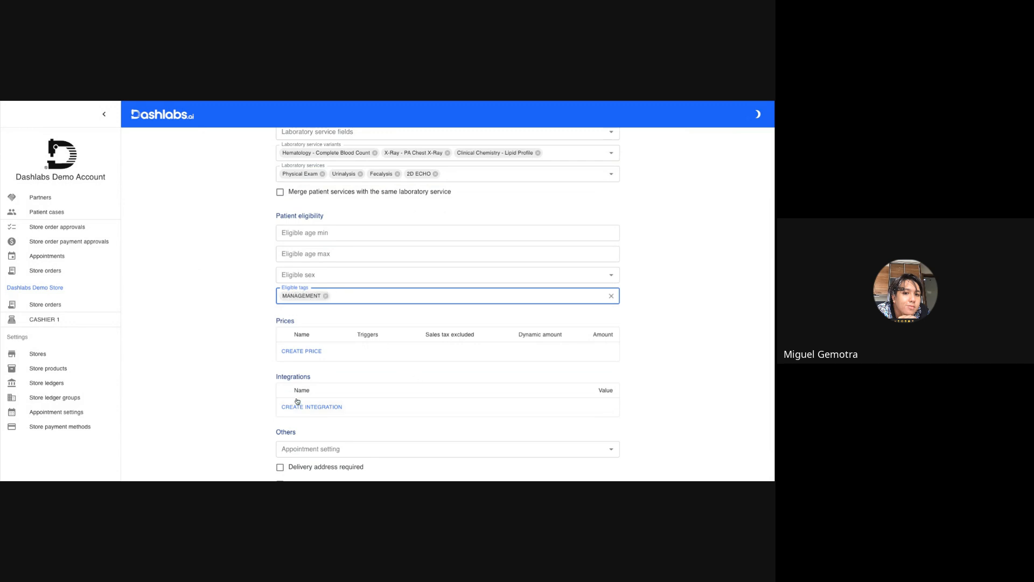
Add a Regular price of 1200 PHP limited to the DASH CONSTRUCTION INC. store and create the MANAGEMENT product.
left_click(302, 351)
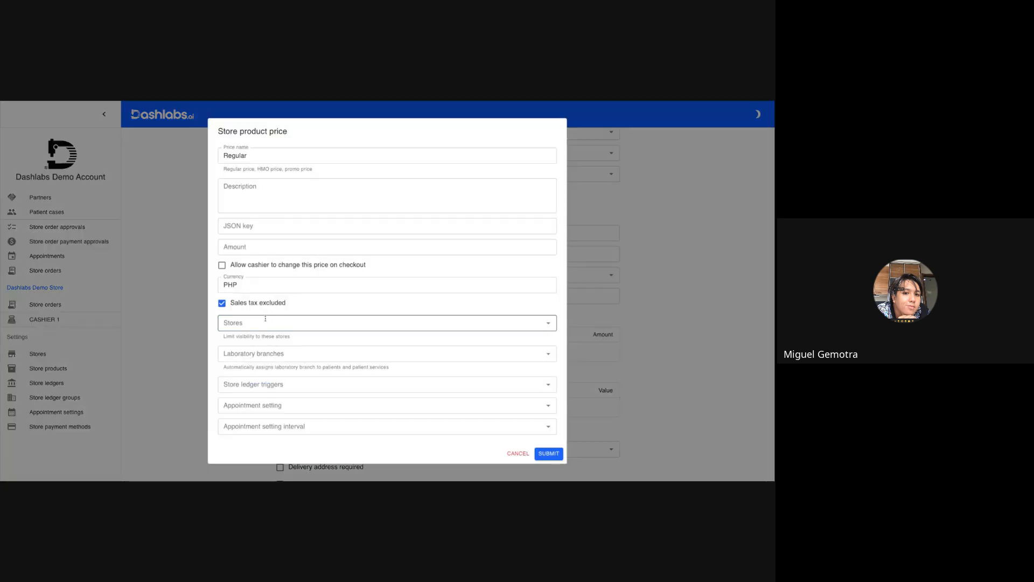
left_click(260, 323)
left_click(249, 386)
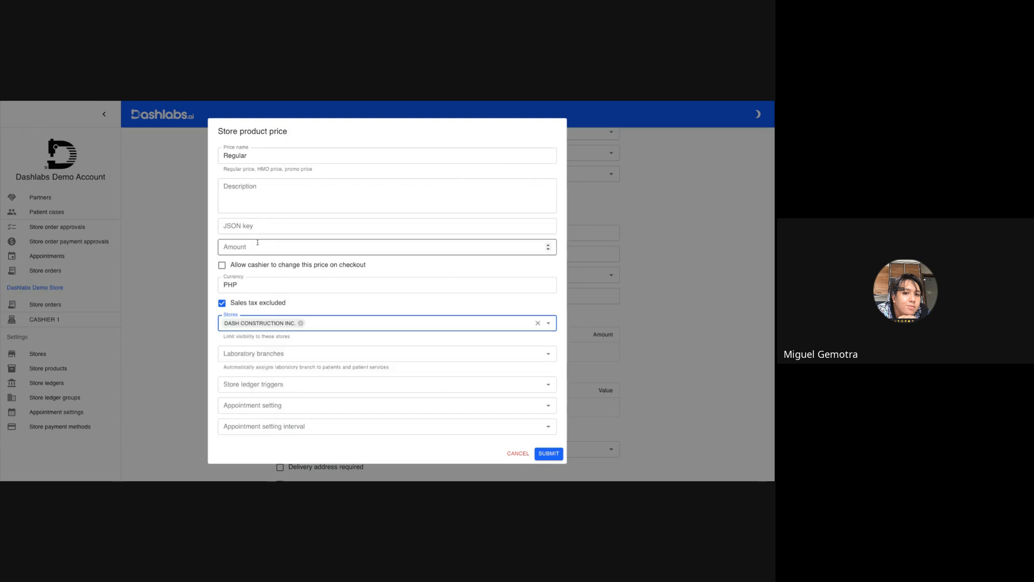
left_click(257, 243)
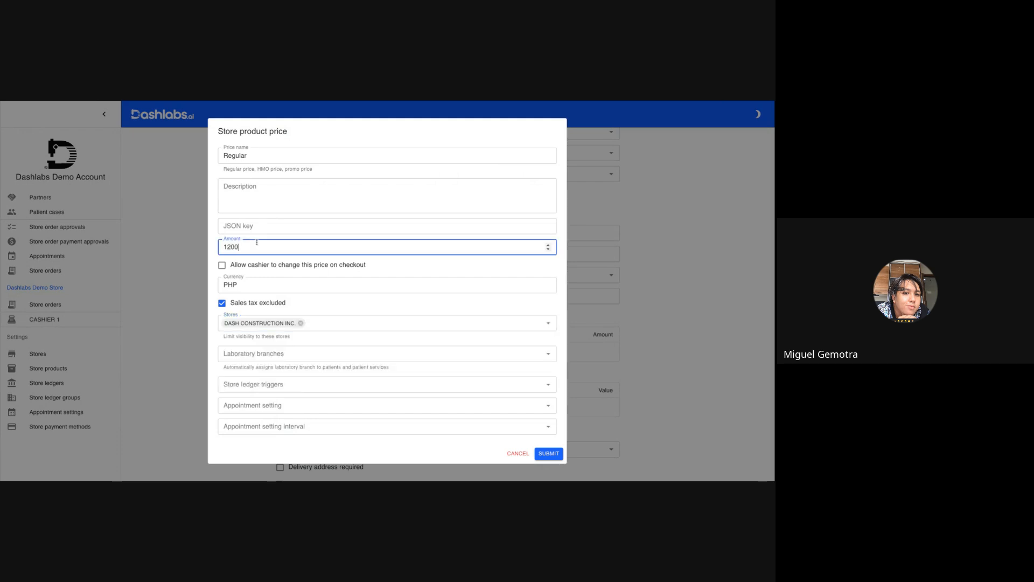
left_click(554, 456)
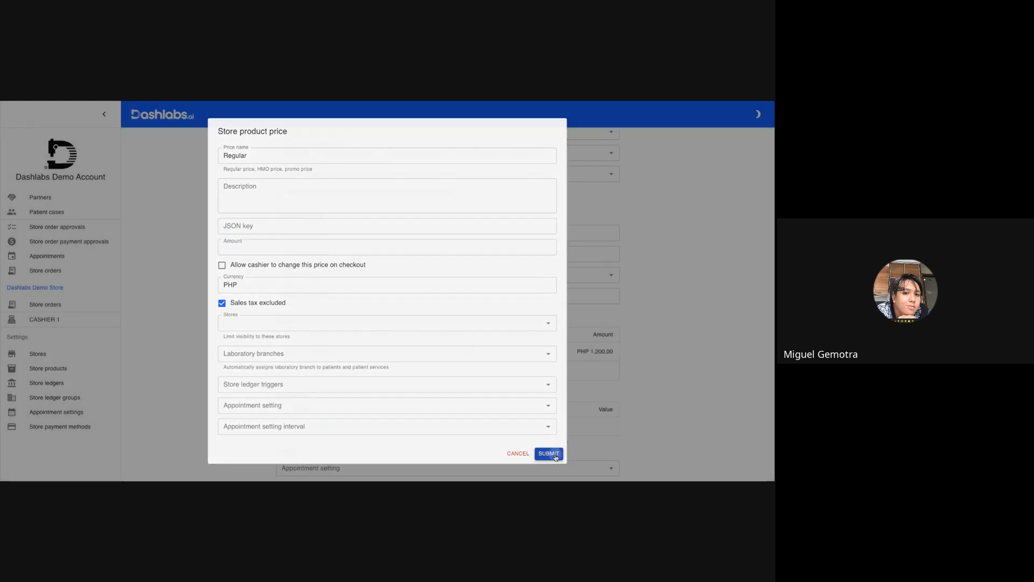
scroll(342, 353, "down", 3)
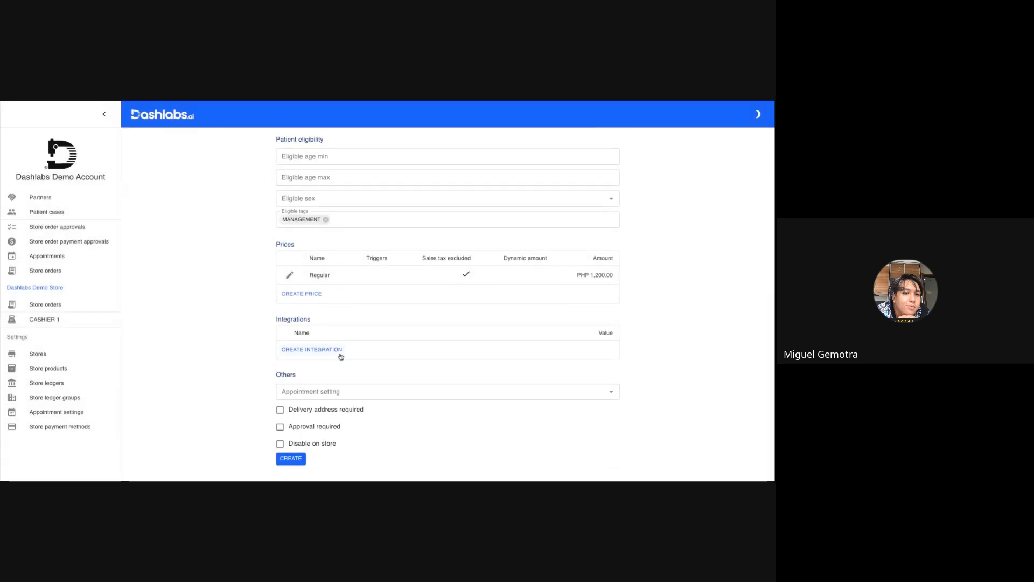
left_click(292, 459)
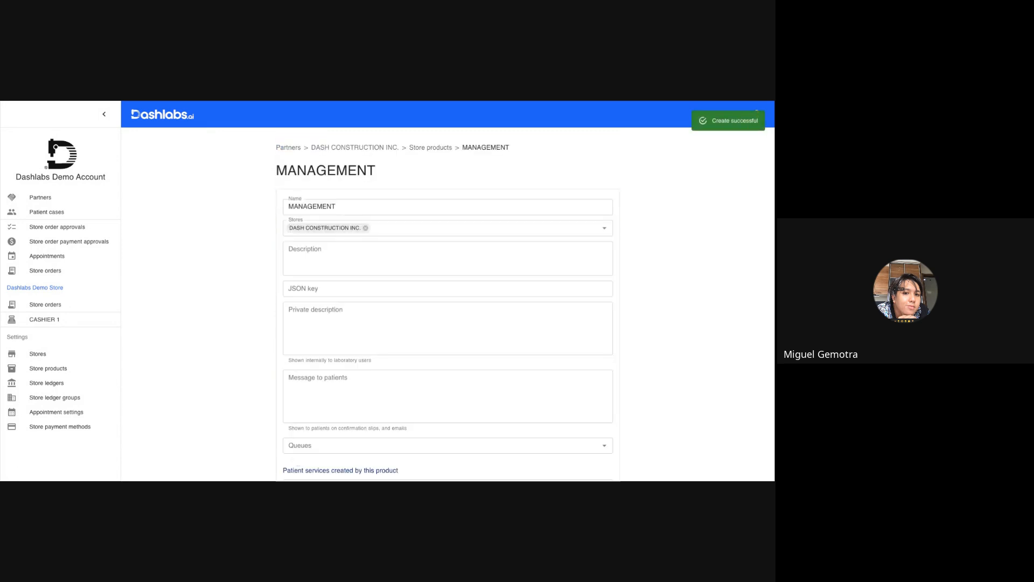
key("alt+Tab")
key("Right")
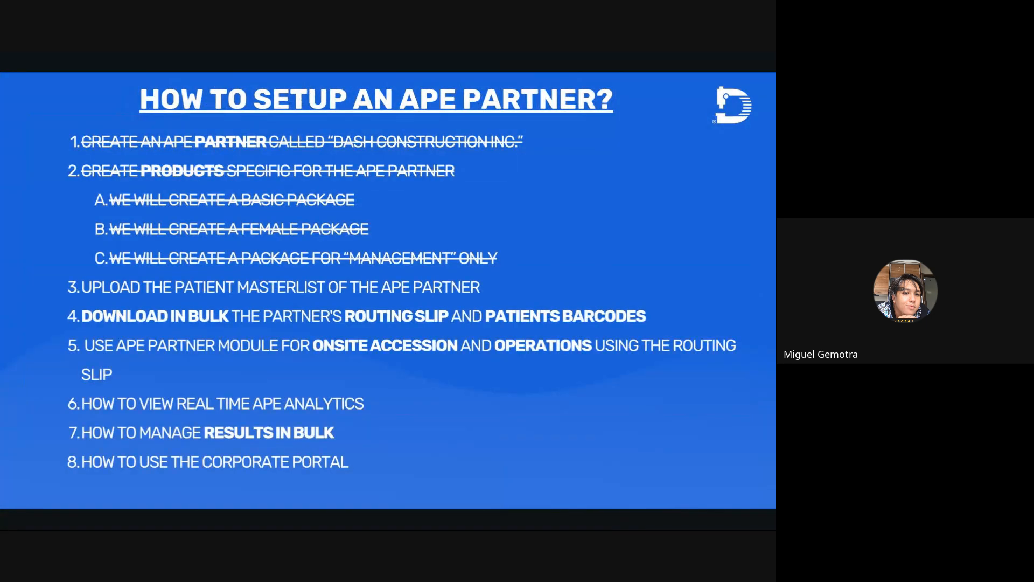
key("Left")
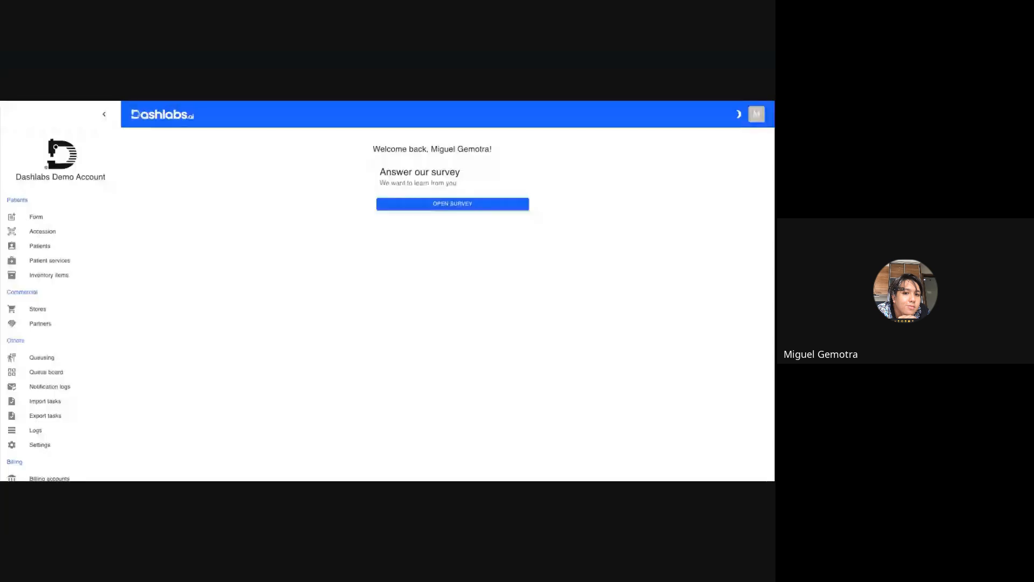
Open the import page of the partner DASH CONSTRUCTION INC. and choose DASH CONSTRUCTION INC. MASTERLIST as the import scope.
left_click(37, 325)
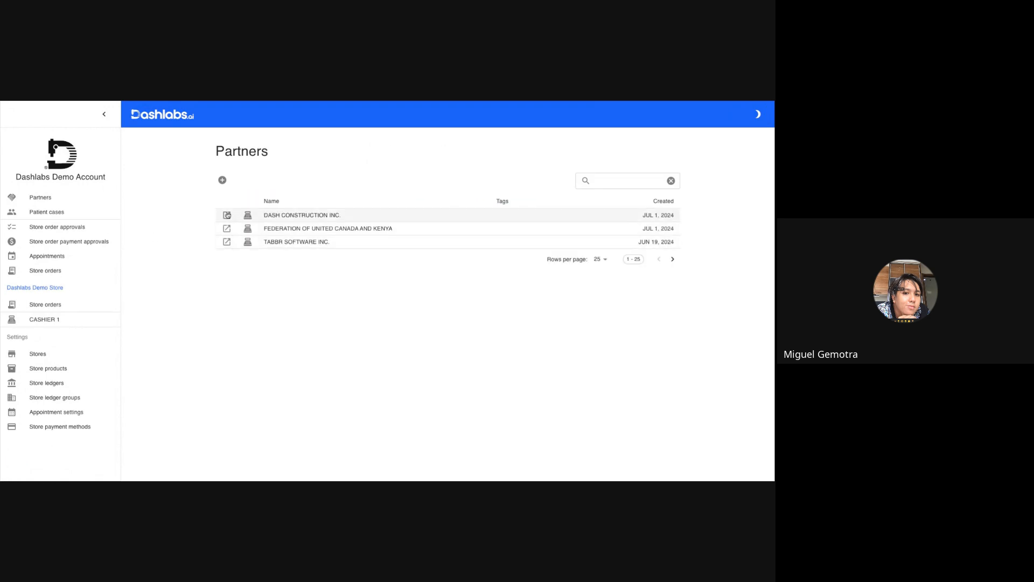
left_click(226, 214)
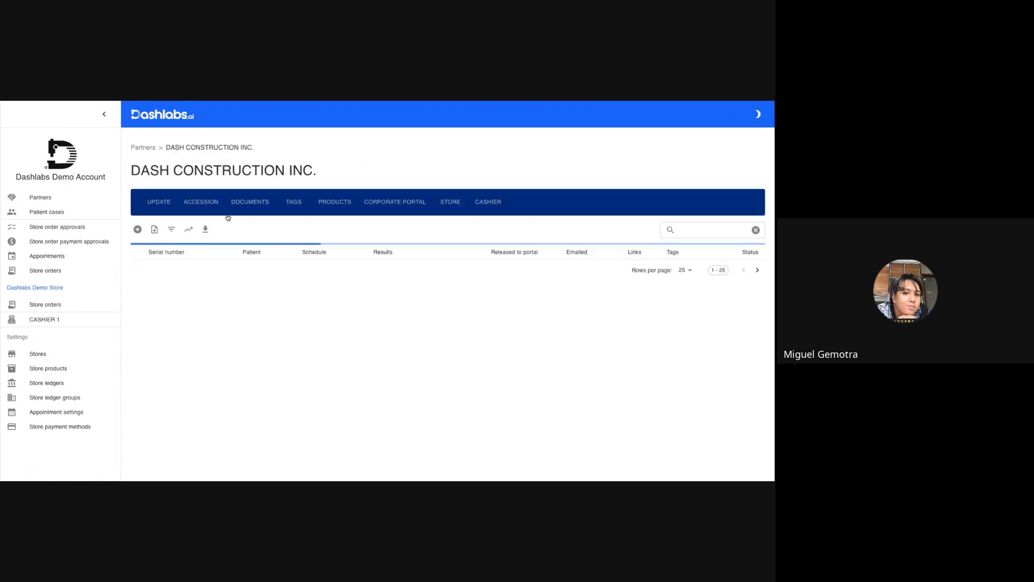
left_click(154, 230)
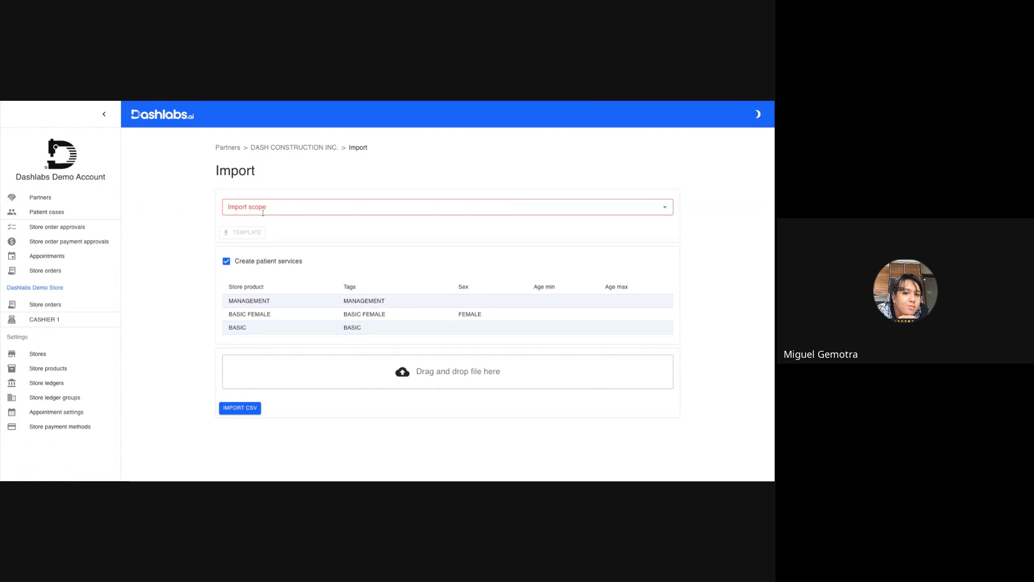
left_click(447, 207)
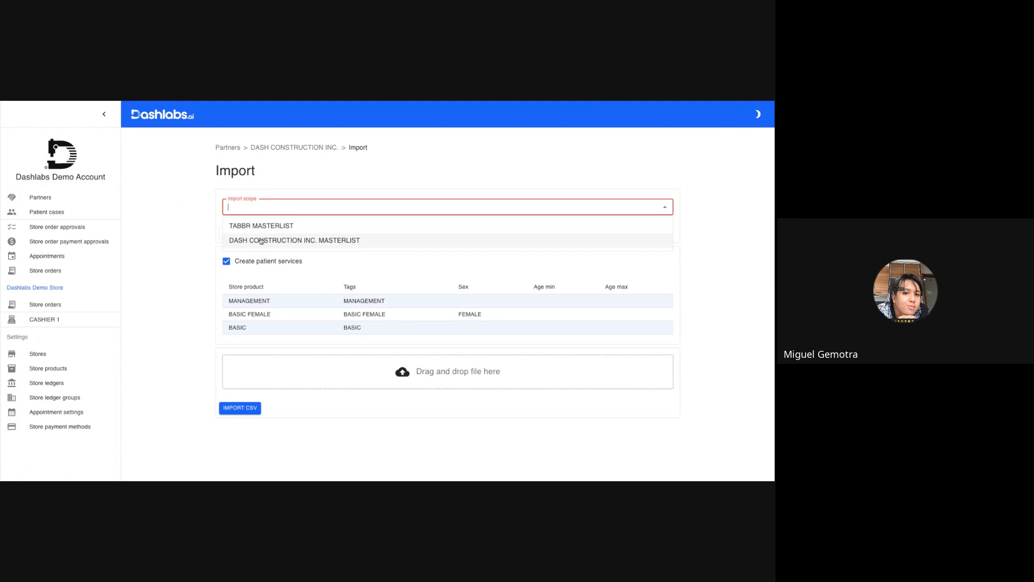
left_click(349, 240)
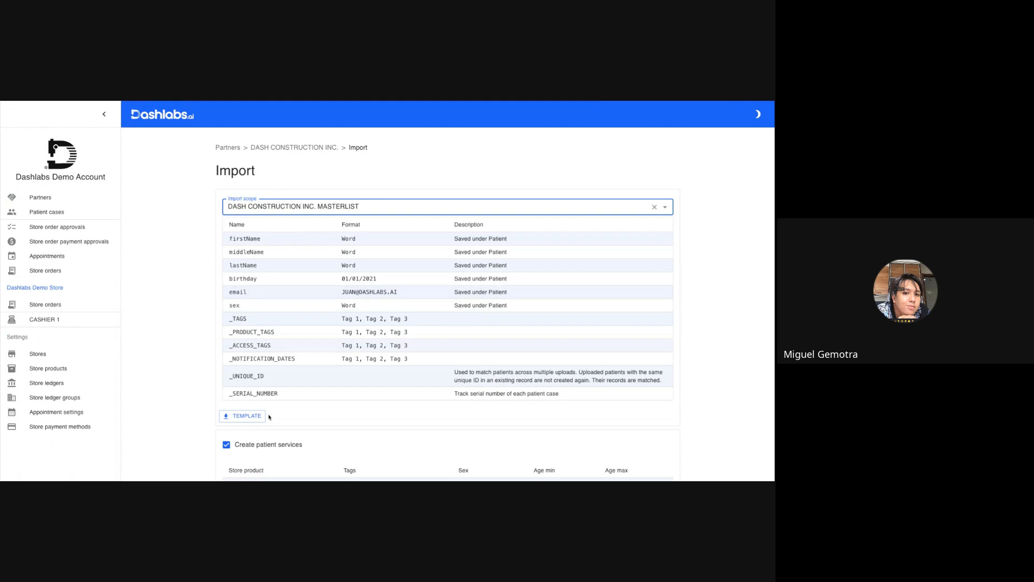
Switch to the DASH CONSTRUCTION INC. masterlist in Google Sheets and review the blank template's columns from firstName to _SERIAL_NUMBER.
scroll(259, 309, "down", 3)
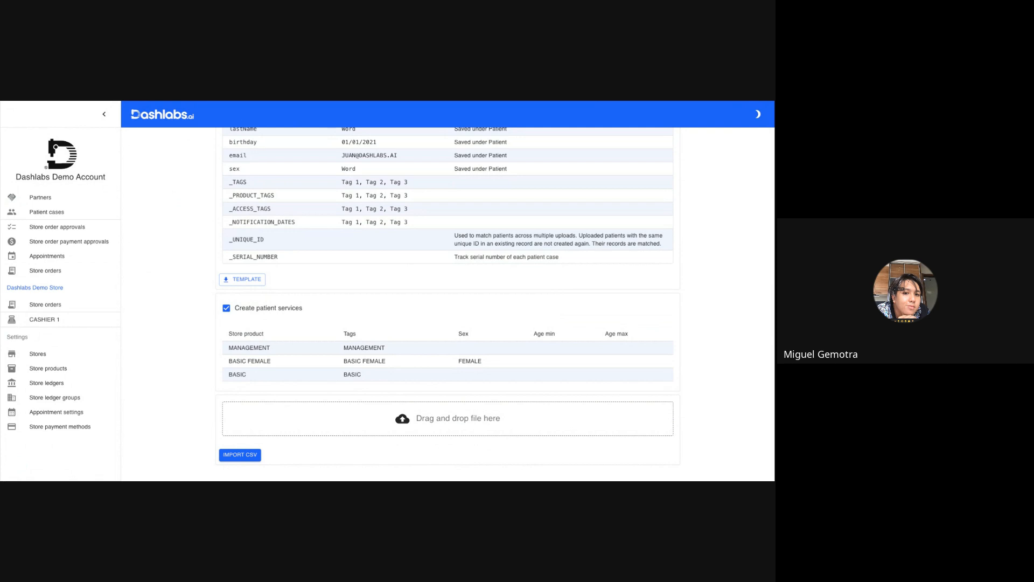
key("ctrl+Tab")
left_click(54, 279)
key("Up")
key("Up")
key("Up")
key("Up")
key("Up")
key("Up")
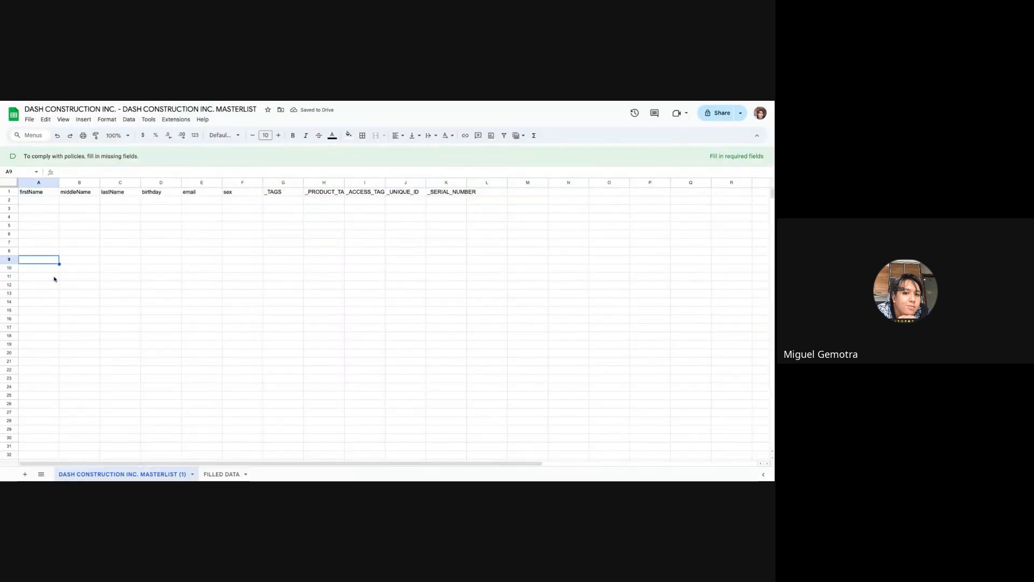
key("Up")
key("Right")
key("Right")
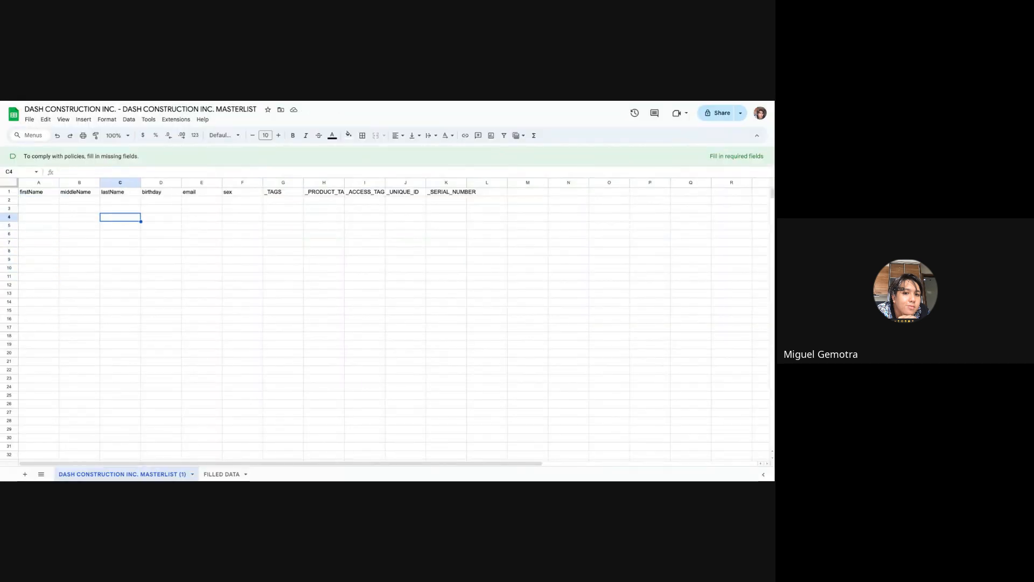
key("Right")
key("Right")
key("Right")
key("Right")
key("Right")
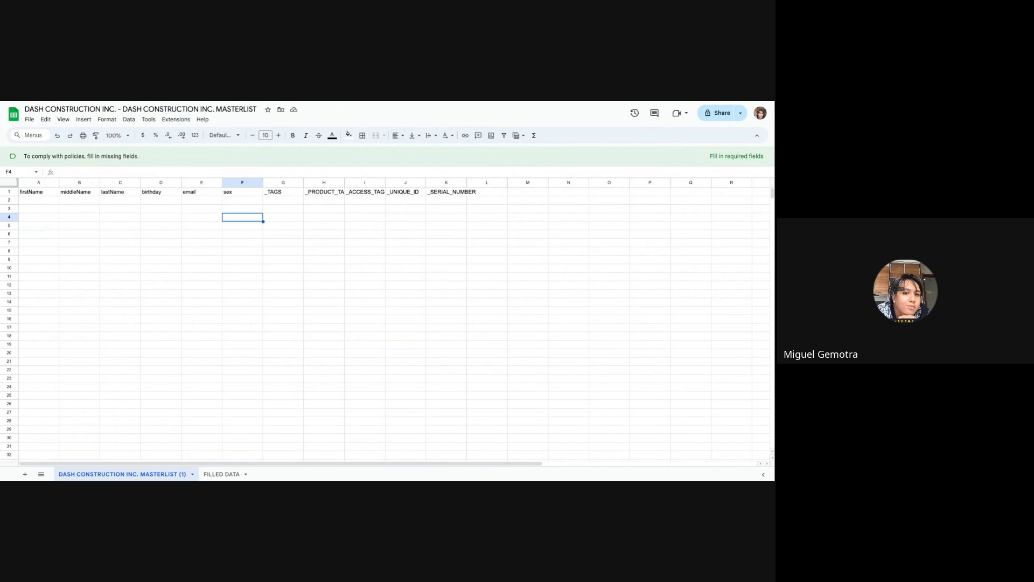
key("Right")
key("Right")
key("Right")
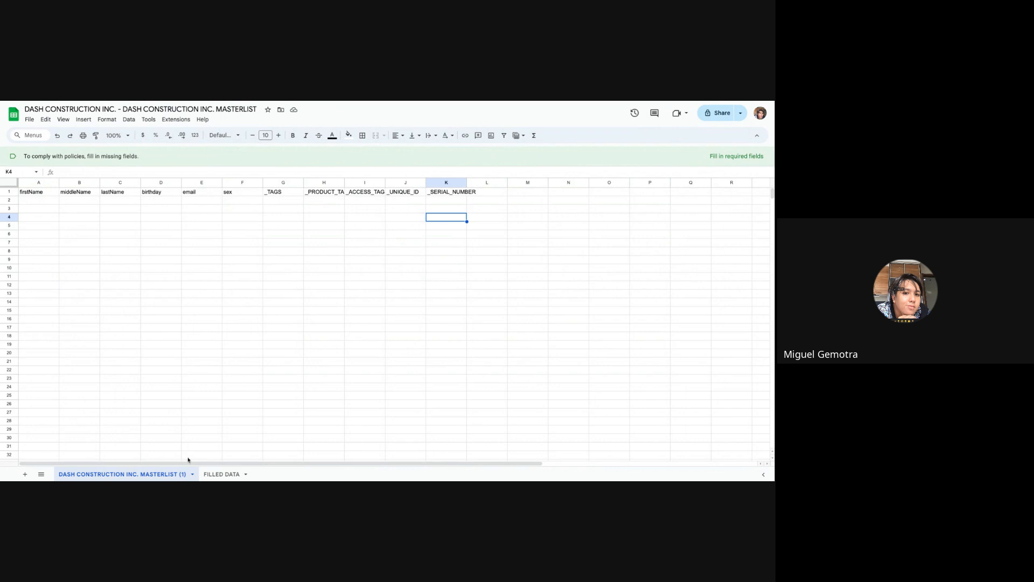
Open the FILLED DATA sheet and examine the patients' name, birthday, email and sex columns.
left_click(217, 474)
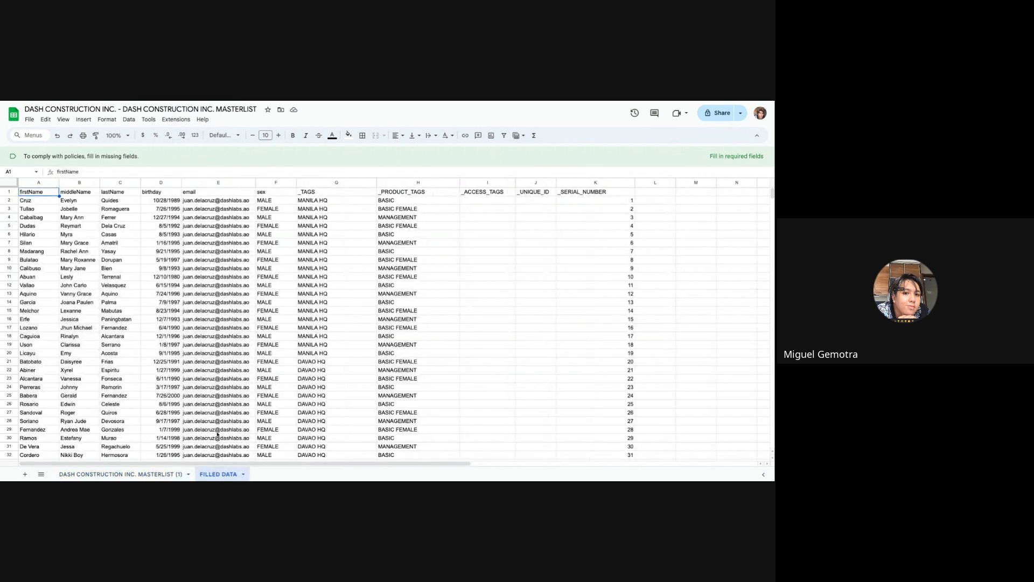
left_click(223, 270)
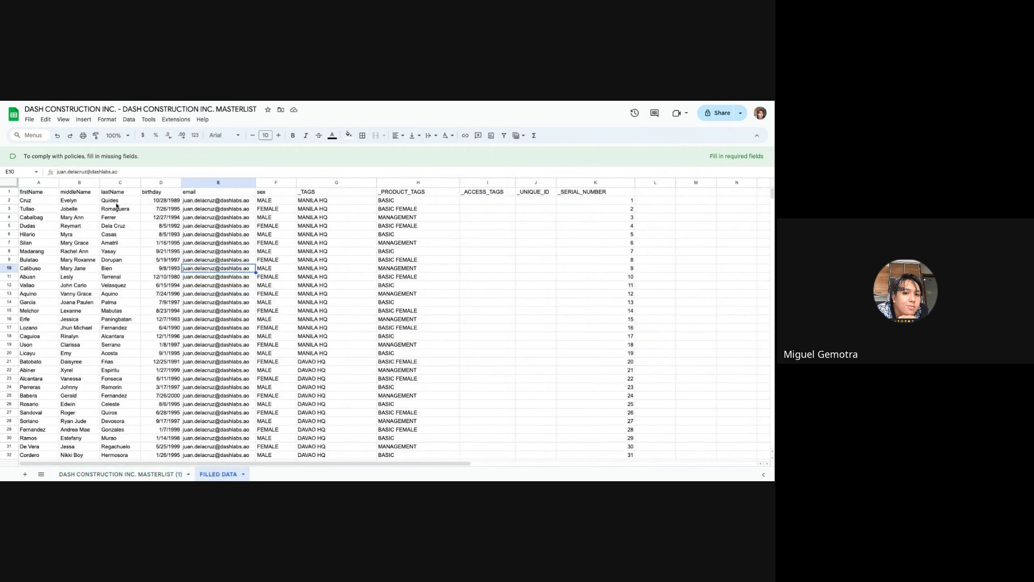
key("Up")
key("Up")
key("Up")
key("Up")
key("Up")
key("Left")
key("Left")
key("Left")
key("Left")
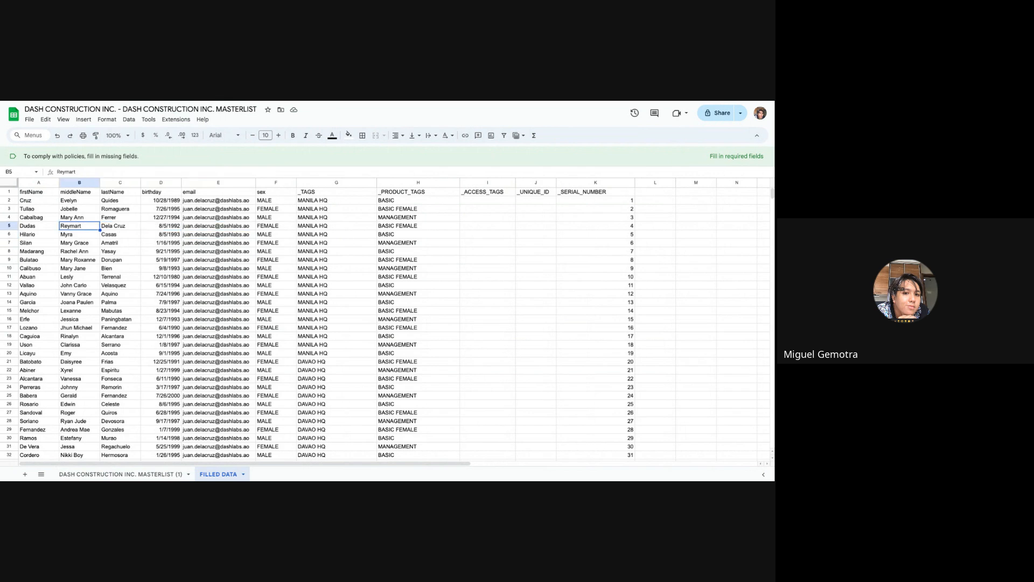
key("Right")
key("Right")
key("Right")
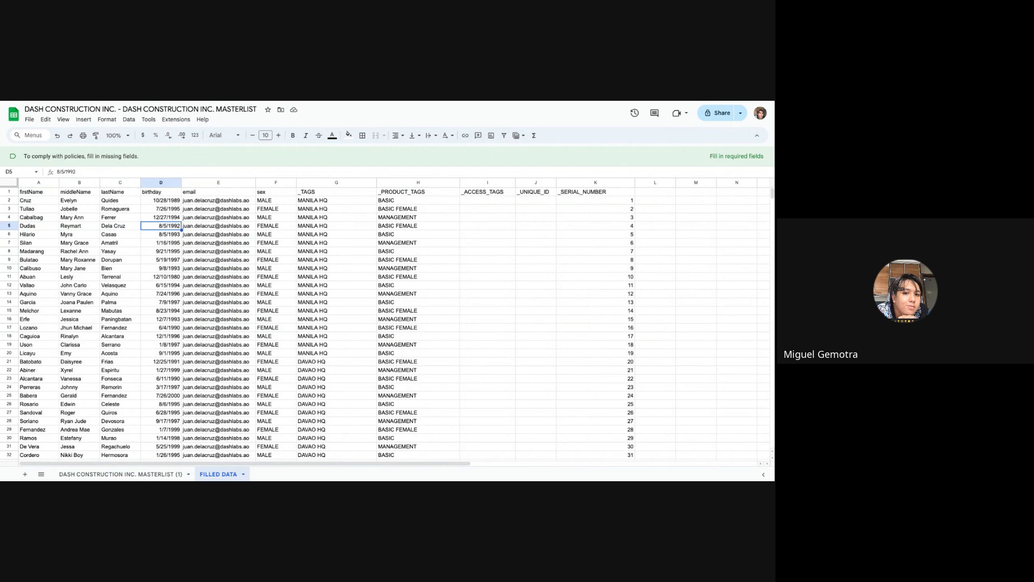
key("Right")
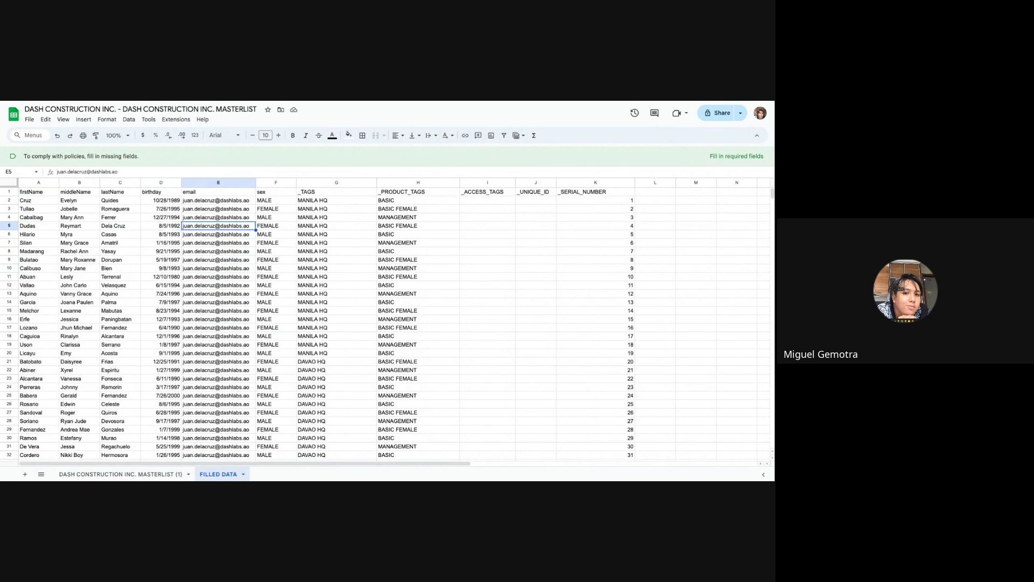
key("Right")
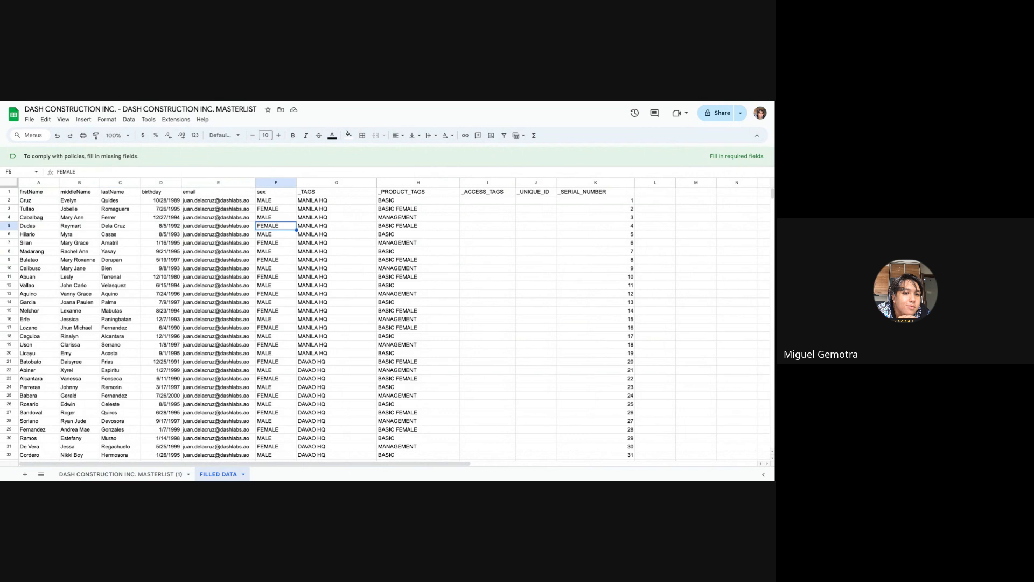
Examine the _TAGS column for the MANILA HQ, DAVAO HQ and CEBU HQ patient groups.
key("Right")
key("Up")
key("Up")
key("Up")
key("Down")
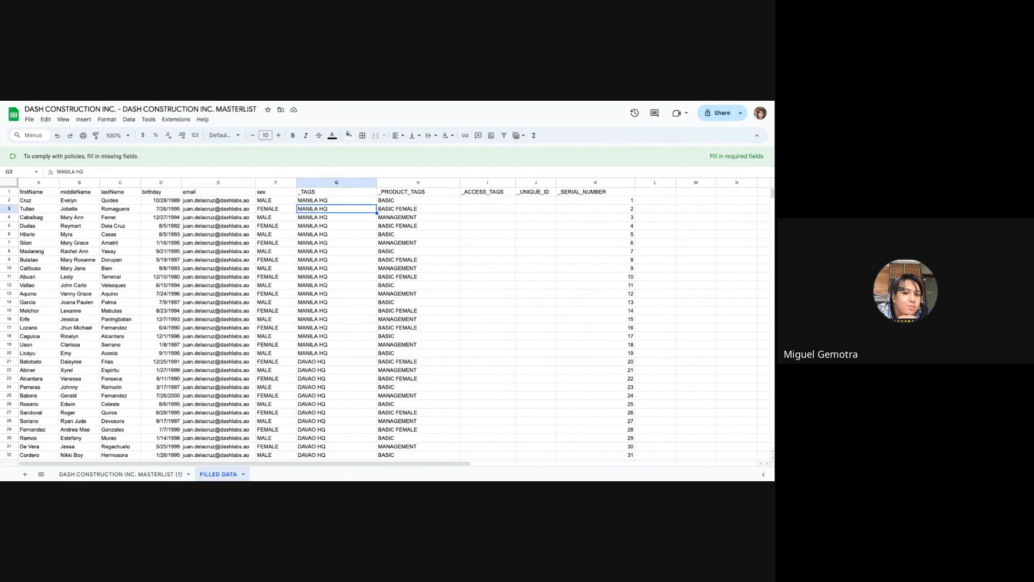
key("Up")
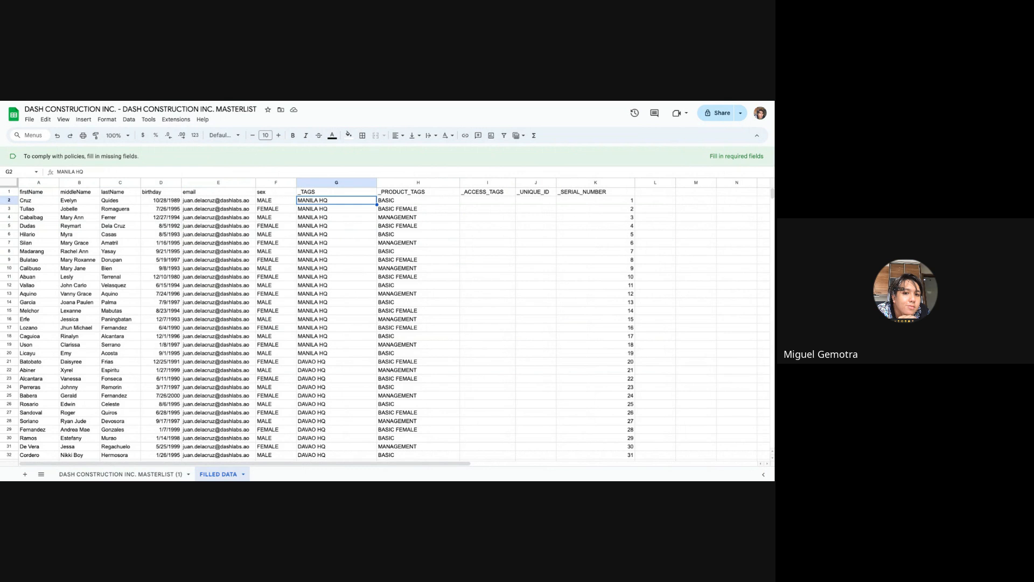
key("Down")
key("Down")
key("Down")
key("Down")
key("Down")
key("Down")
key("Down")
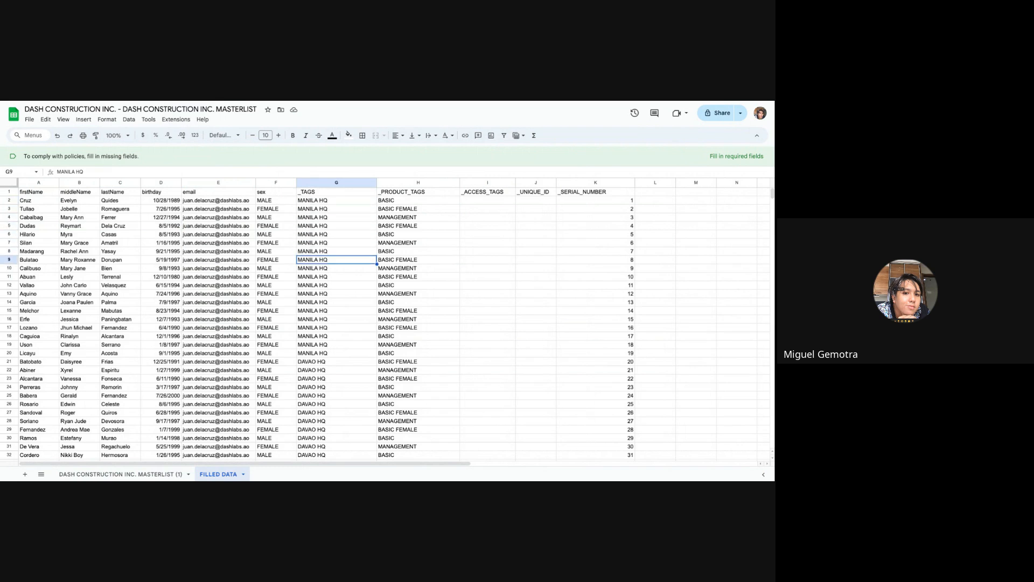
scroll(242, 296, "down", 5)
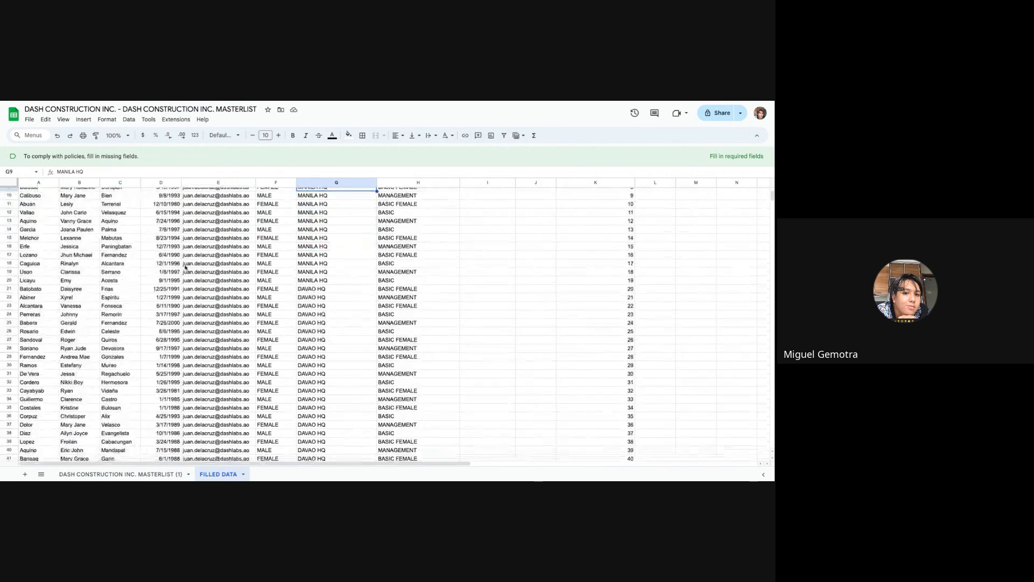
left_click(303, 299)
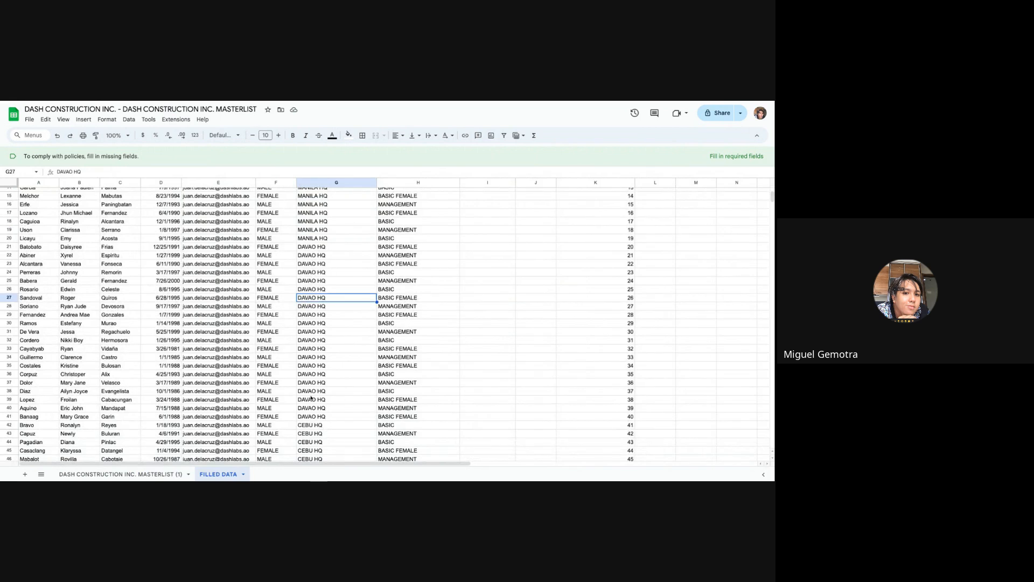
scroll(311, 397, "down", 4)
left_click(318, 338)
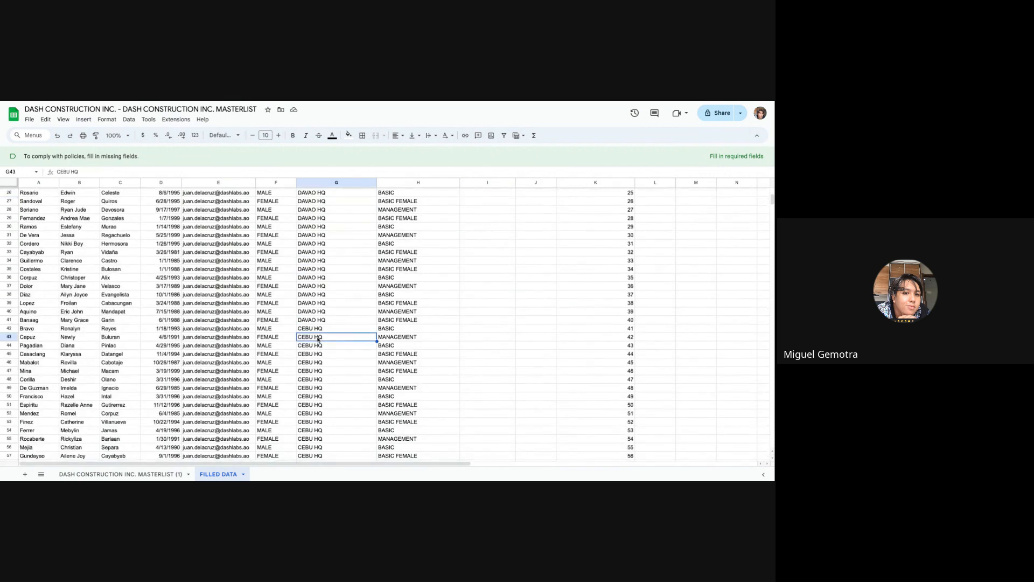
scroll(318, 338, "up", 9)
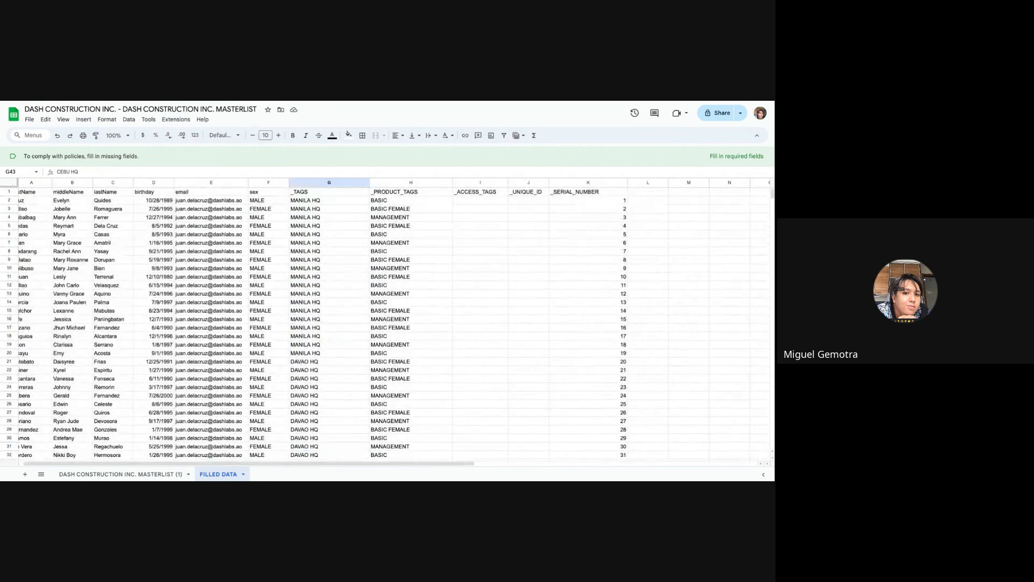
Compare the _PRODUCT_TAGS entries BASIC, BASIC FEMALE and MANAGEMENT with each patient's sex in the first rows.
left_click(397, 218)
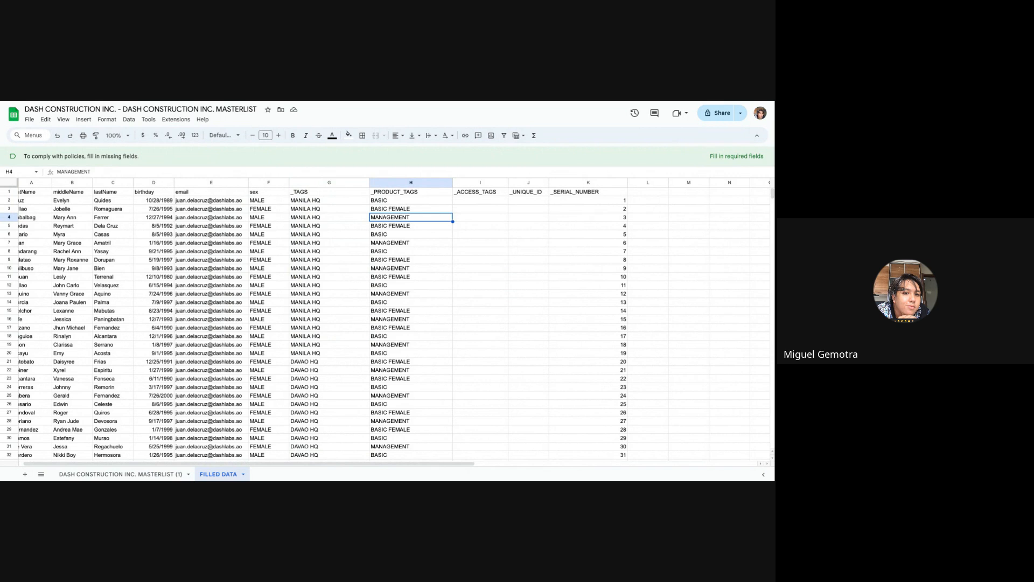
key("Up")
key("Up")
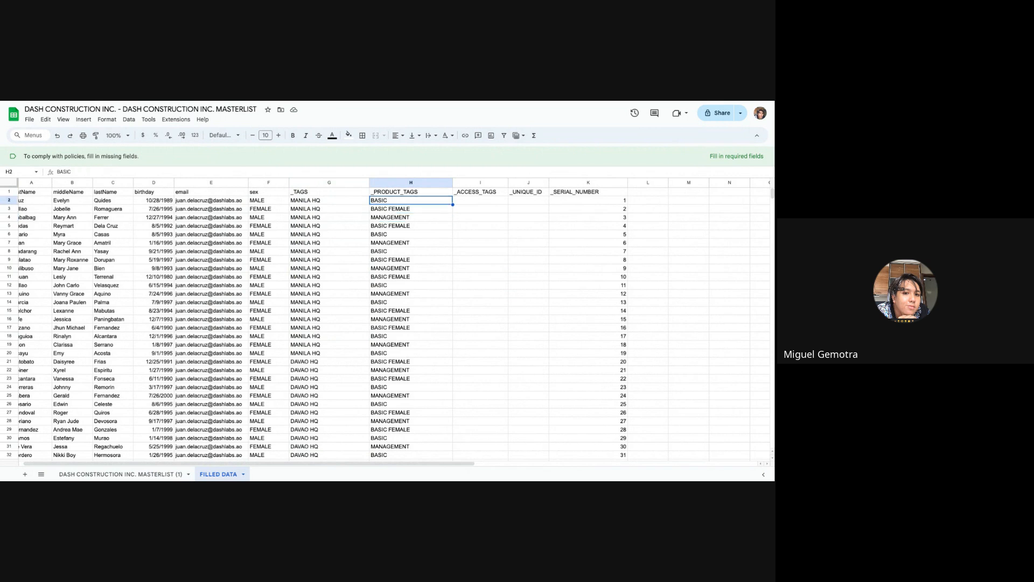
key("Left")
key("Left")
key("Left")
key("Left")
key("Left")
key("Left")
key("Left")
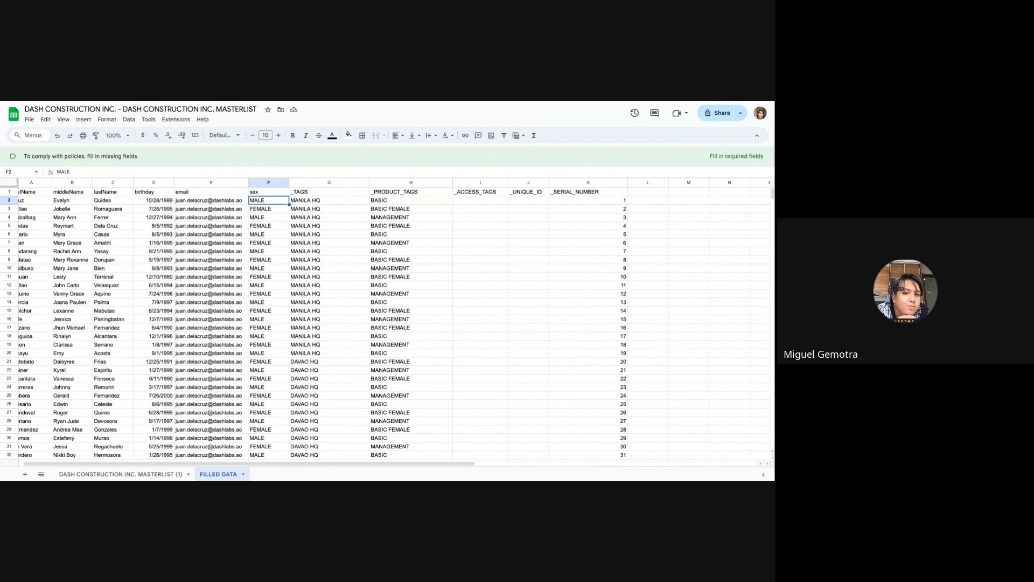
key("Down")
key("Right")
key("Right")
key("Right")
key("Right")
key("Right")
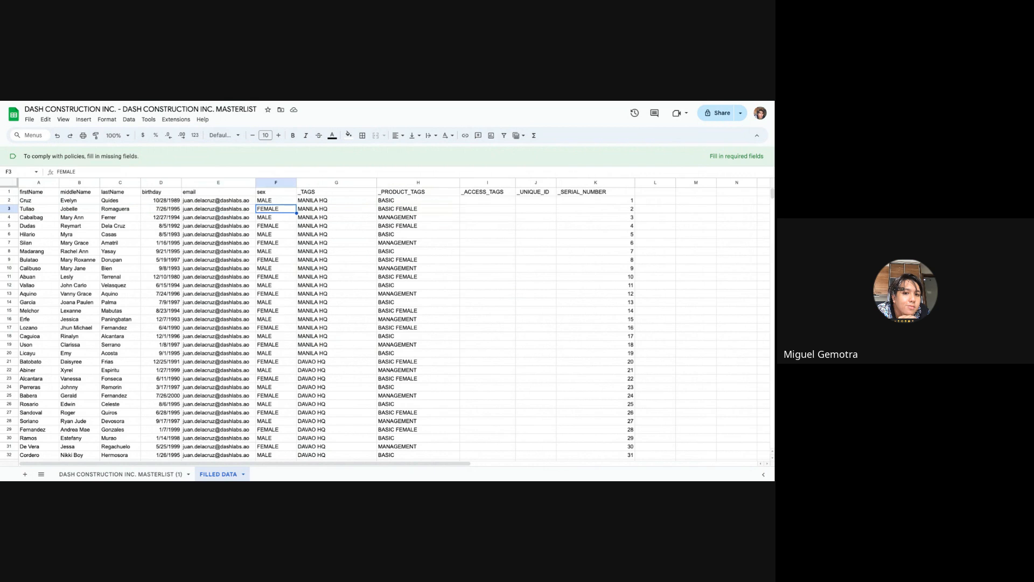
key("Right")
key("Right")
key("Right")
key("Left")
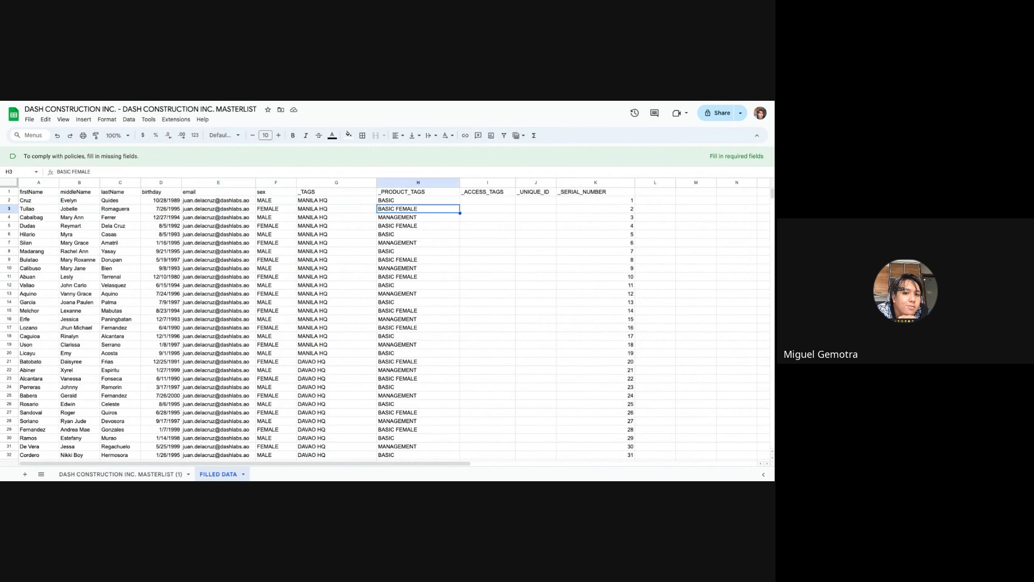
key("Down")
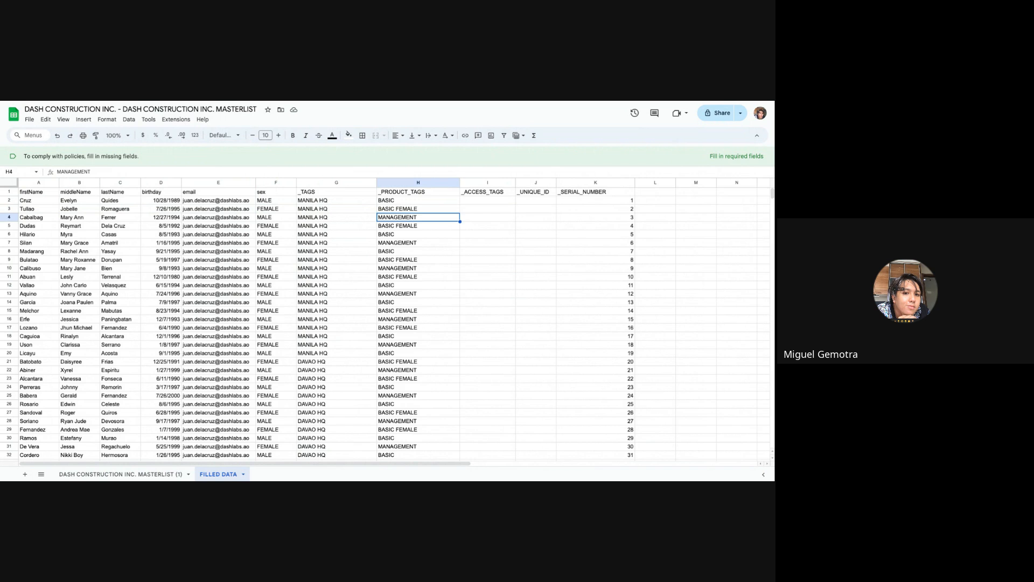
key("Down")
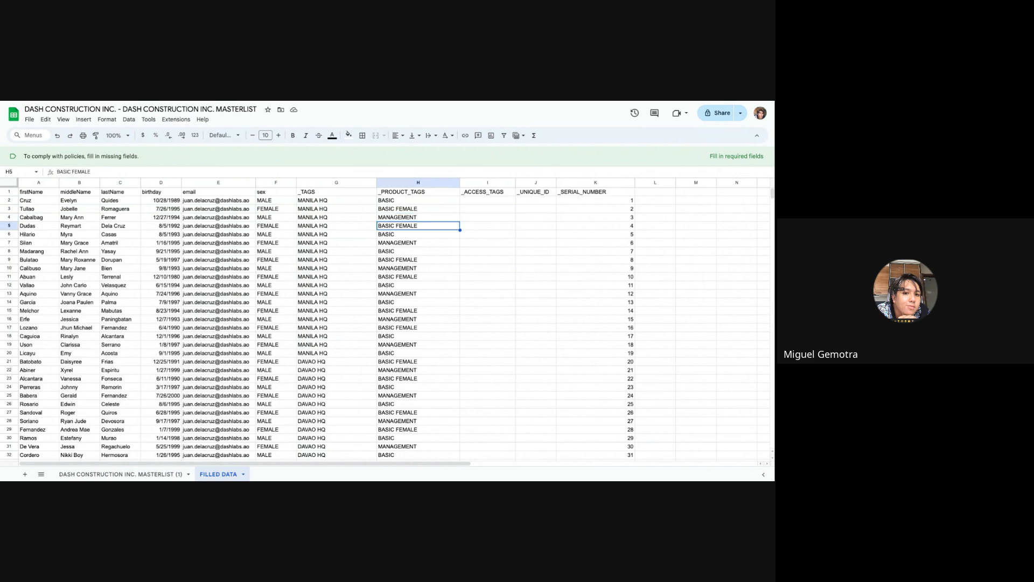
key("Up")
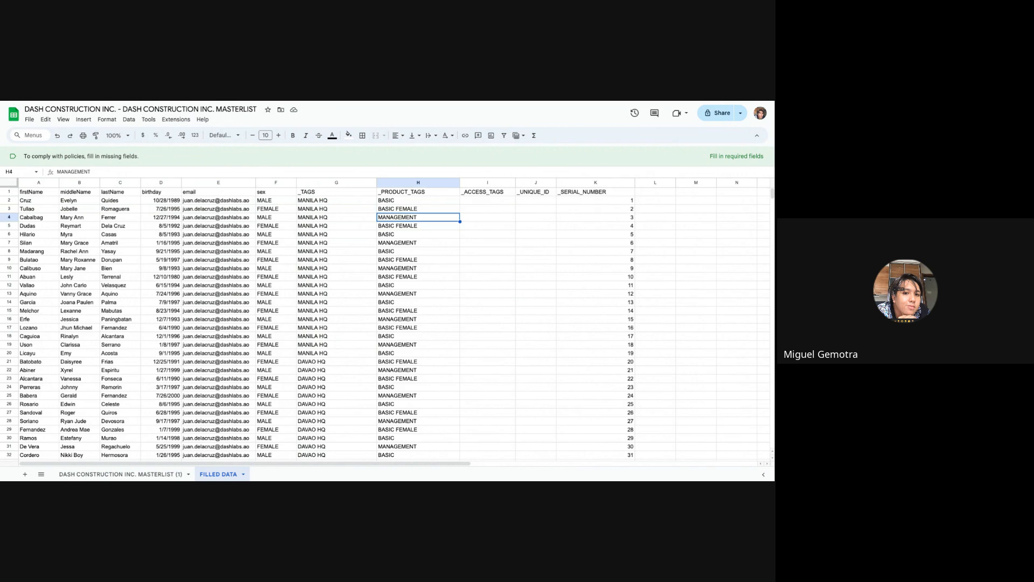
key("Down")
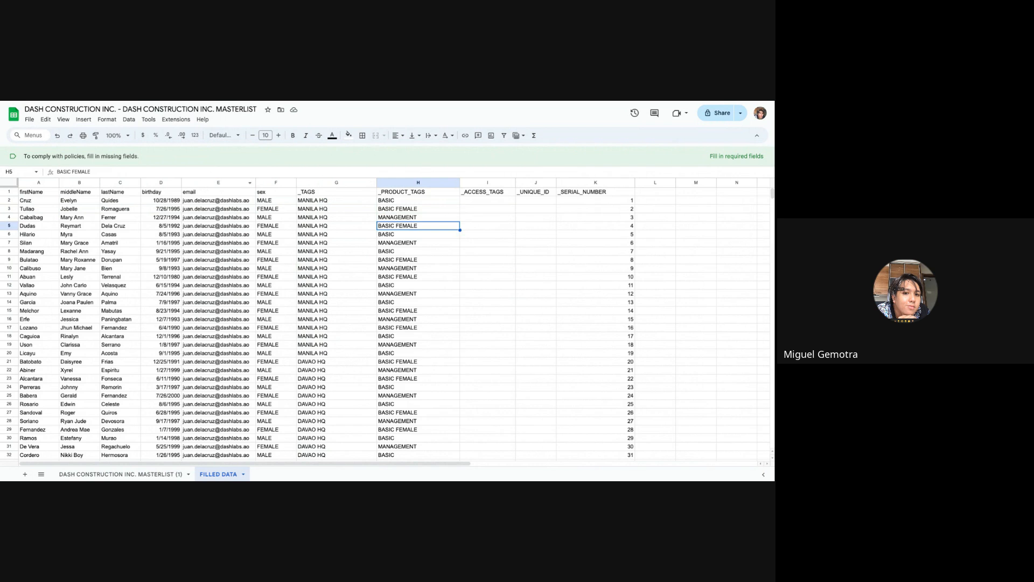
Switch back to the Dashlabs import page, upload DASH_CONSTRUCTION_INC._-_DASH_CONSTRUCTION_INC._MASTERLIST_-_FILLED_DATA.csv and import it.
key("ctrl+Tab")
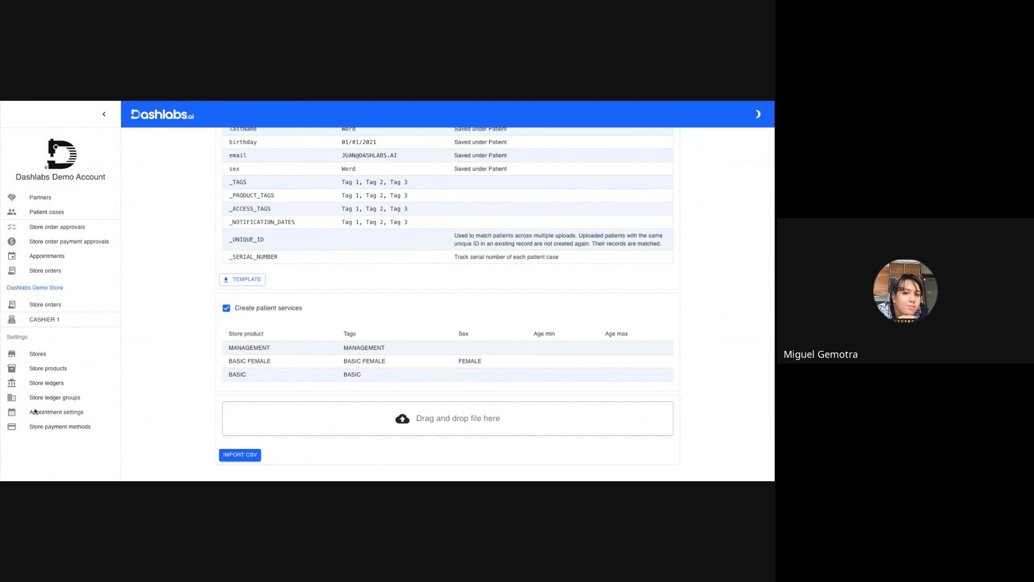
left_click_drag(35, 412, 378, 419)
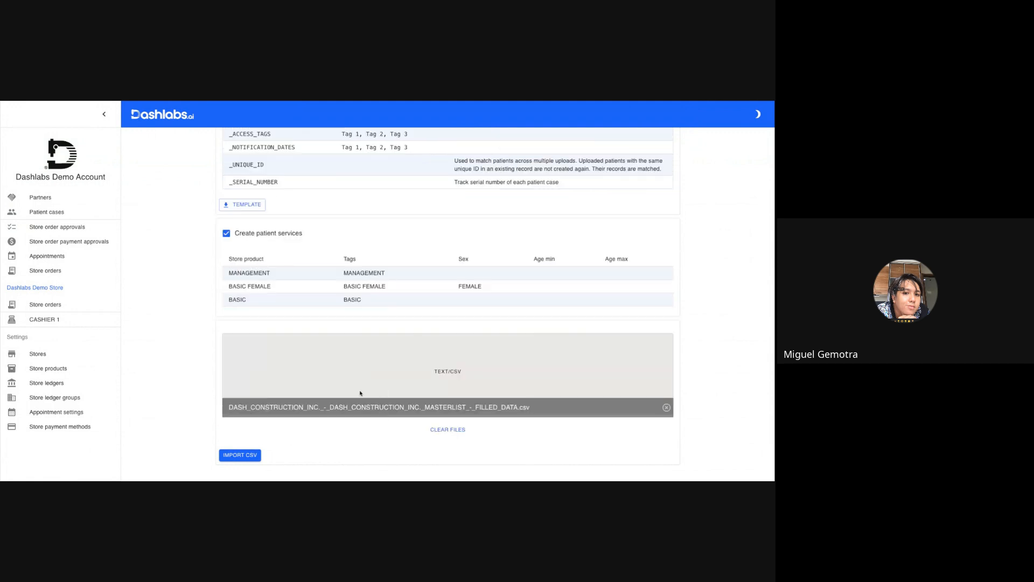
left_click(254, 460)
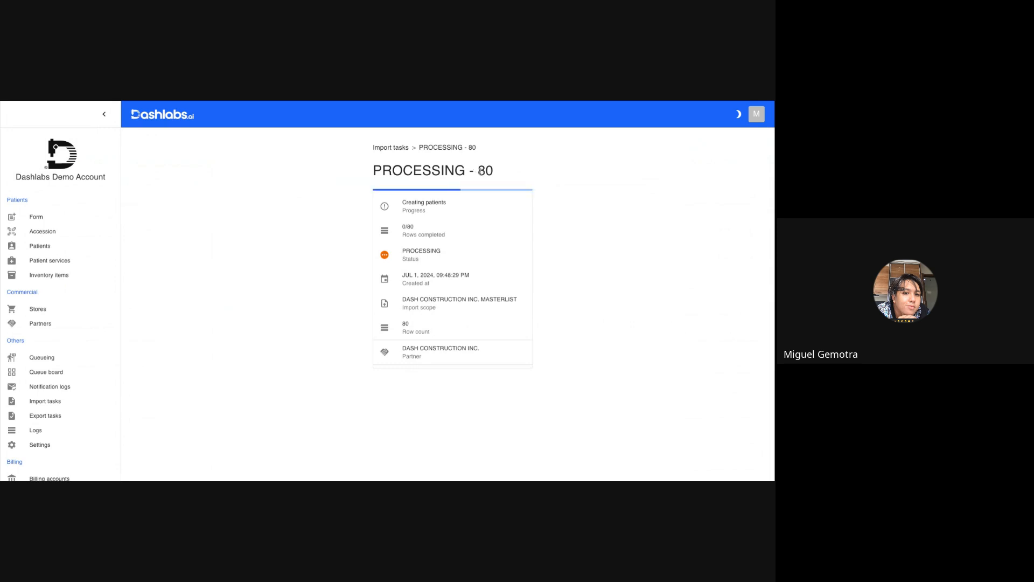
Check the progress, completed rows and status of the masterlist import task.
left_click_drag(474, 171, 507, 176)
left_click(509, 177)
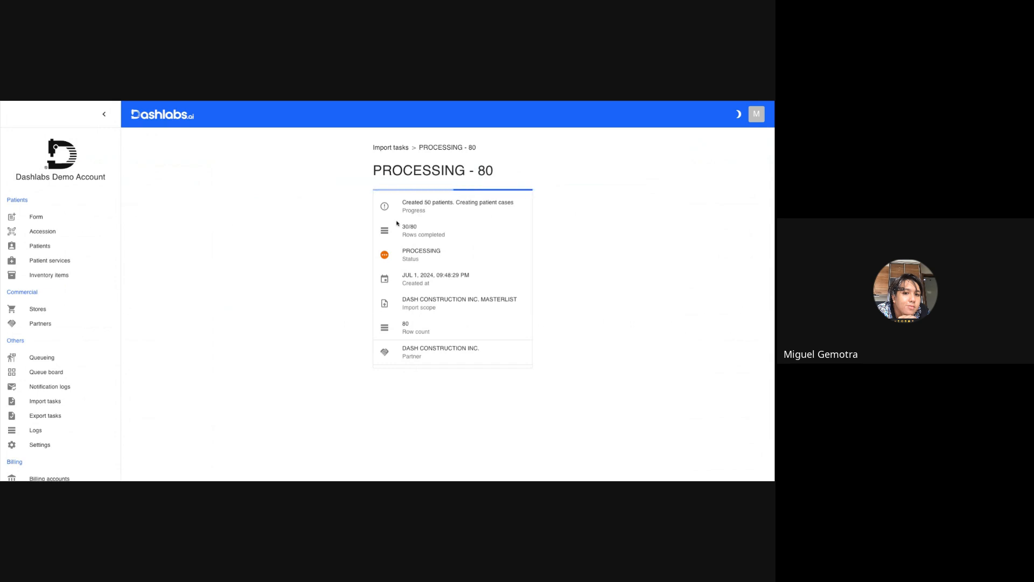
scroll(397, 223, "up", 5)
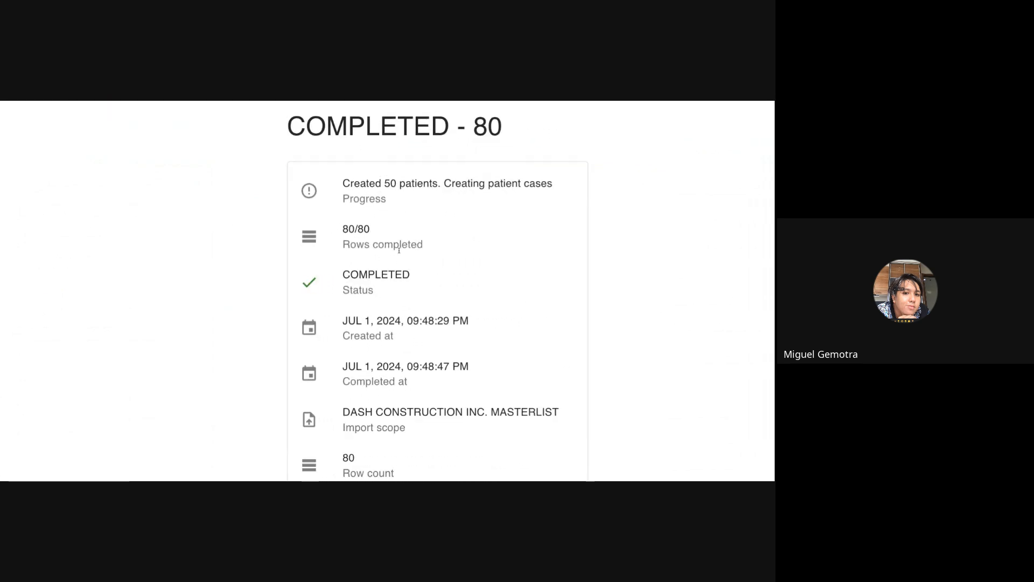
scroll(399, 250, "down", 5)
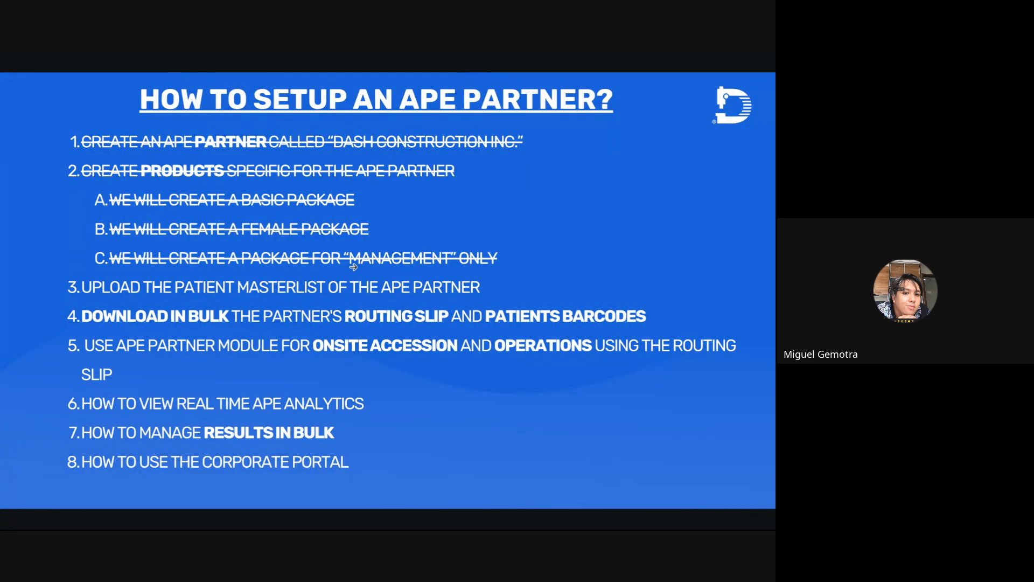
key("Right")
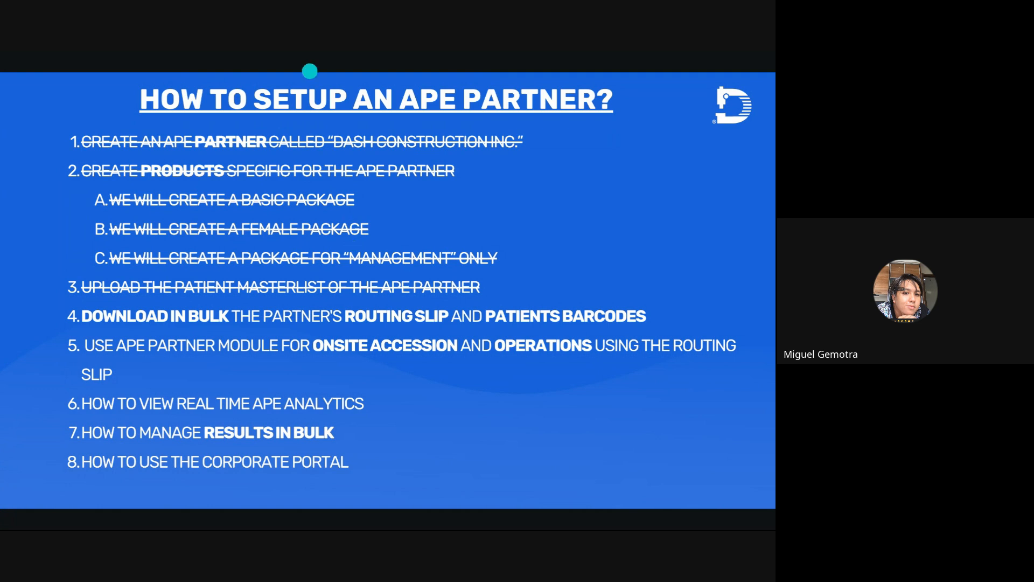
left_click(310, 71)
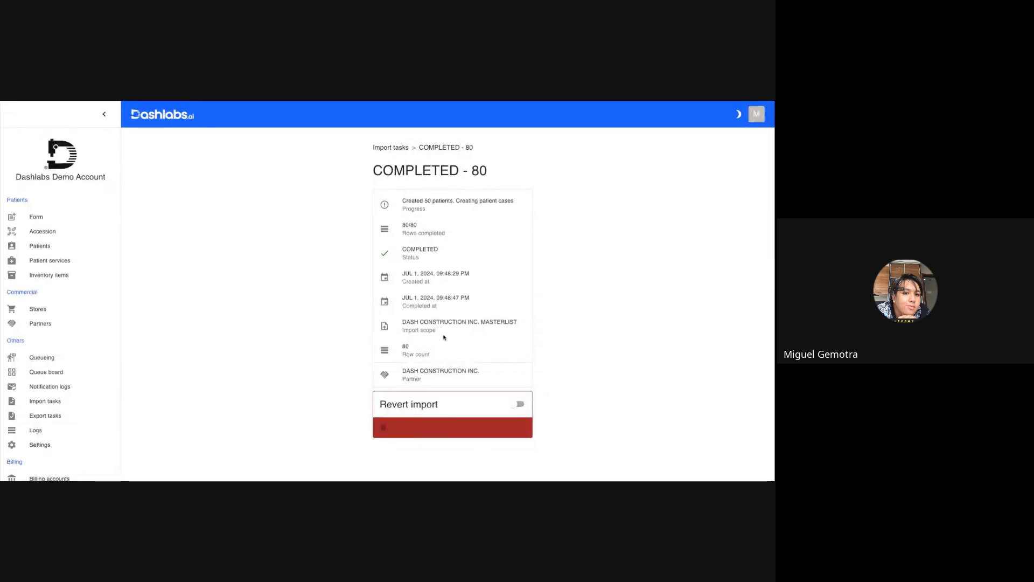
Open the DASH CONSTRUCTION INC. partner page from the import task and review the imported patients' services, tags and status.
left_click(433, 375)
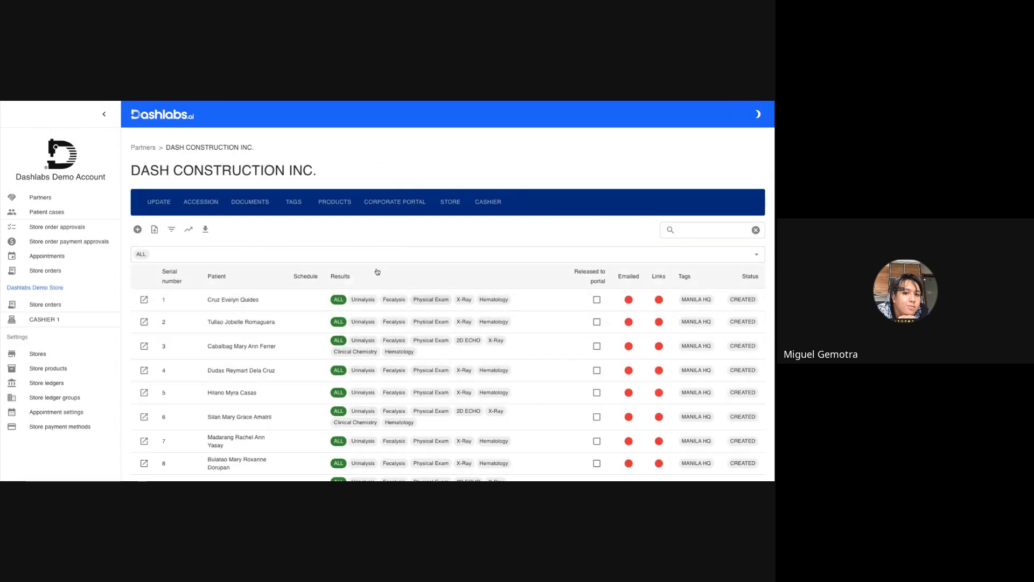
scroll(312, 308, "down", 2)
scroll(313, 309, "down", 3)
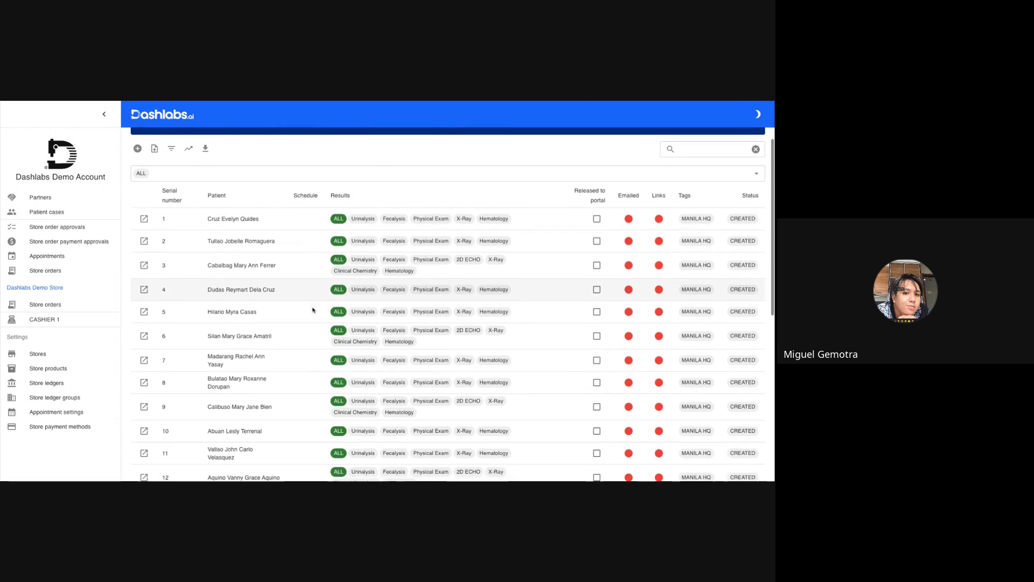
scroll(447, 310, "up", 5)
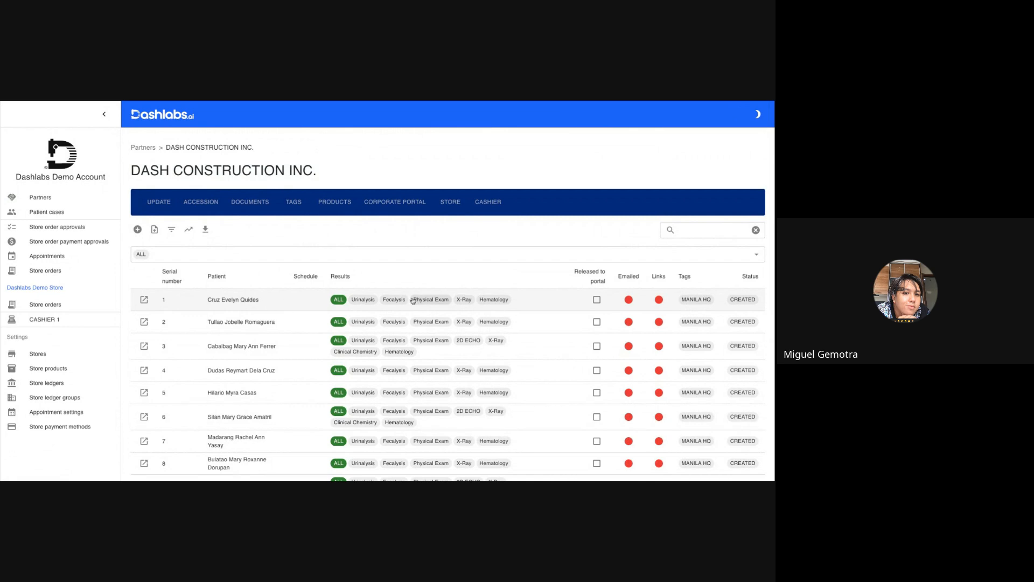
Open the first patient's Hematology service and examine its Complete Blood Count result form down to the signatories.
left_click(493, 299)
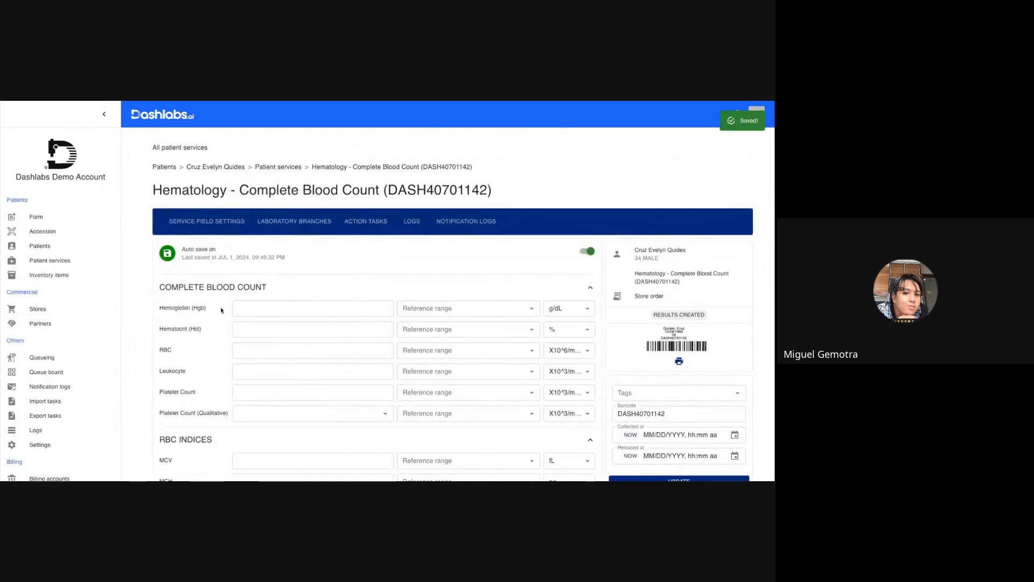
scroll(222, 310, "down", 2)
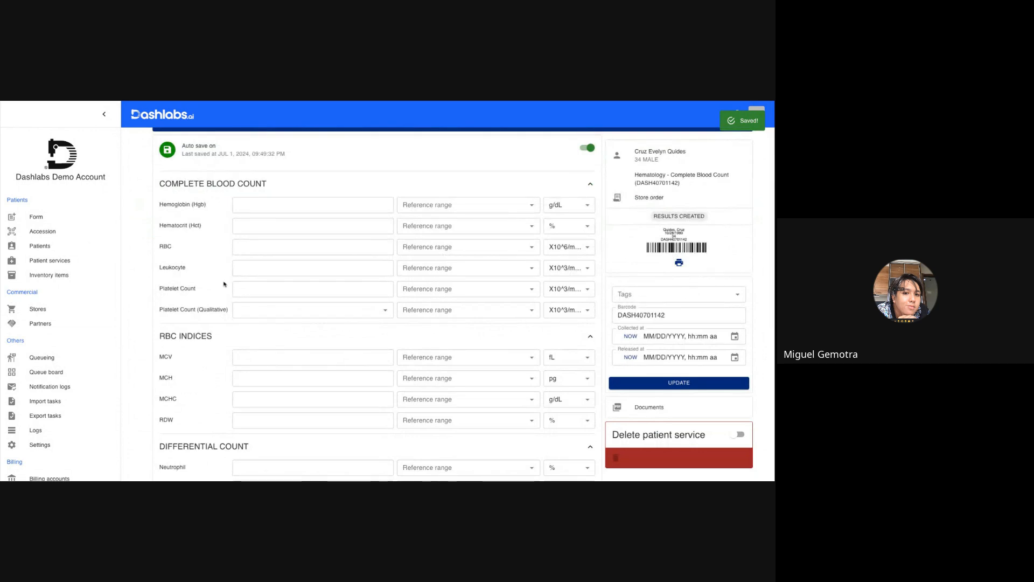
scroll(222, 235, "down", 2)
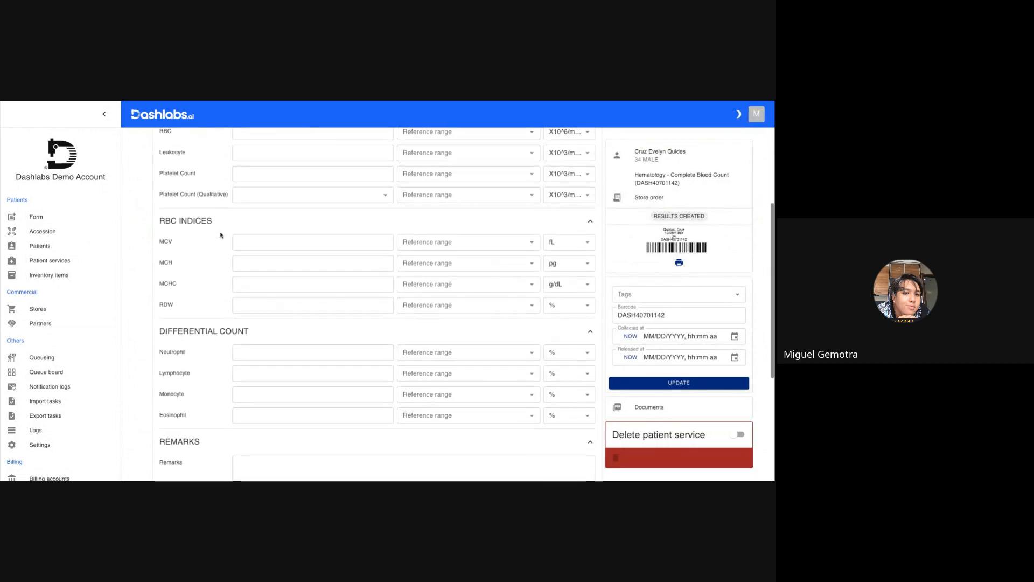
scroll(220, 235, "down", 4)
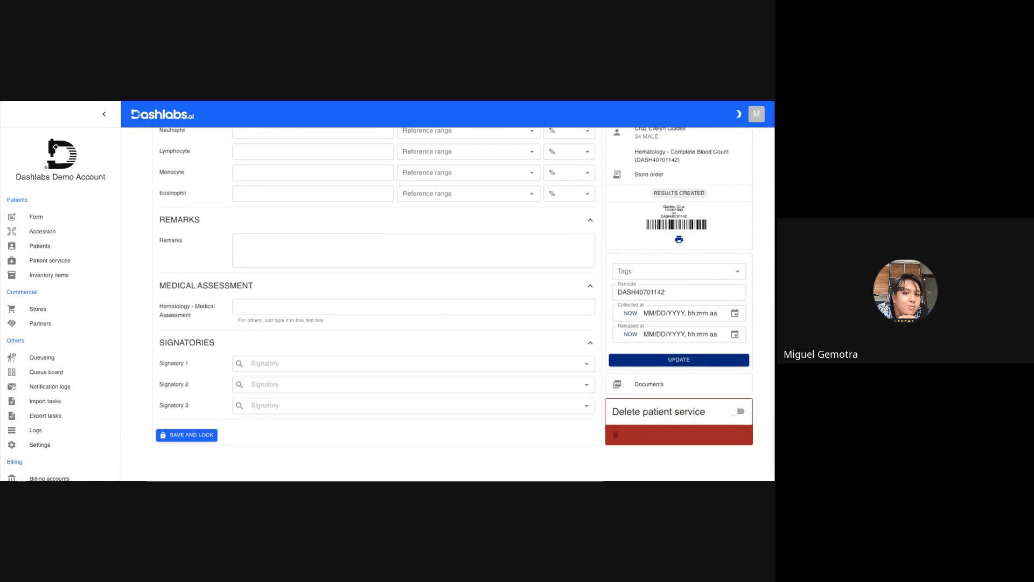
scroll(220, 235, "up", 6)
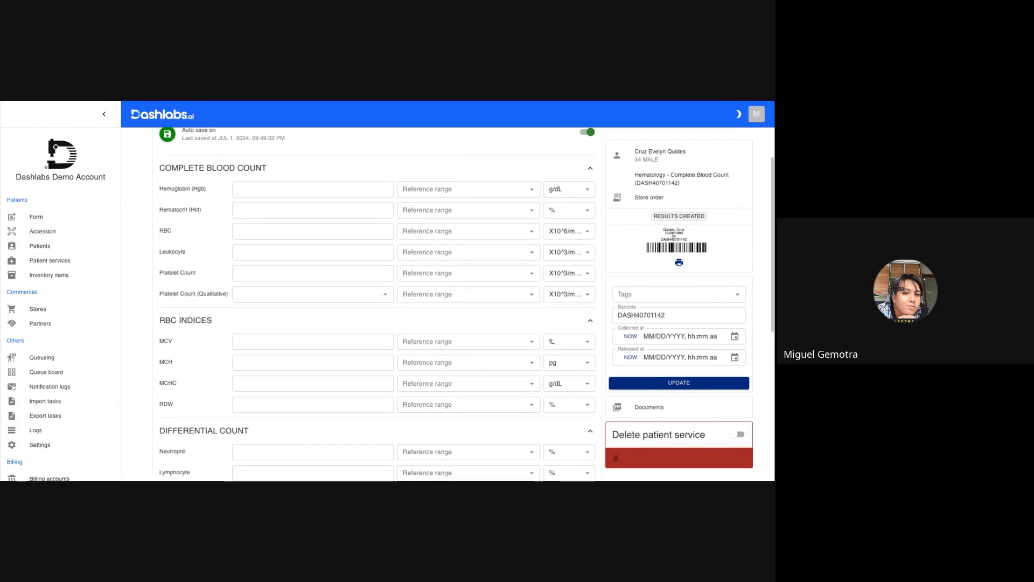
Switch to the masterlist in Google Sheets and check the second patient's product tag and sex.
key("ctrl+Tab")
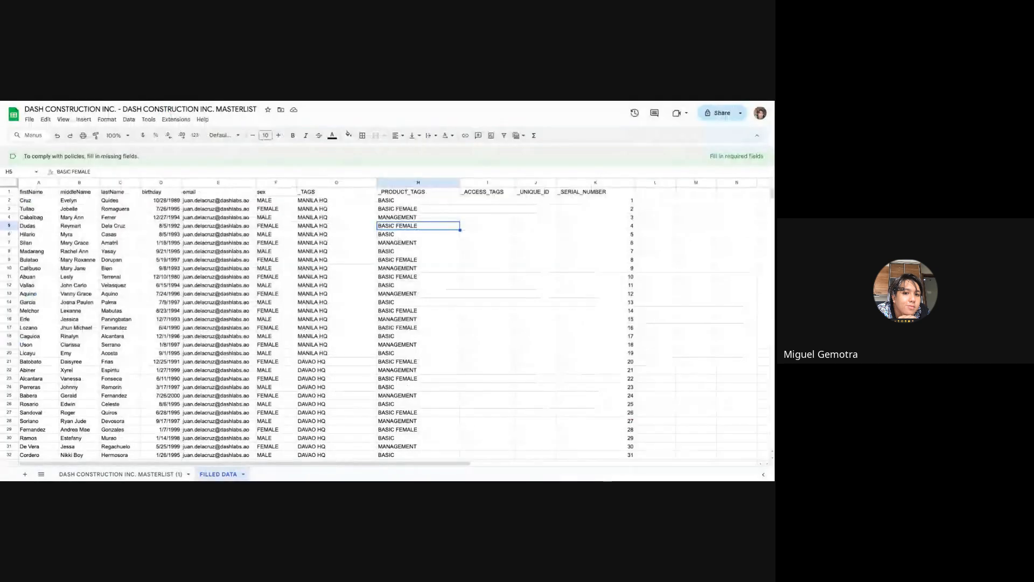
left_click(66, 211)
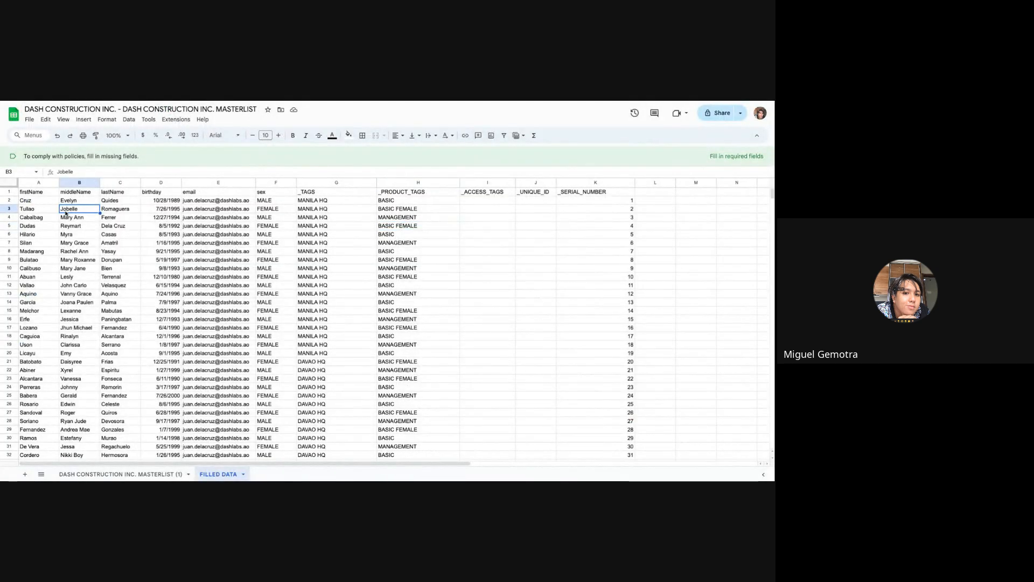
key("Right")
key("Right")
key("Right")
key("Right")
key("Right")
key("Right")
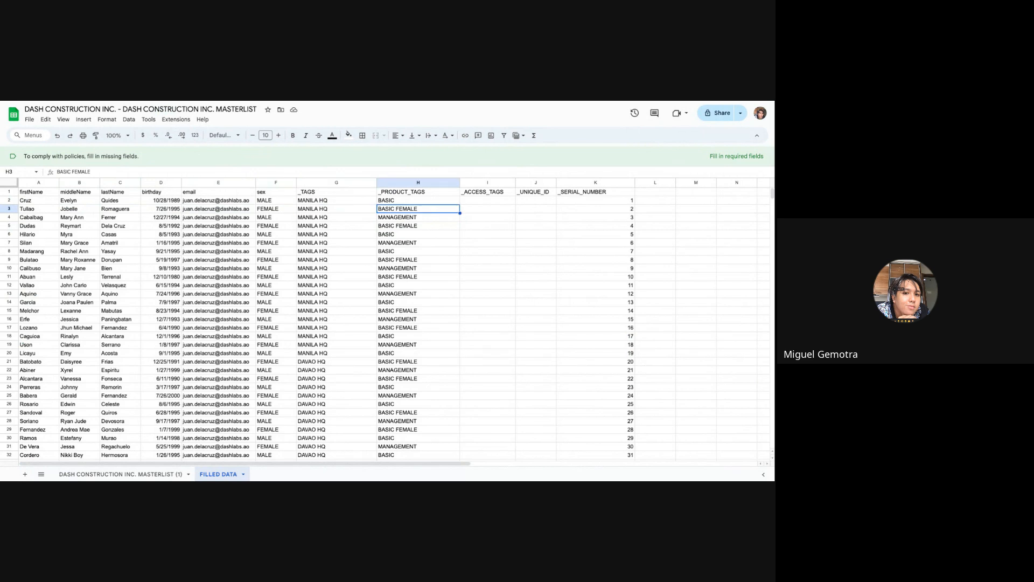
key("Left")
key("Left")
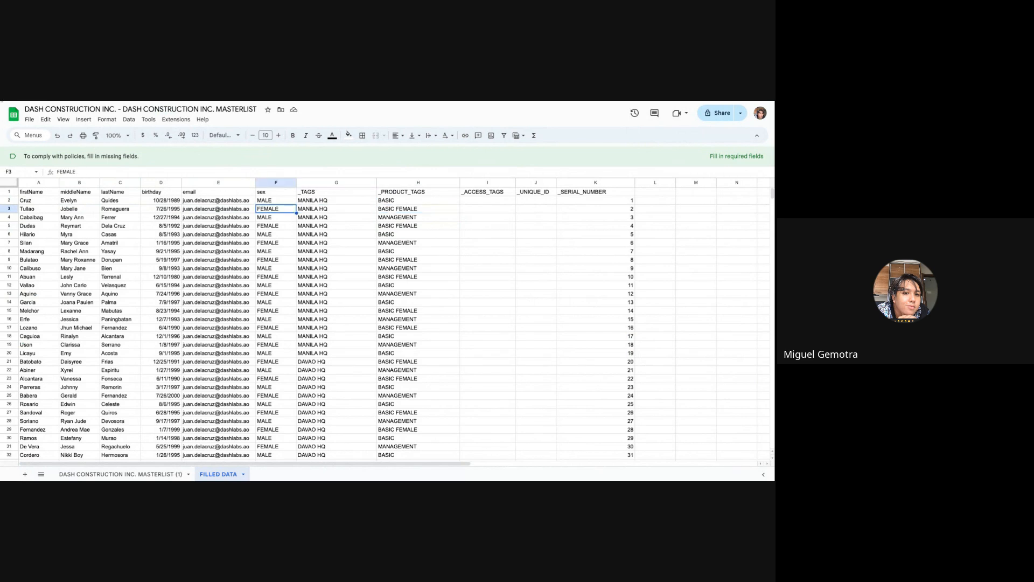
Switch back to the partner page in Dashlabs and examine the second patient's Hematology result form.
key("ctrl+shift+Tab")
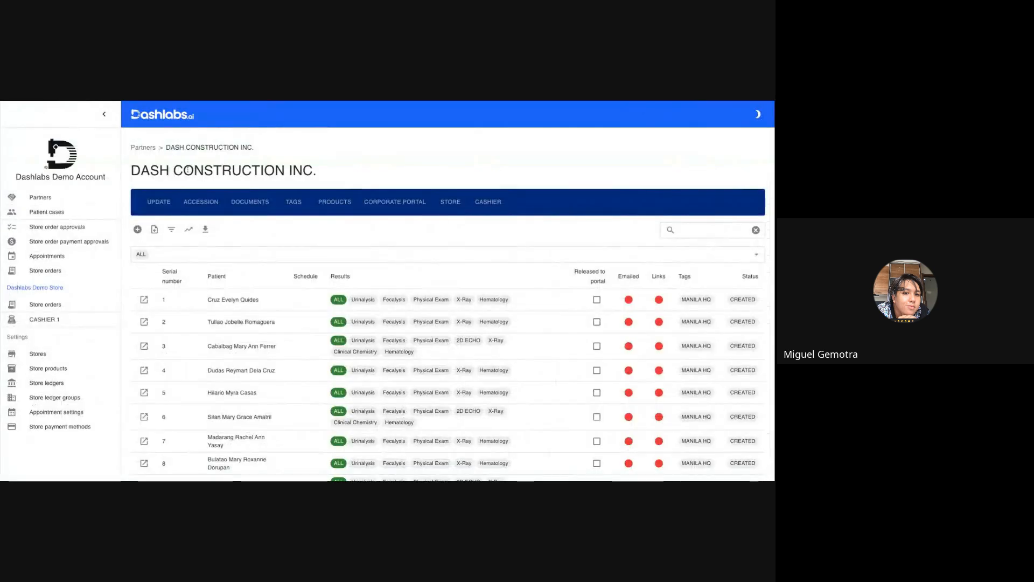
double_click(232, 321)
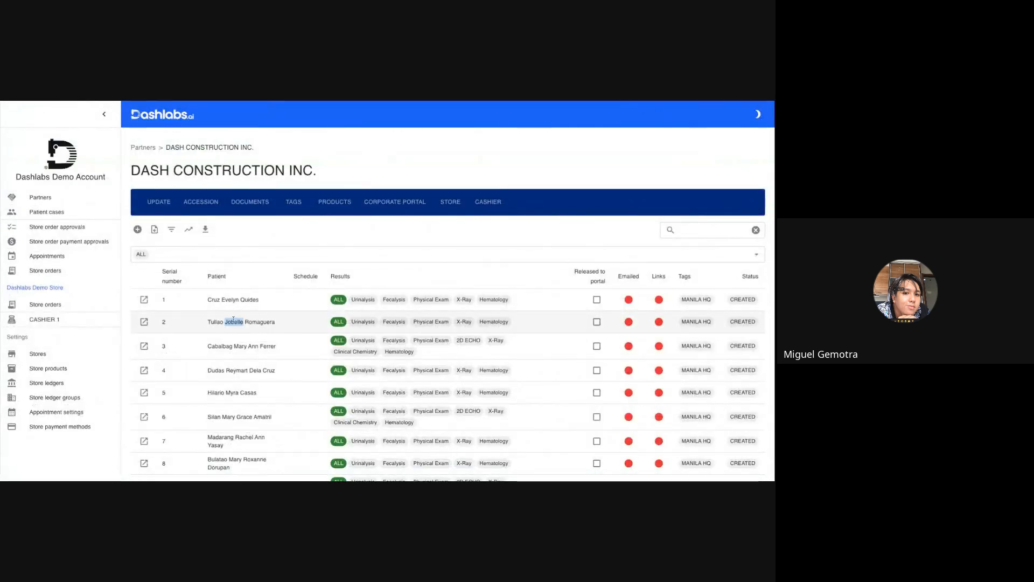
left_click(503, 322)
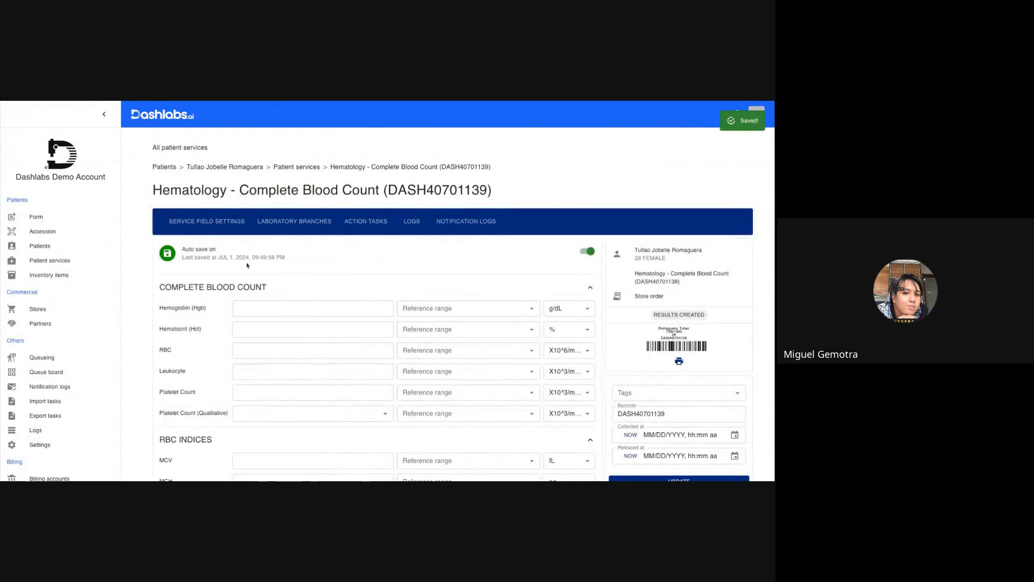
scroll(249, 296, "down", 10)
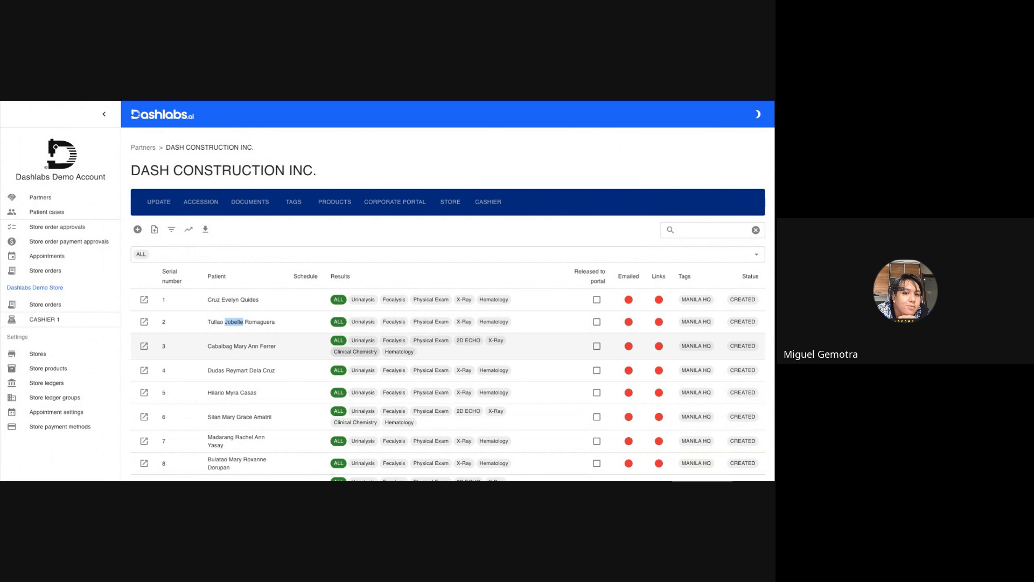
Start a bulk document download for DASH CONSTRUCTION INC. filtered by the MANILA HQ tag, with no patient cases selected.
left_click(205, 230)
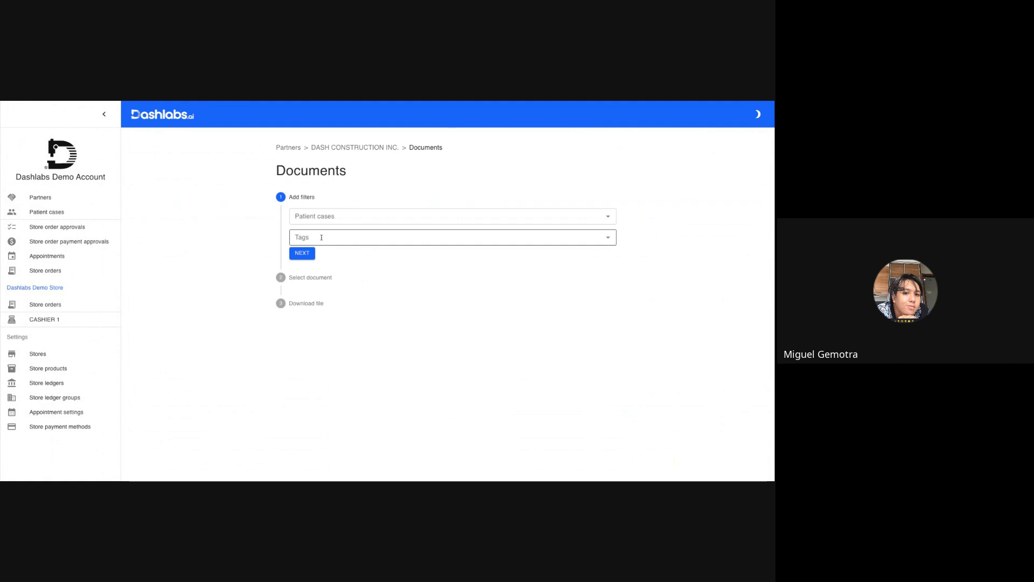
left_click(319, 217)
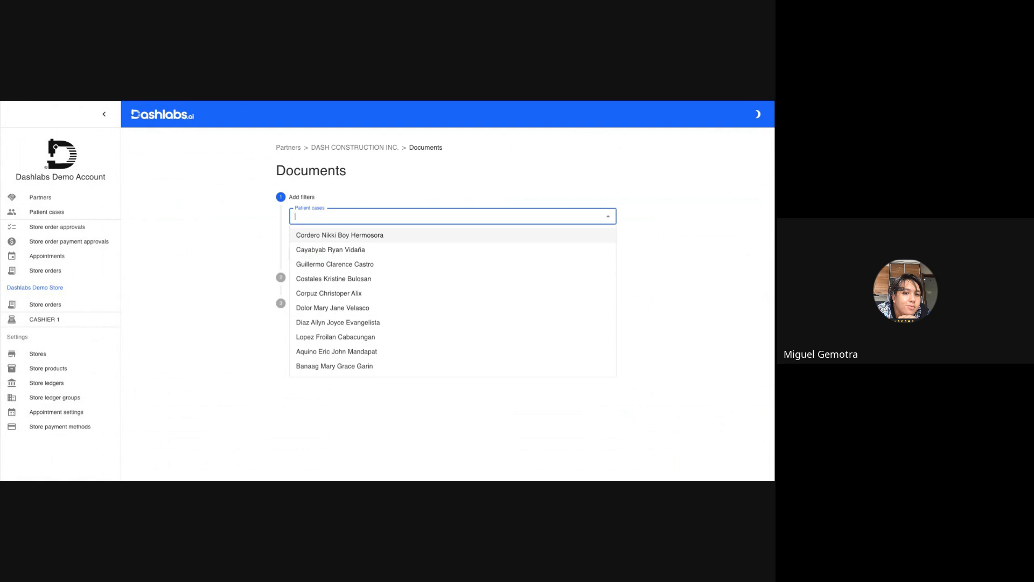
left_click(320, 217)
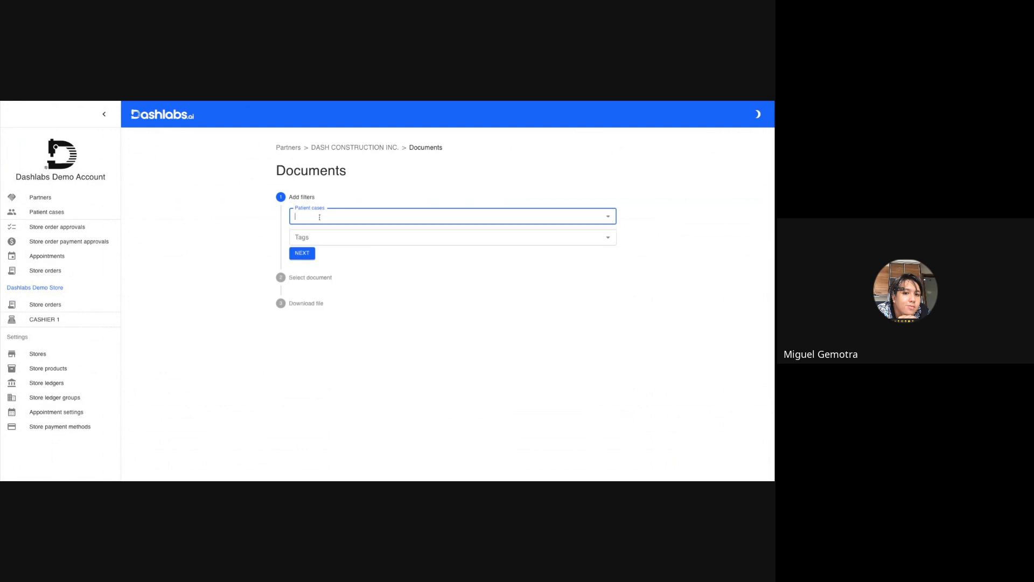
left_click(315, 239)
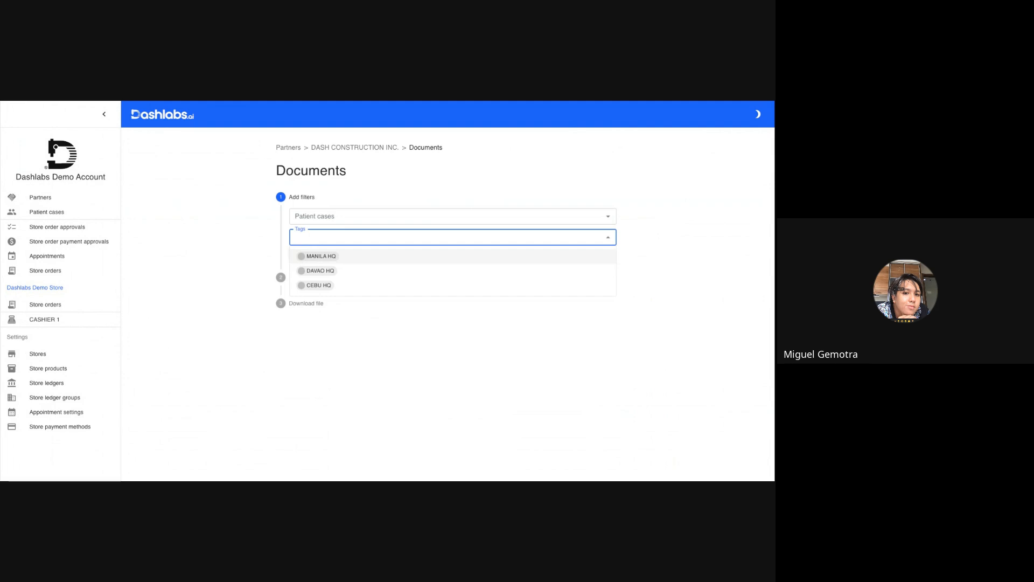
left_click(317, 256)
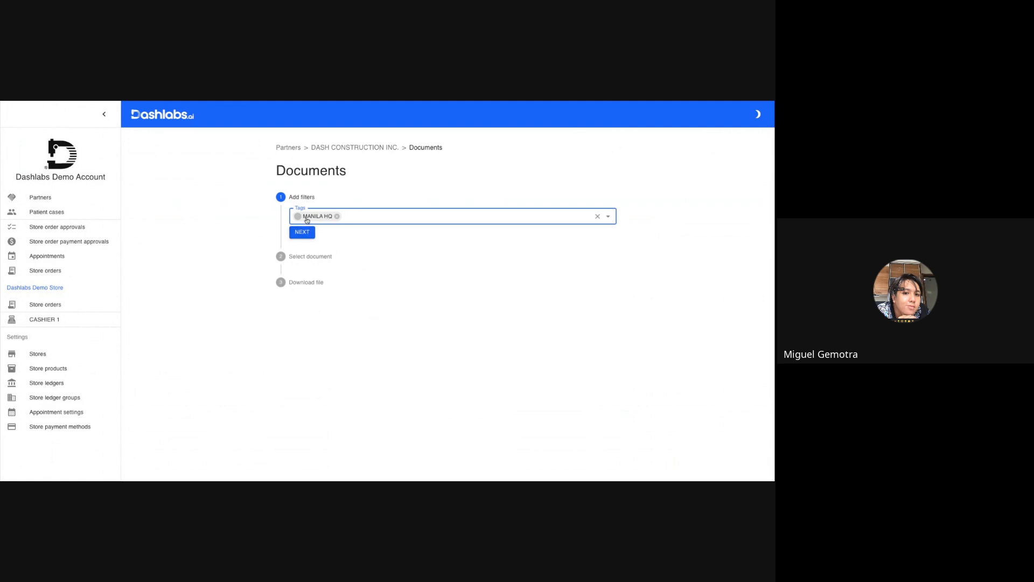
left_click(307, 233)
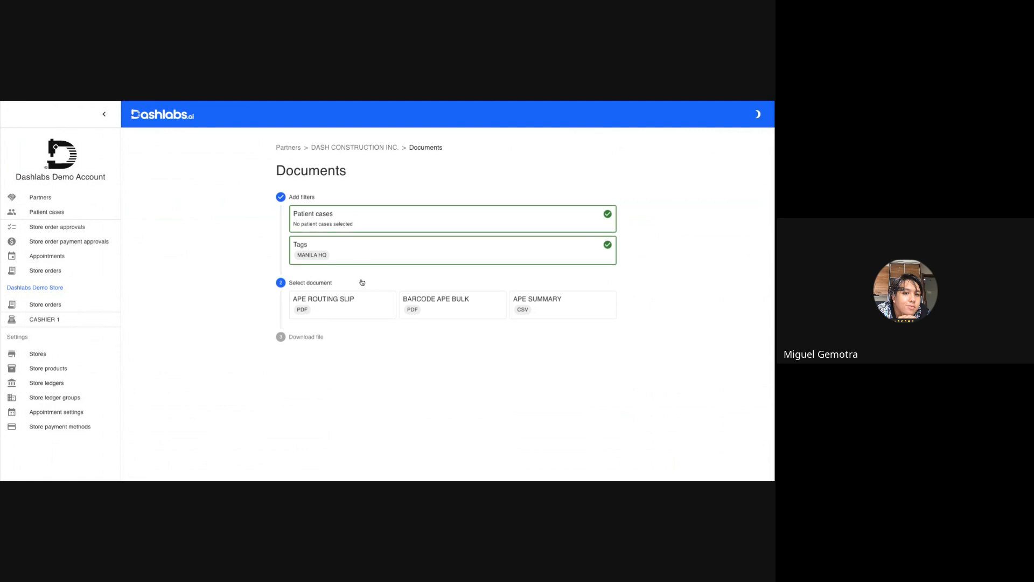
Generate the APE ROUTING SLIP PDF for the filtered patients and open the downloaded file.
left_click(333, 306)
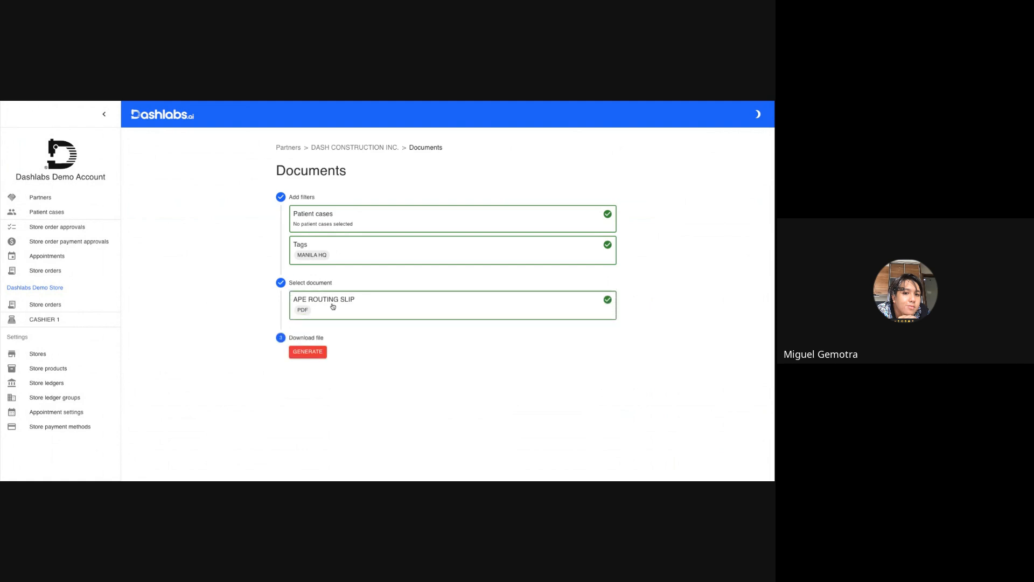
left_click(301, 353)
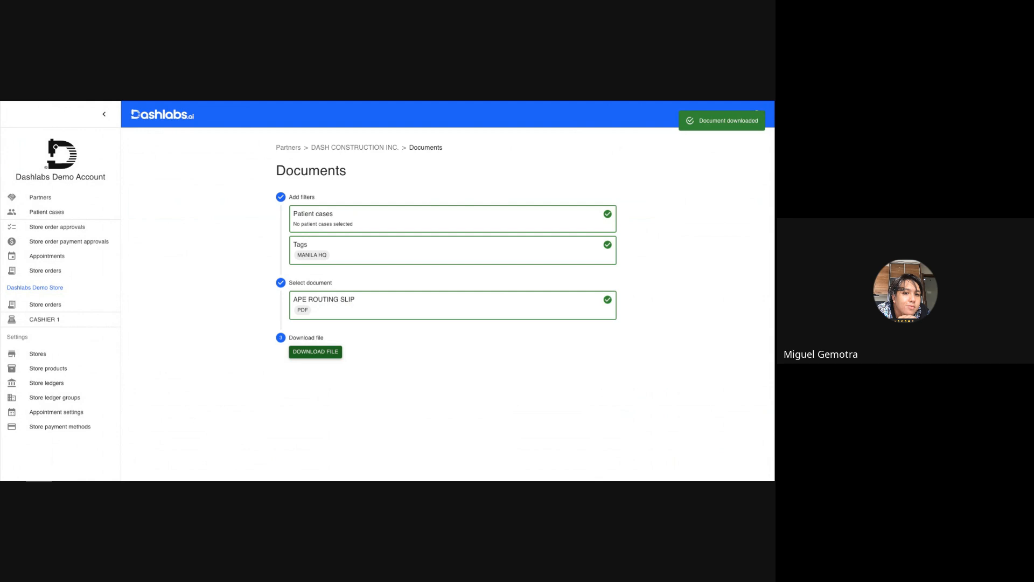
left_click(315, 352)
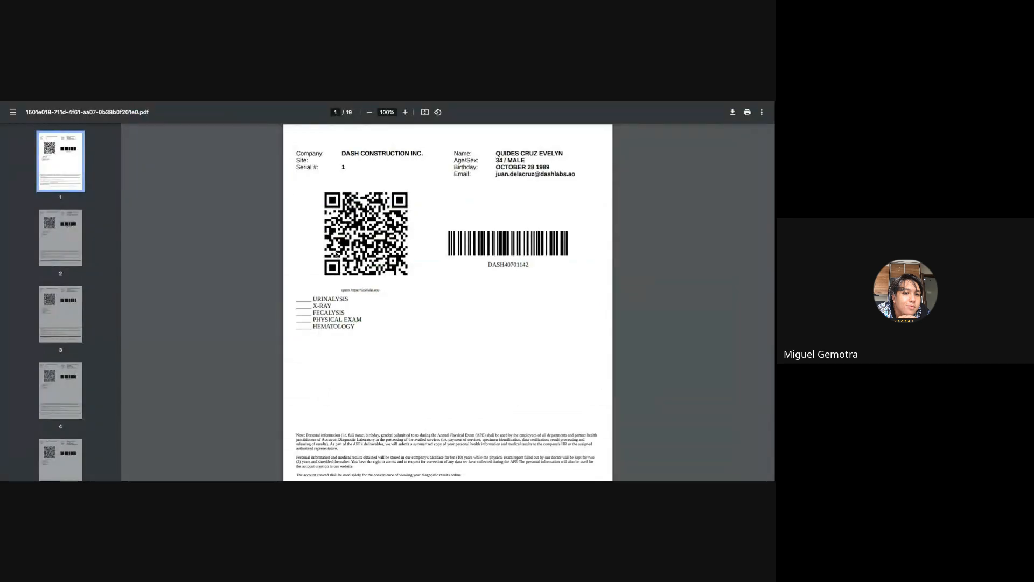
Review the patient details, QR code, barcode, service checklist and consent section on the routing slips, and close the PDF.
scroll(335, 254, "down", 2)
scroll(335, 254, "down", 10)
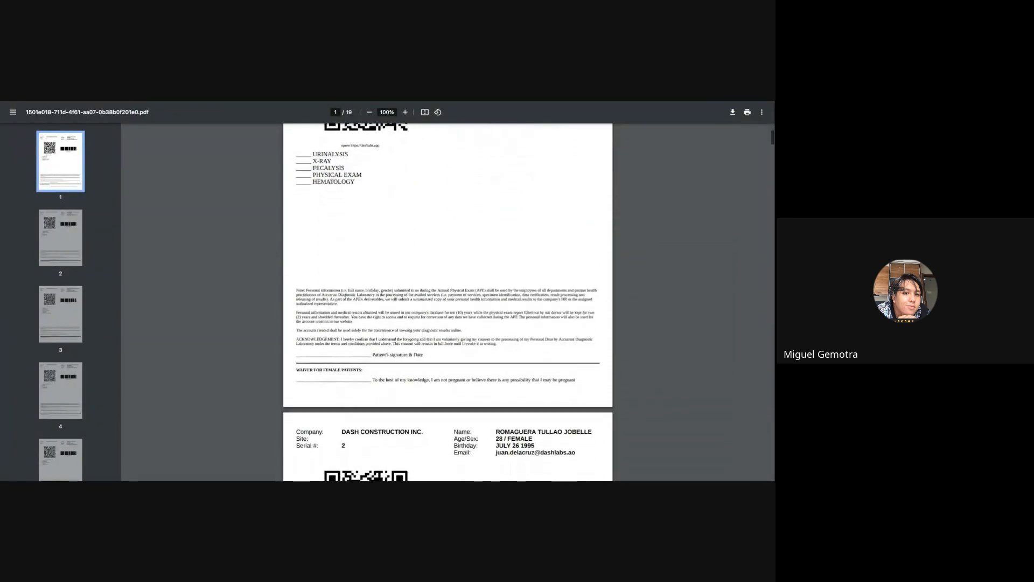
scroll(448, 302, "down", 20)
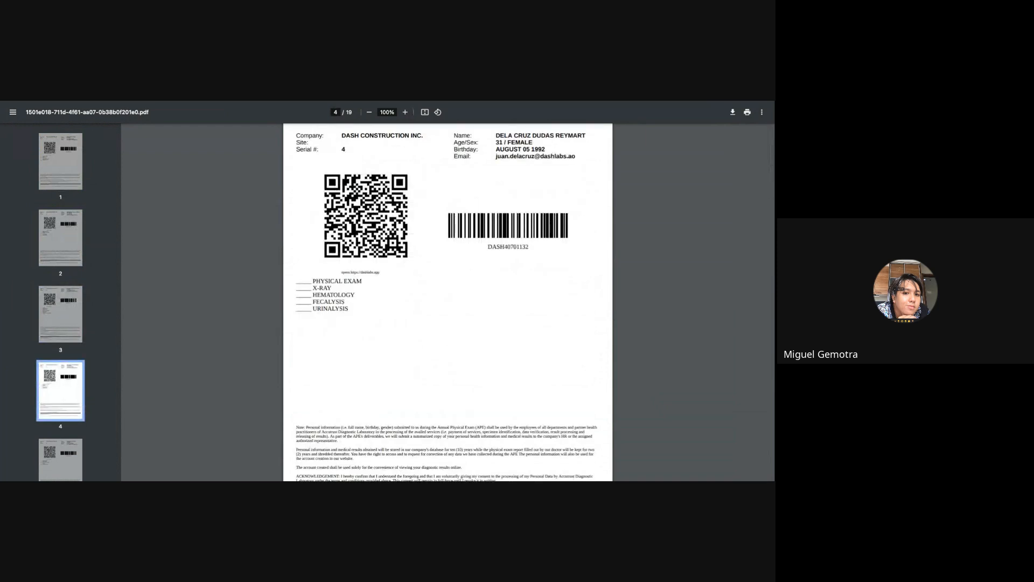
key("Home")
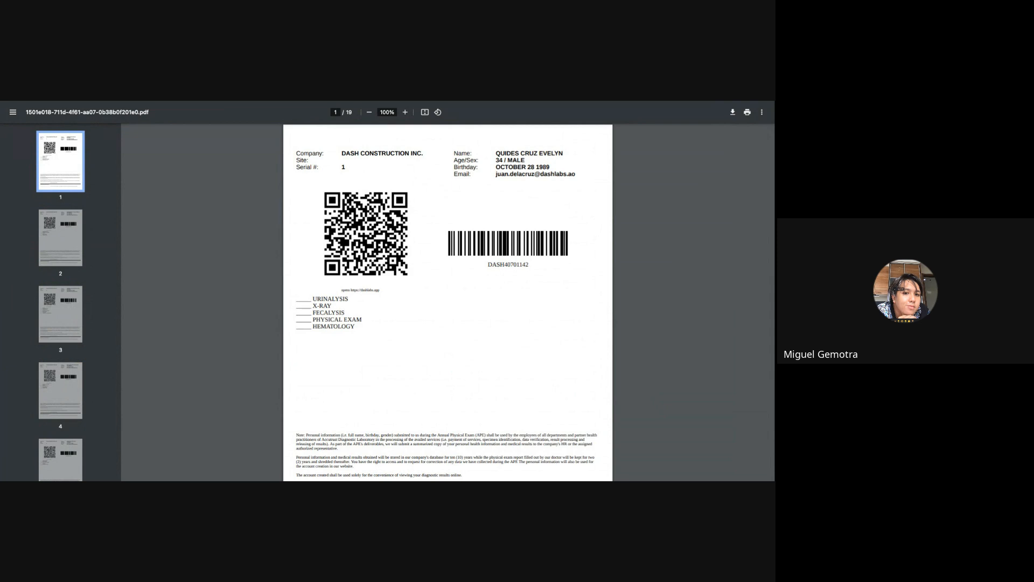
key("ctrl+w")
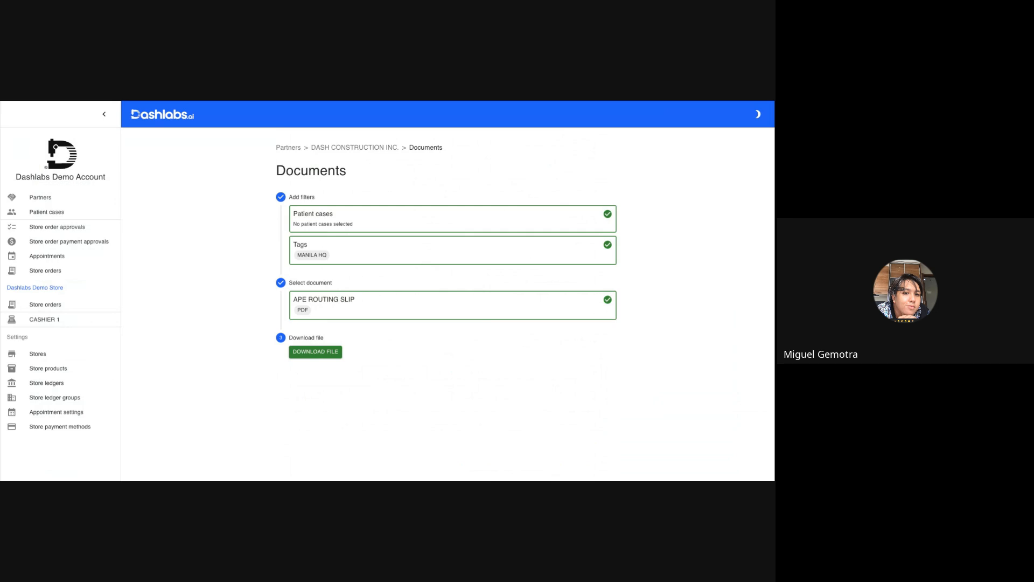
Reset the document form, filter by the MANILA HQ tag again and generate the BARCODE APE BULK PDF.
key("ctrl+r")
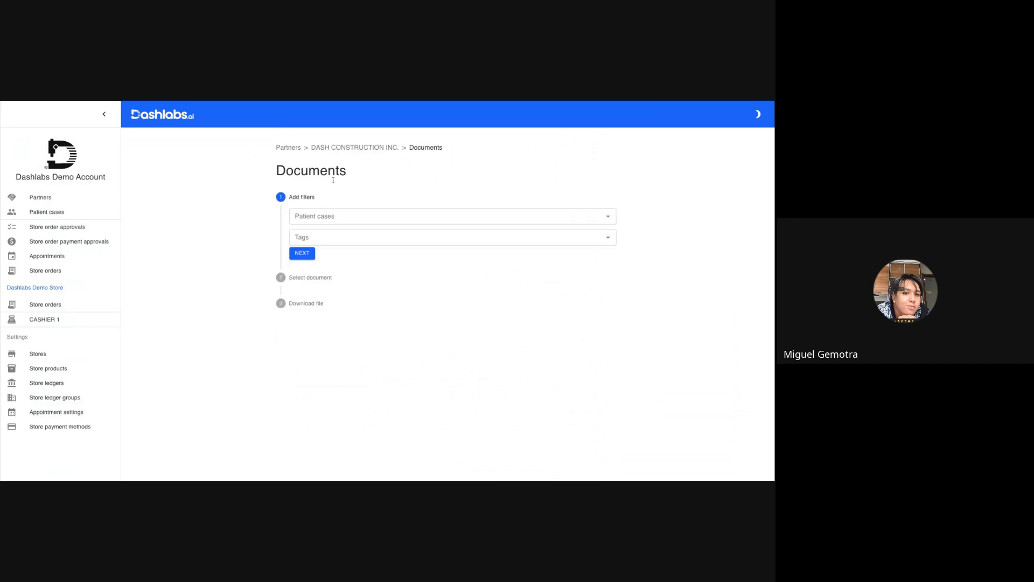
left_click(302, 240)
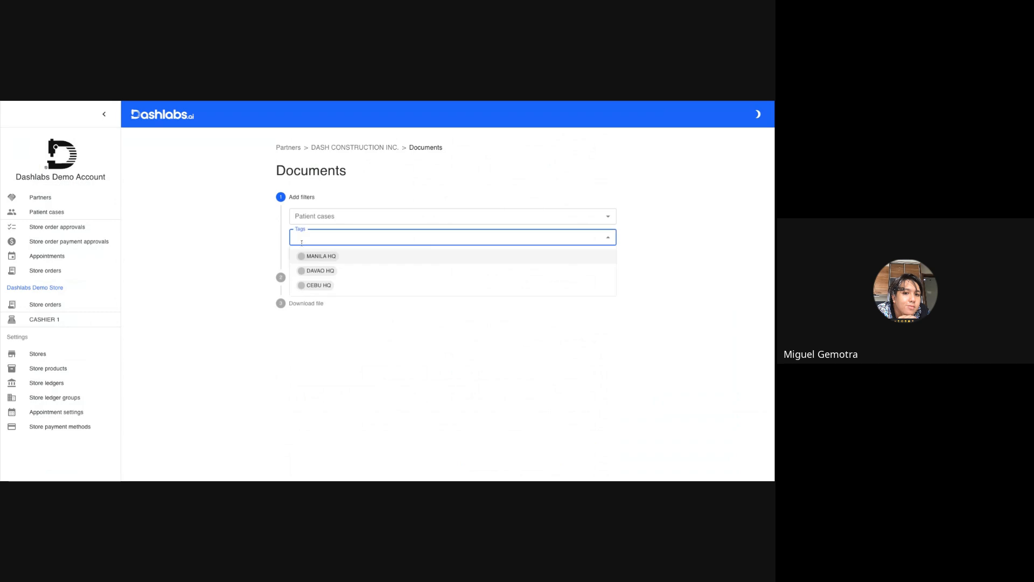
left_click(308, 255)
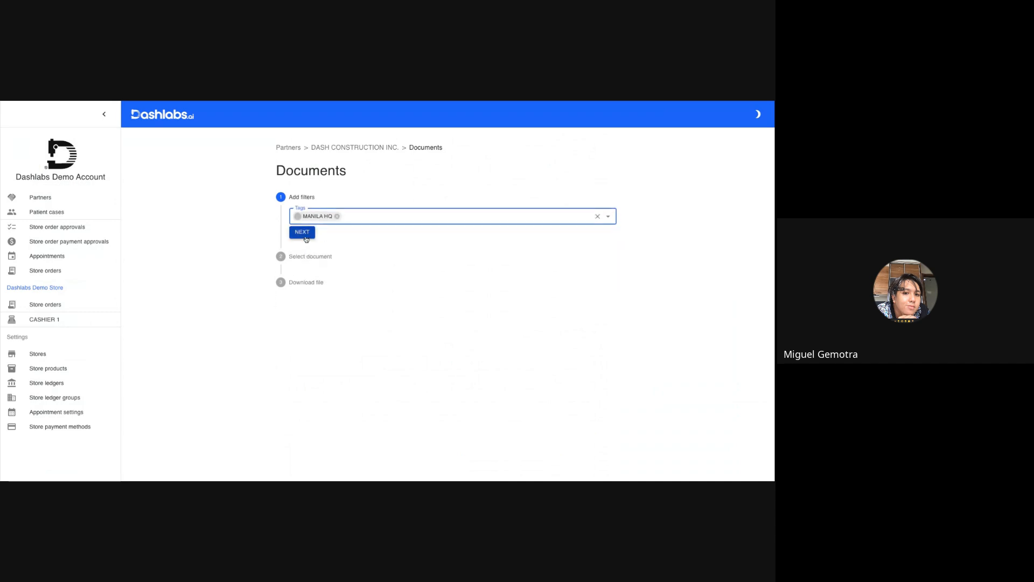
left_click(302, 233)
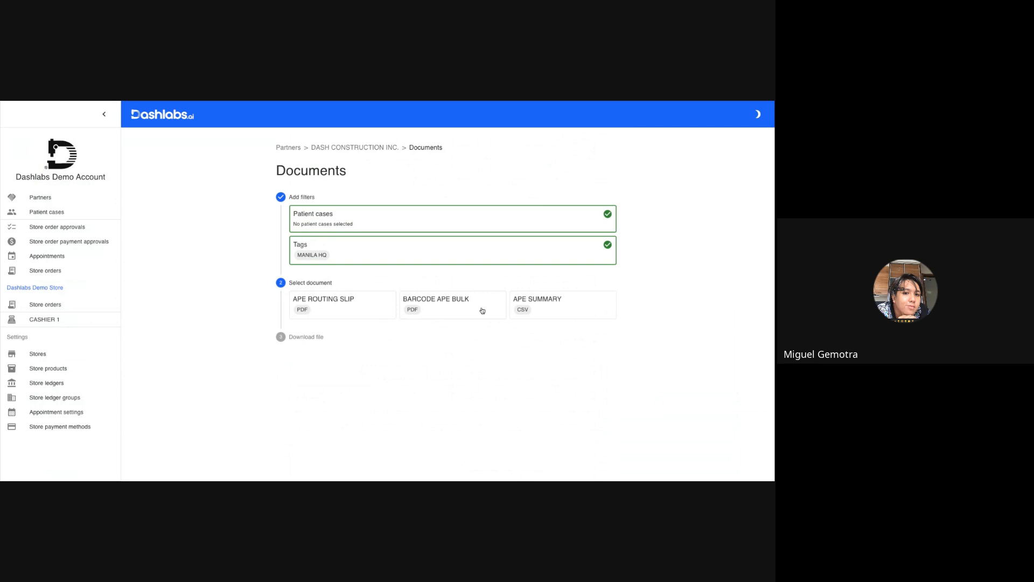
left_click(449, 300)
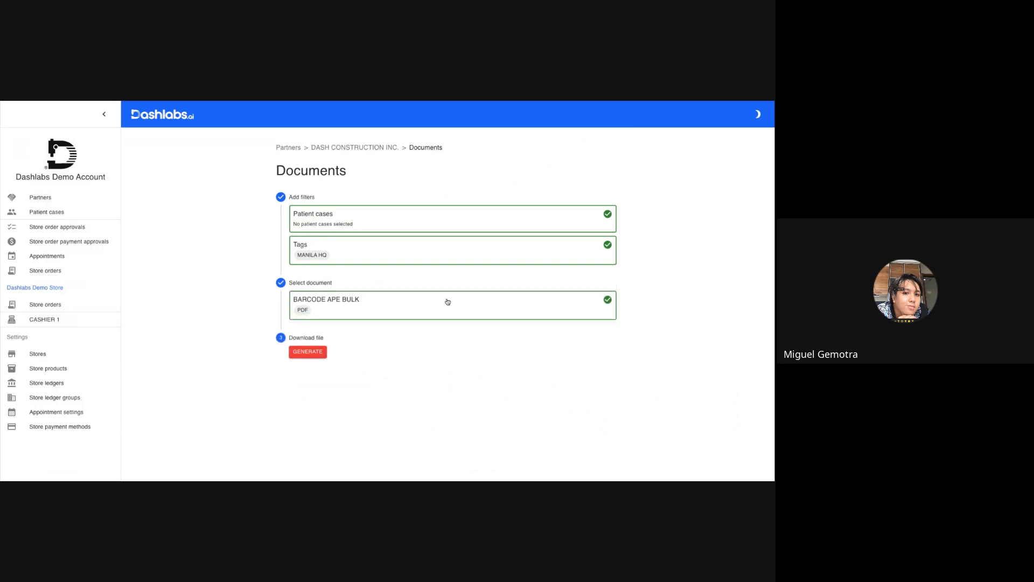
left_click(316, 357)
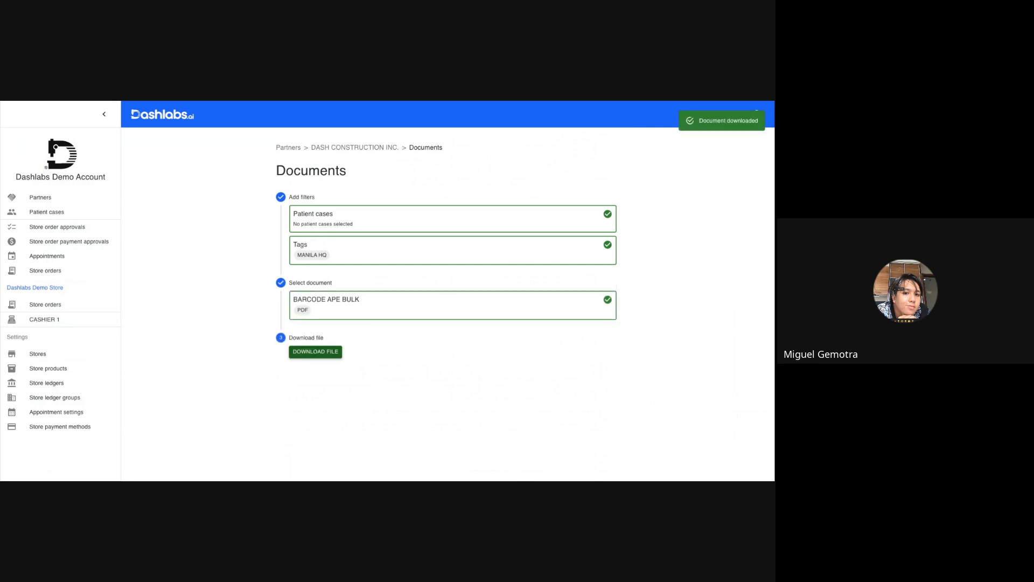
Open the downloaded BARCODE APE BULK PDF and review the patient details and test names on the barcode labels.
left_click(316, 352)
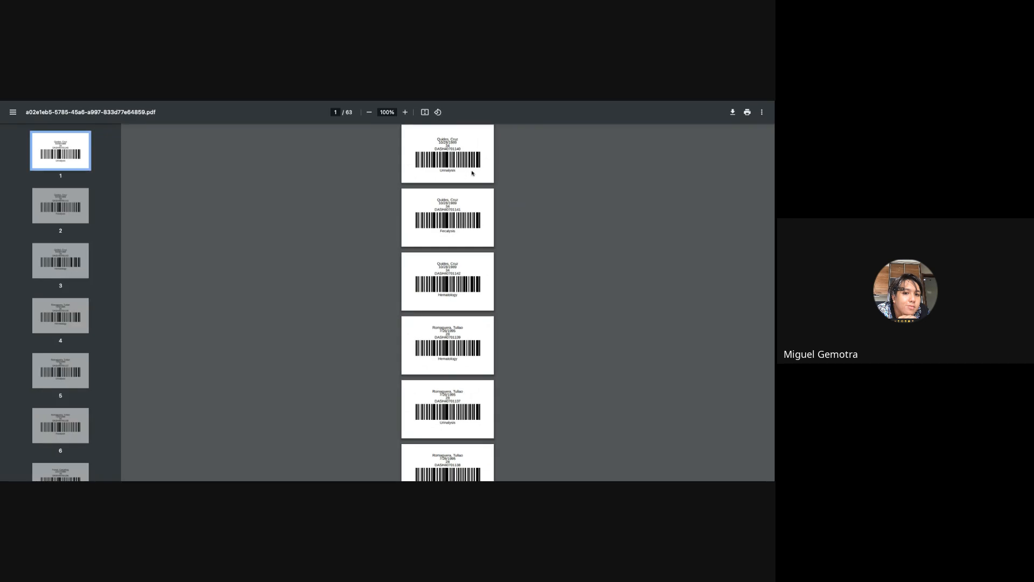
scroll(472, 174, "down", 4)
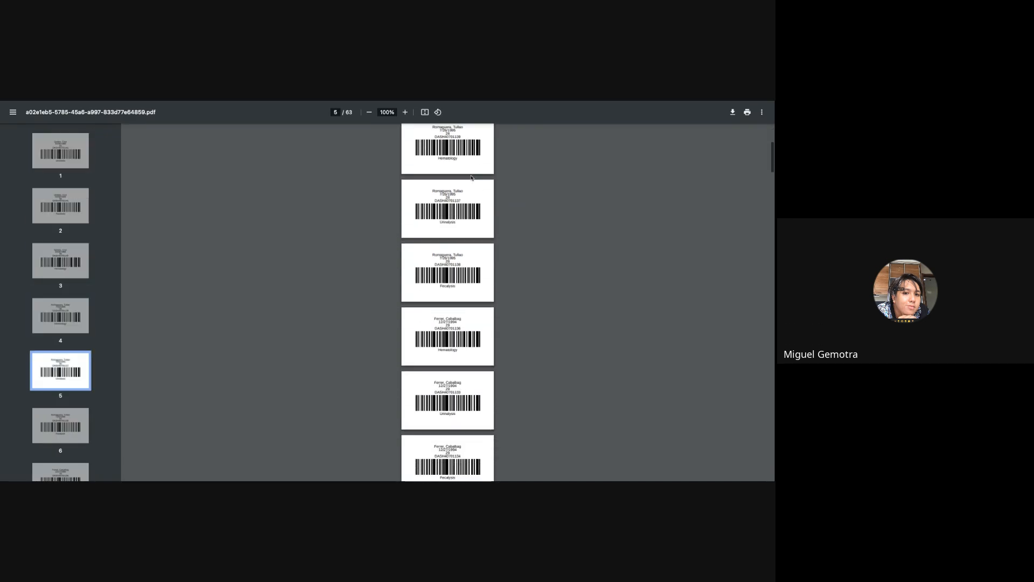
scroll(472, 176, "down", 1)
scroll(452, 322, "down", 20)
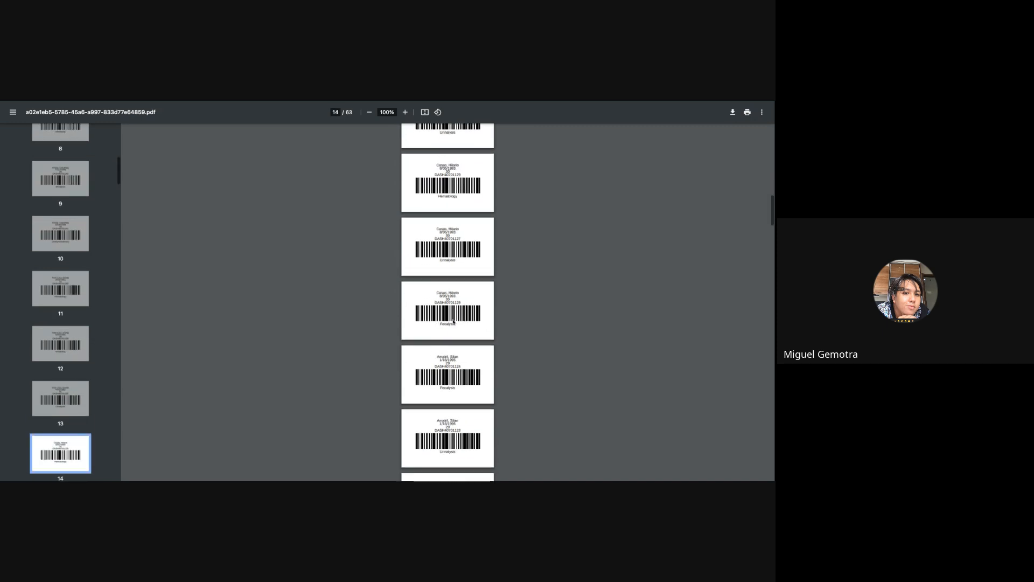
scroll(447, 302, "down", 1)
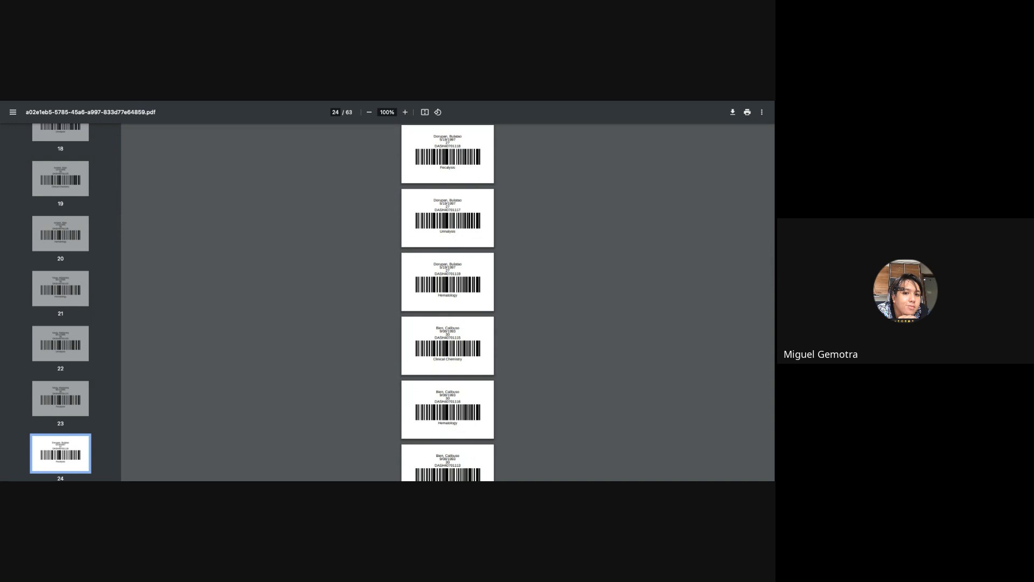
key("ctrl+Tab")
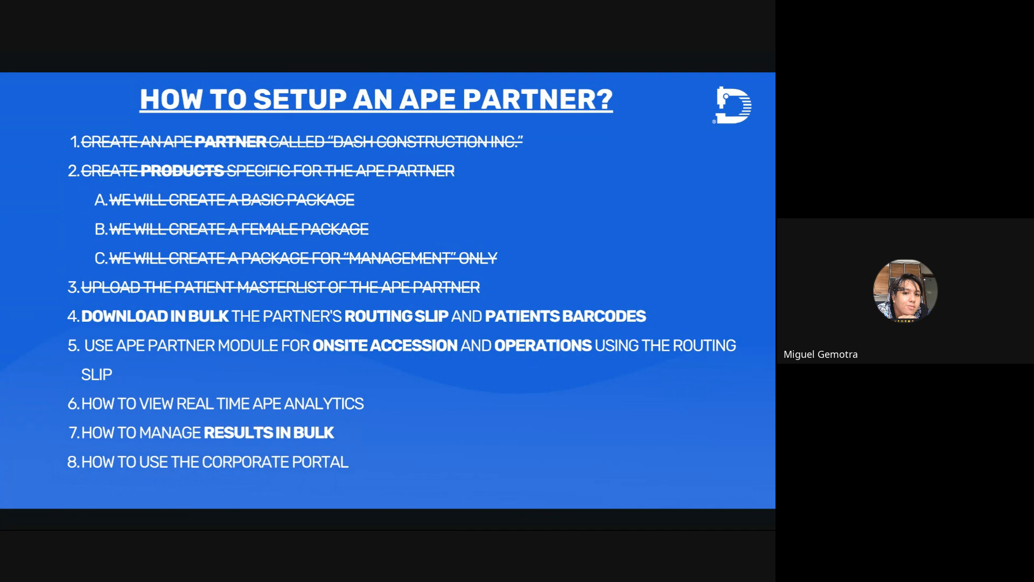
key("Right")
key("alt+Tab")
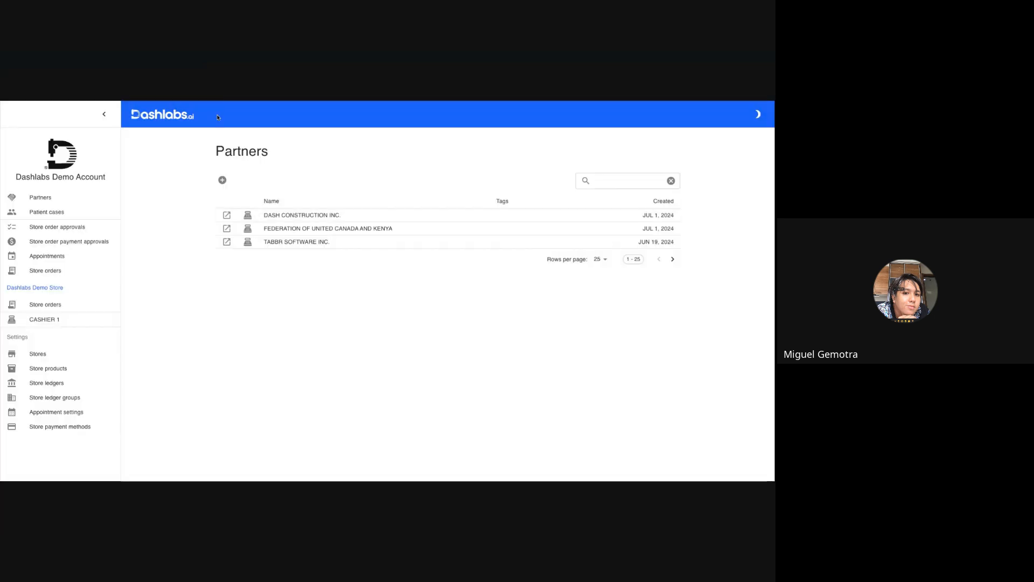
Start an accession for DASH CONSTRUCTION INC. covering Urinalysis and Fecalysis.
left_click(227, 216)
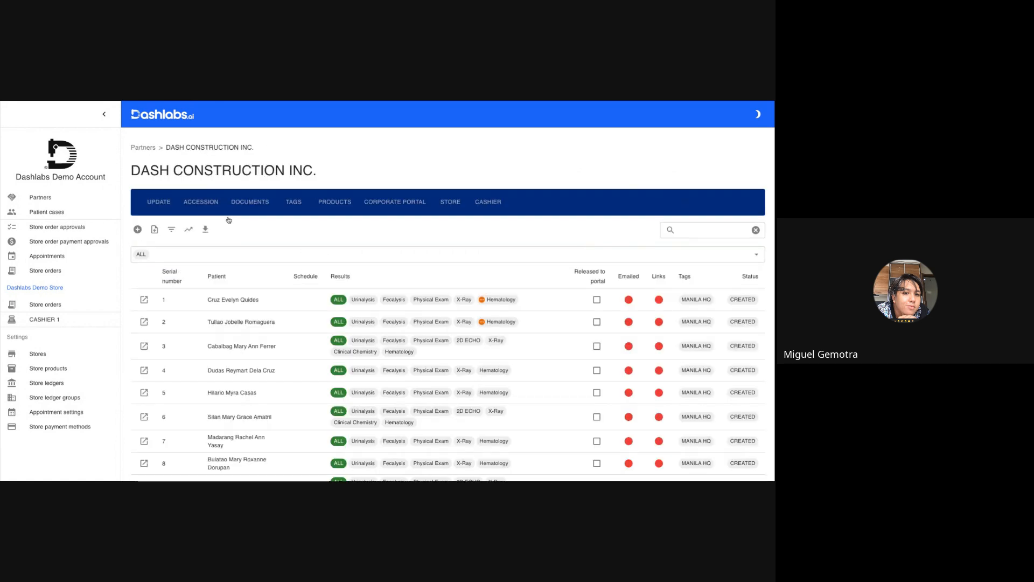
left_click(205, 204)
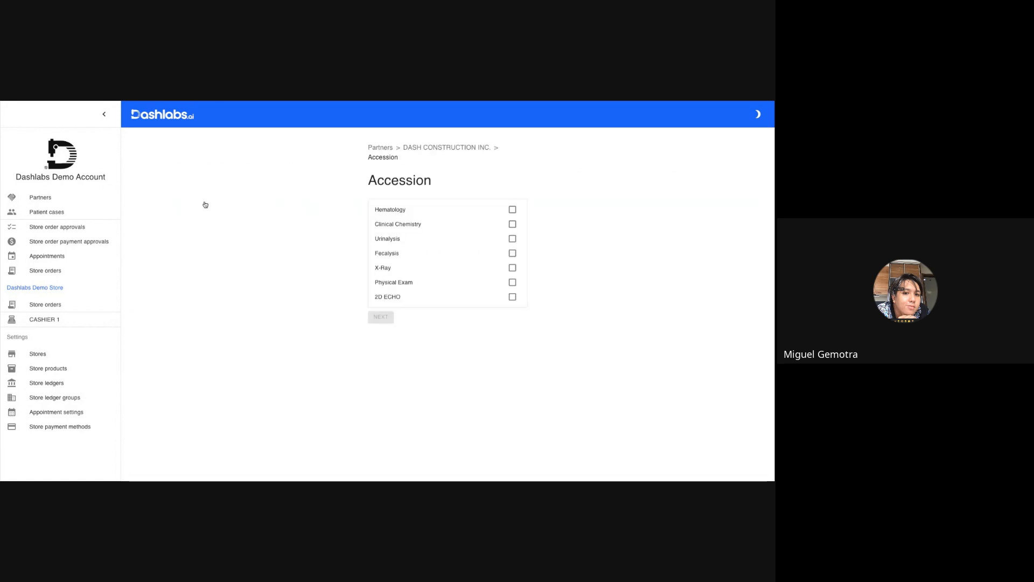
left_click(514, 240)
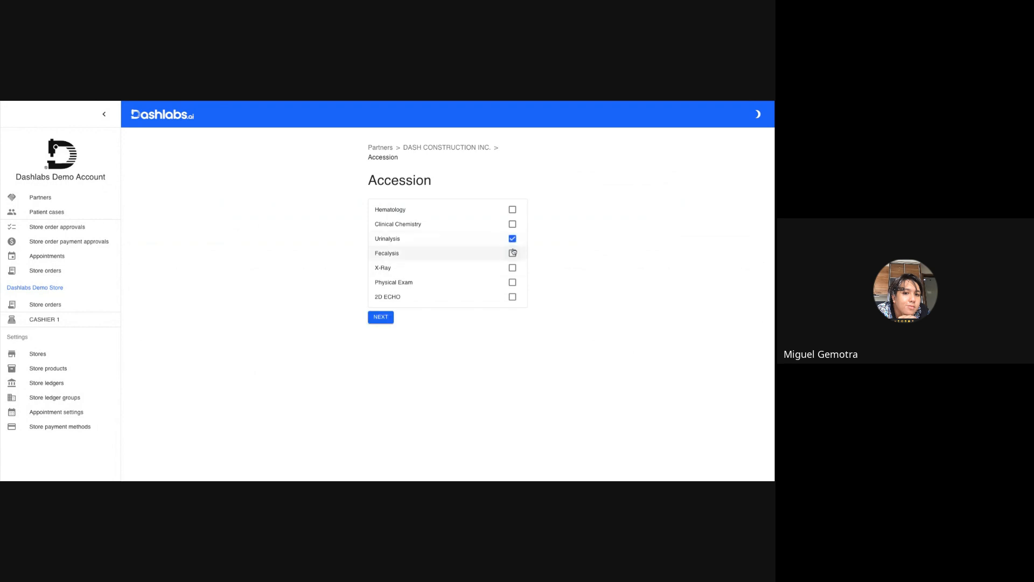
left_click(513, 252)
left_click(380, 316)
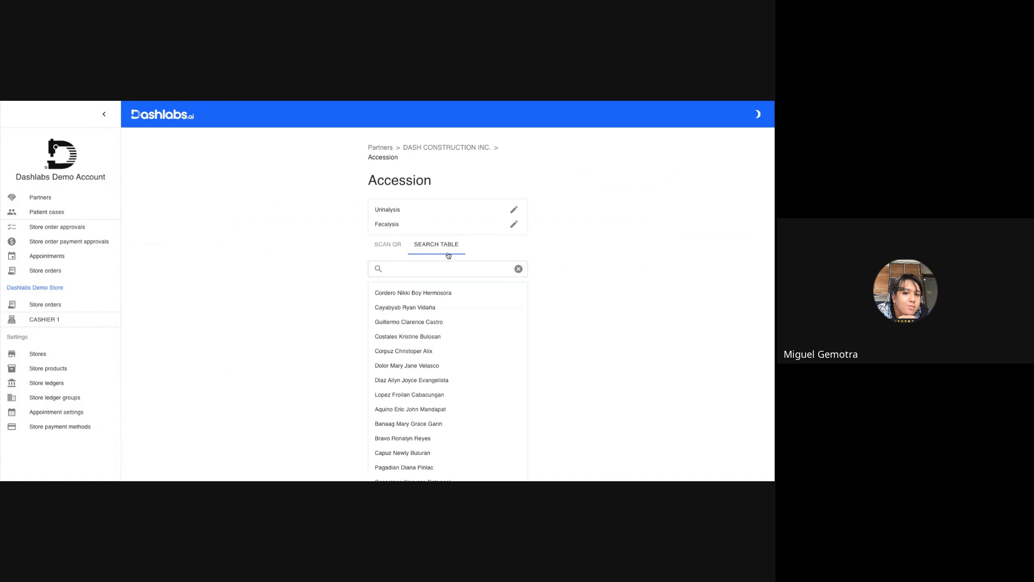
Find a patient by surname in the accession search table and record the collection of their Urinalysis and Fecalysis specimens.
left_click(436, 266)
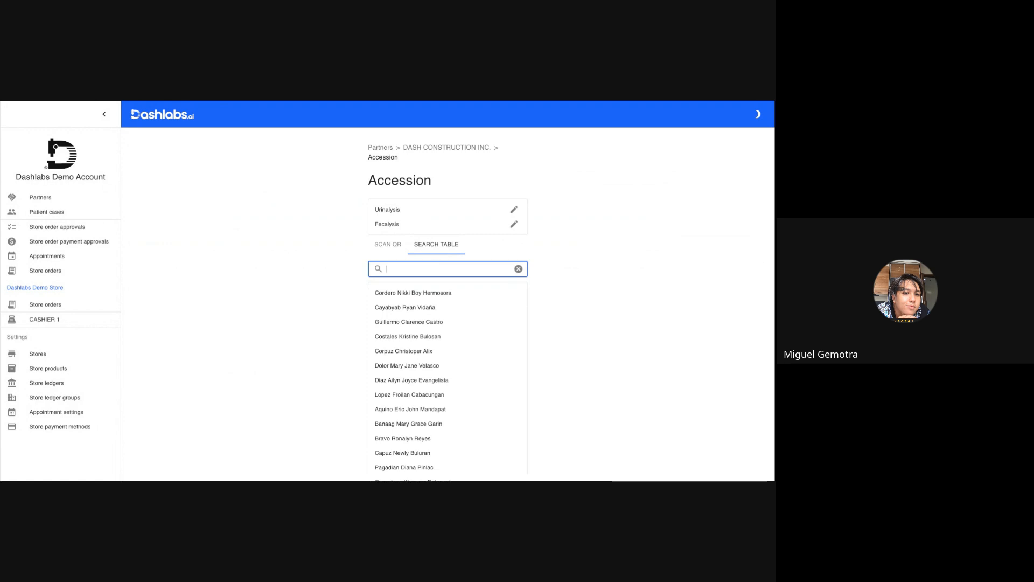
type("GARIN")
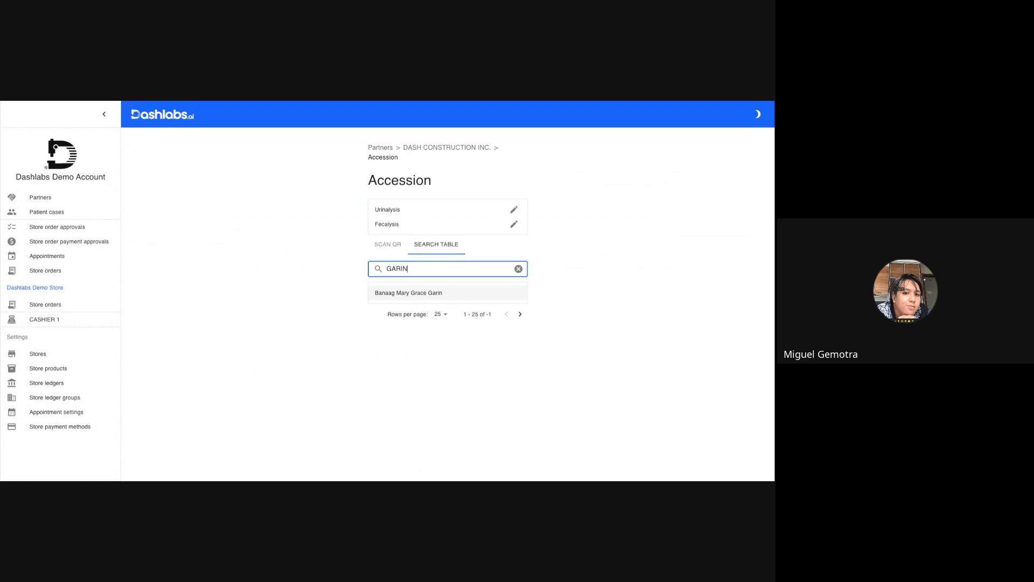
left_click(420, 293)
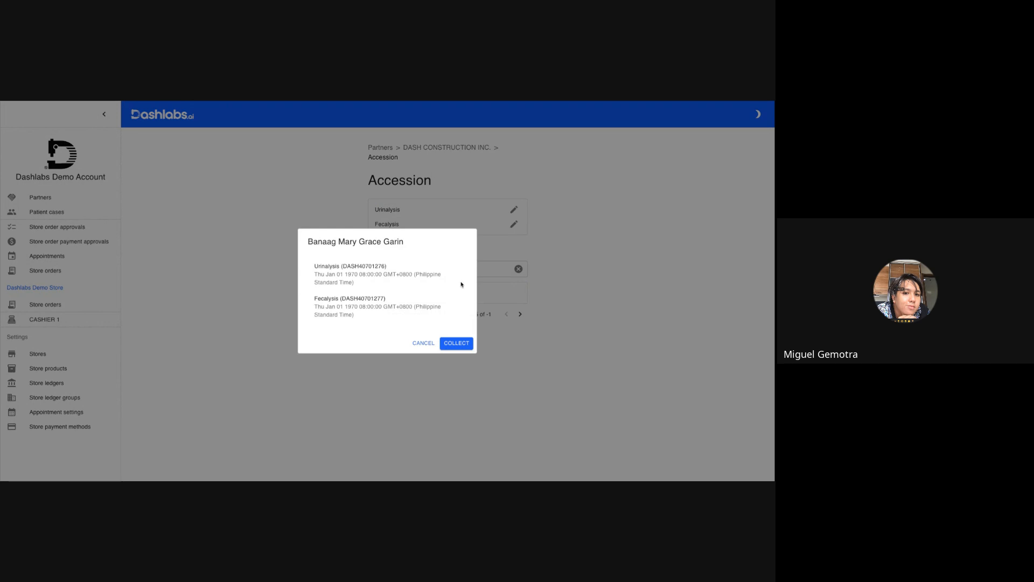
left_click(454, 344)
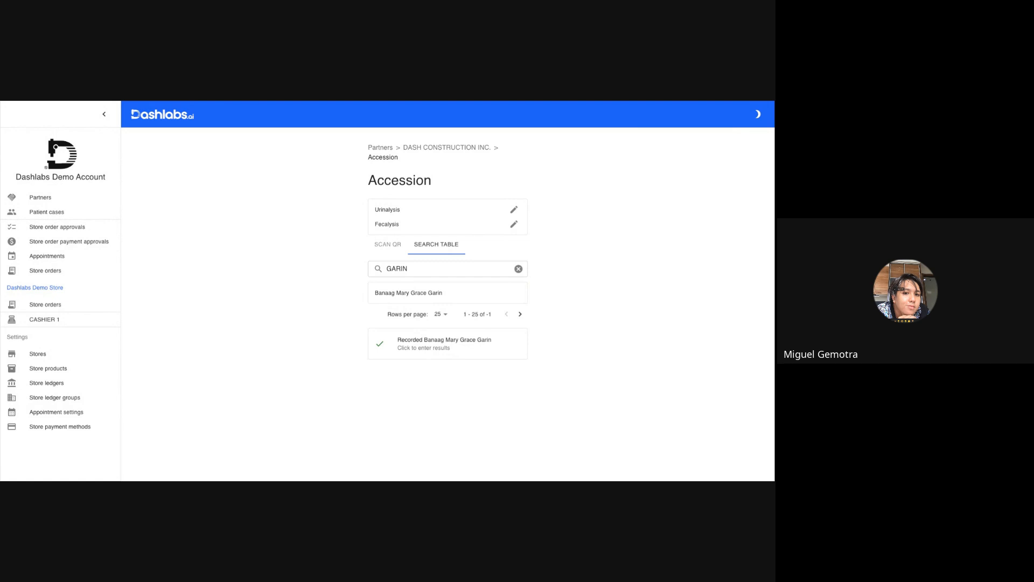
Record another patient's Urinalysis and Fecalysis accession by scanning the QR code with the camera, and check the recorded entry.
left_click(387, 245)
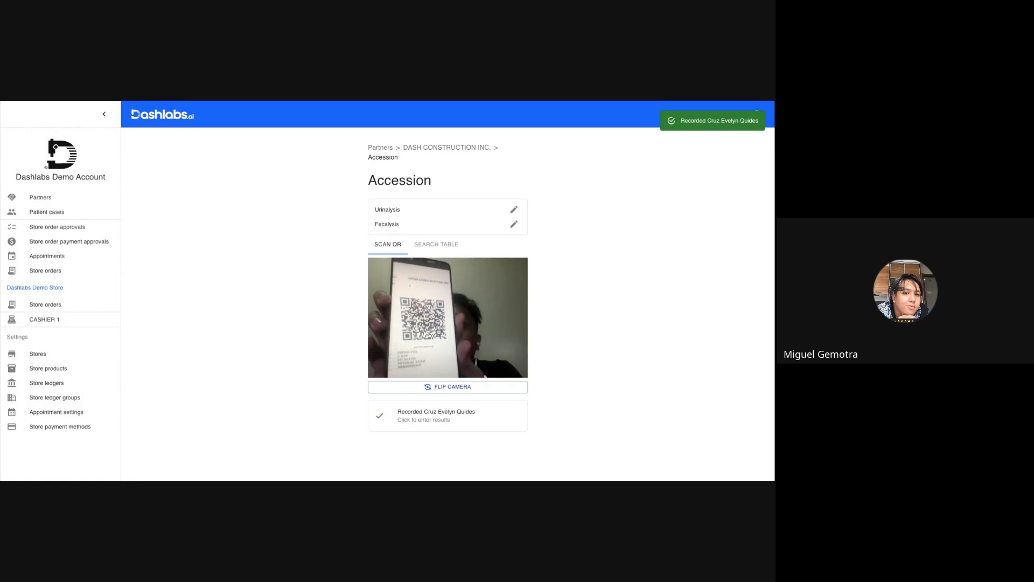
scroll(487, 327, "up", 5)
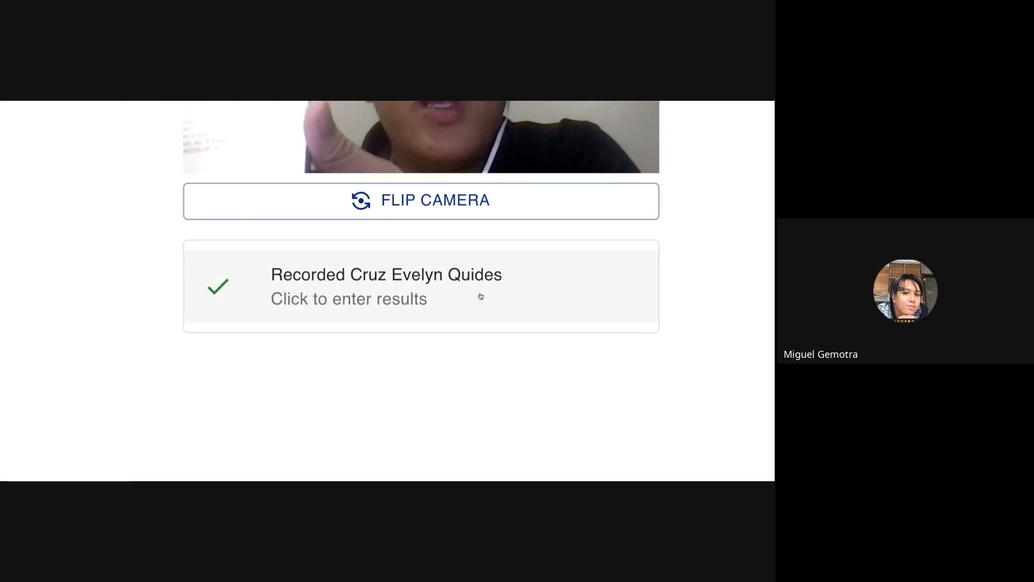
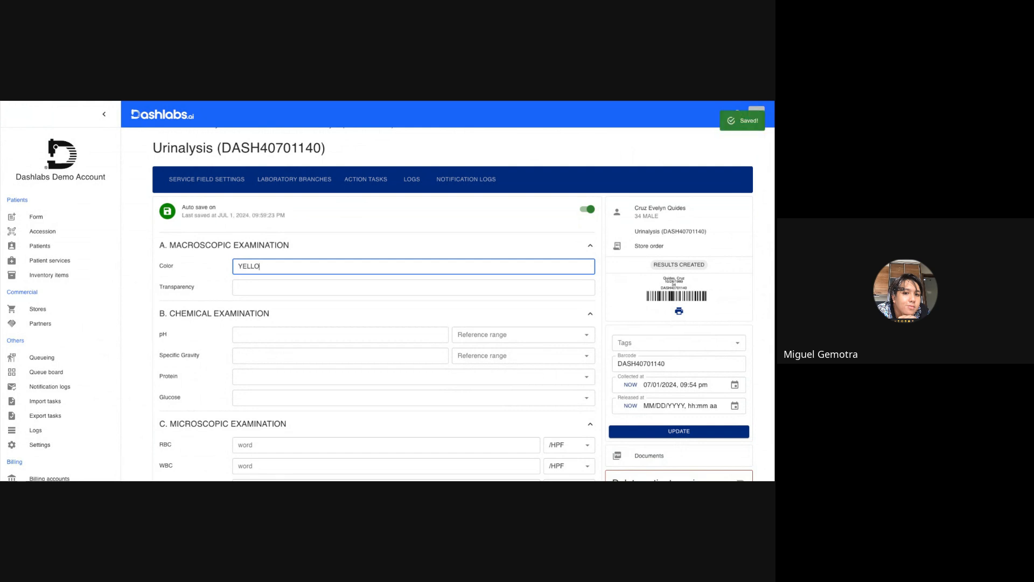
Fill in the Urinalysis result with transparency TURID, pH 12 and specific gravity 23, and save and lock it.
left_click(259, 291)
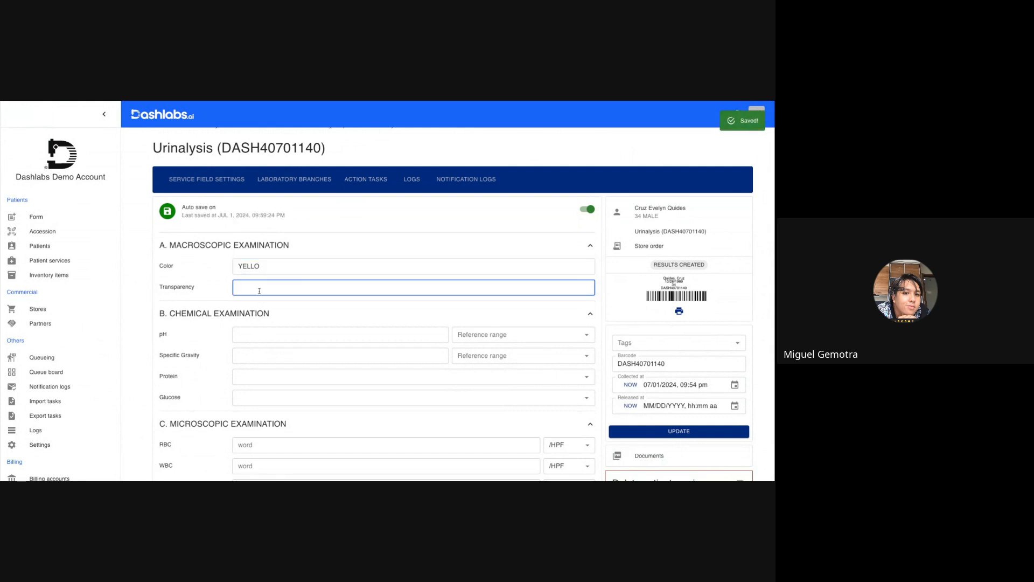
type("TURID")
scroll(267, 335, "down", 1)
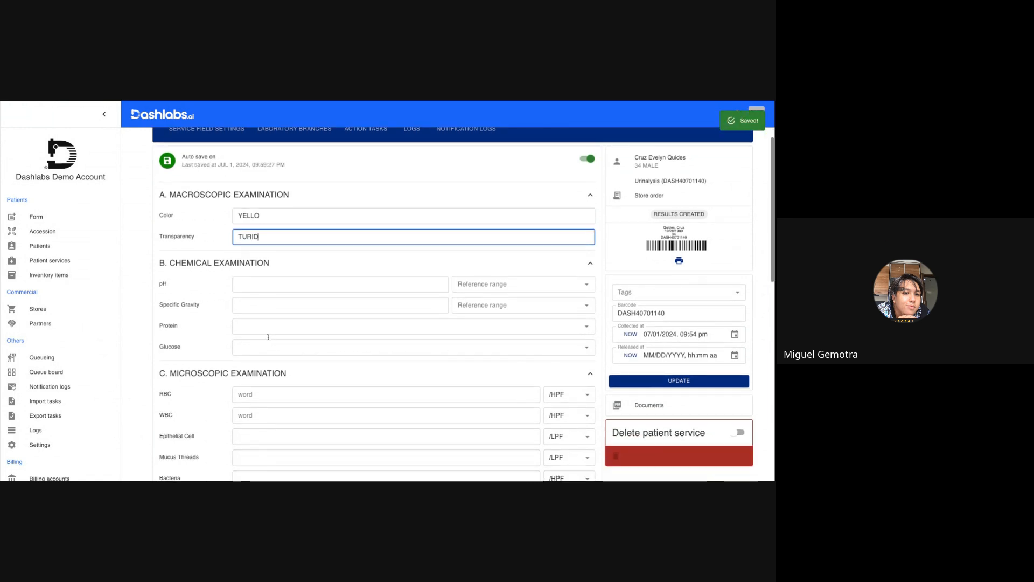
left_click(267, 285)
type("12")
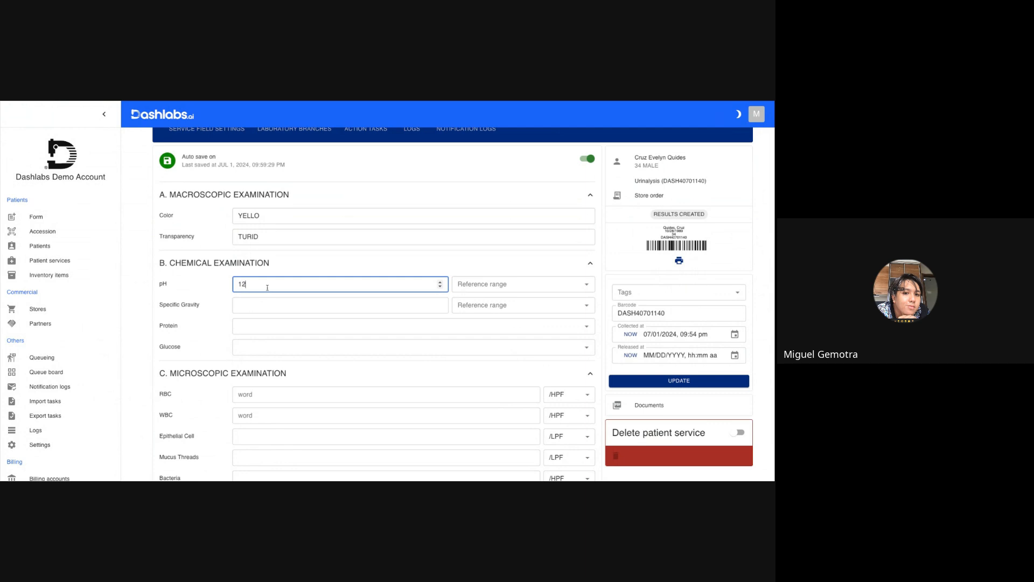
left_click(248, 306)
type("12")
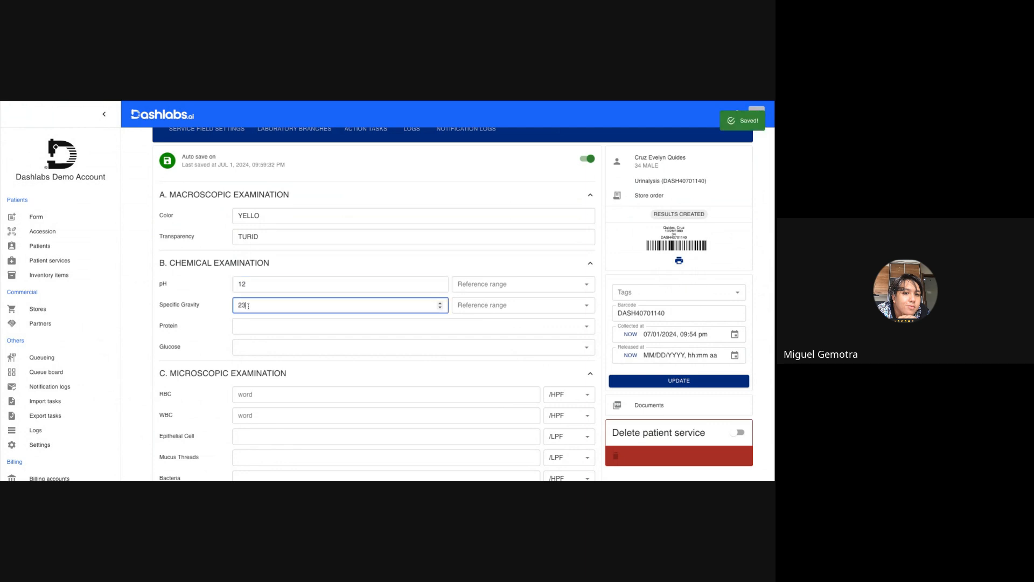
scroll(248, 306, "down", 5)
scroll(248, 306, "down", 5)
left_click(198, 452)
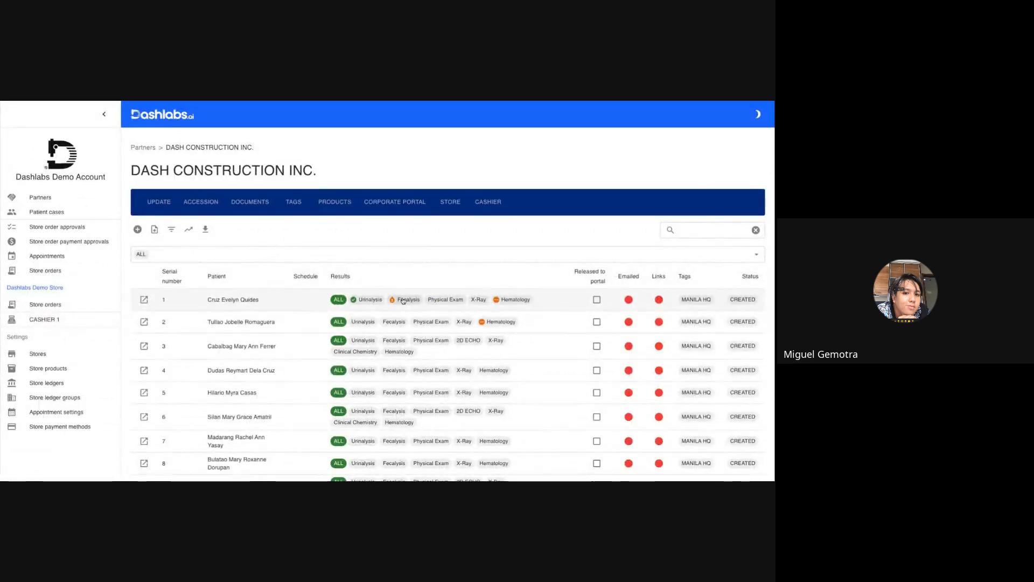
Enter BROWN as the color in the first patient's Fecalysis result, save and lock it, and close the record.
left_click(403, 300)
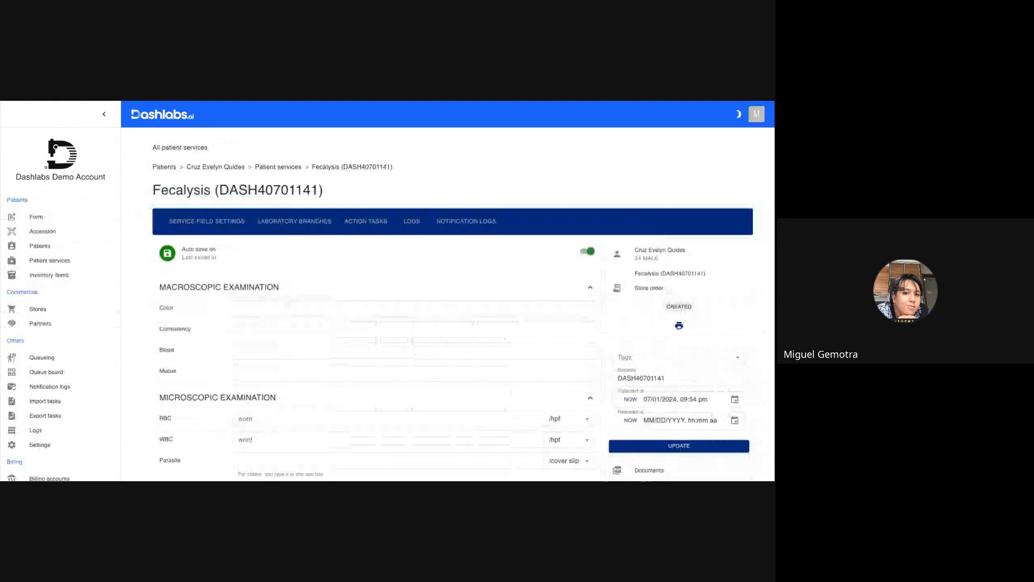
left_click(271, 307)
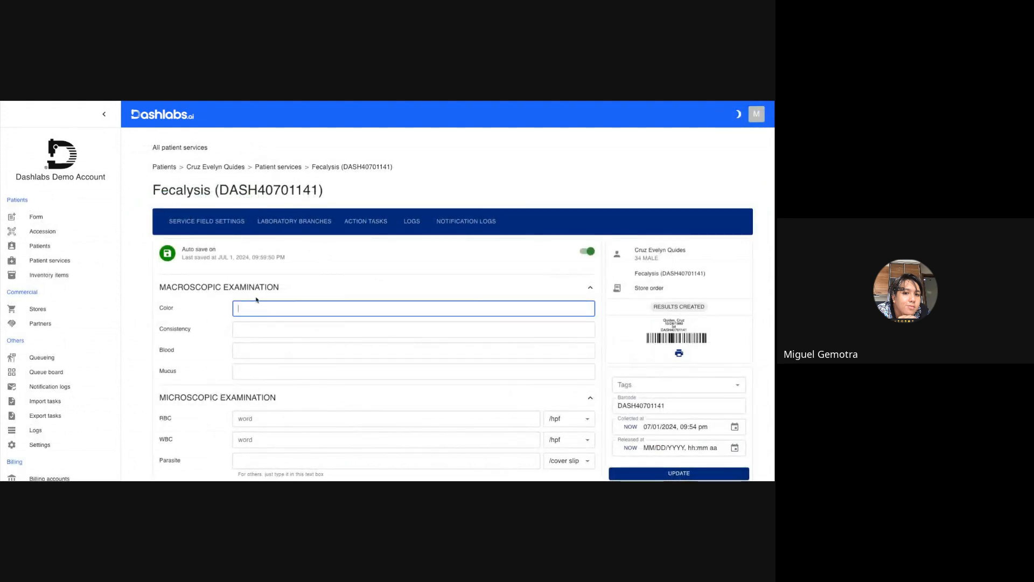
type("Brown")
key("Tab")
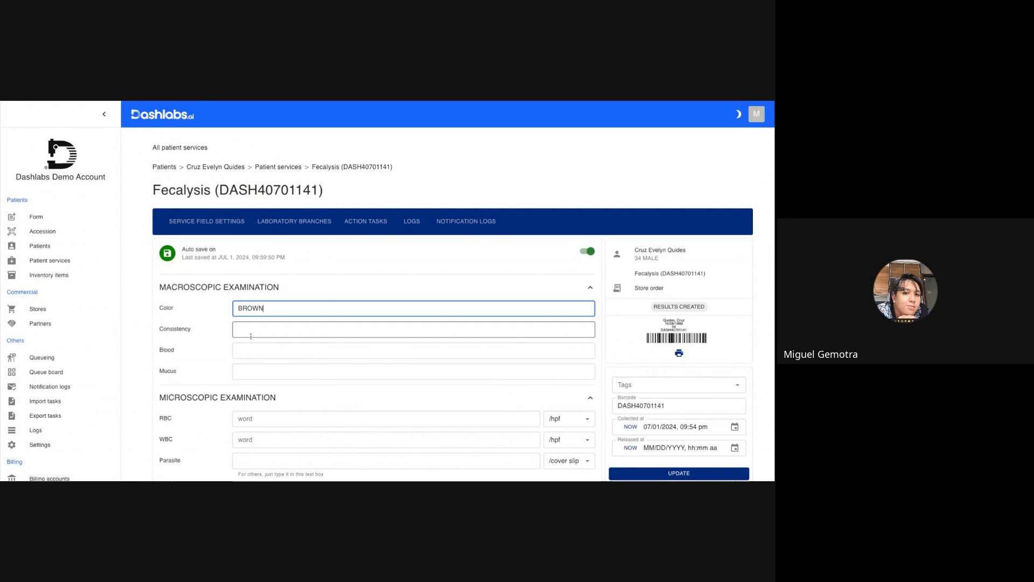
scroll(269, 377, "down", 6)
left_click(187, 442)
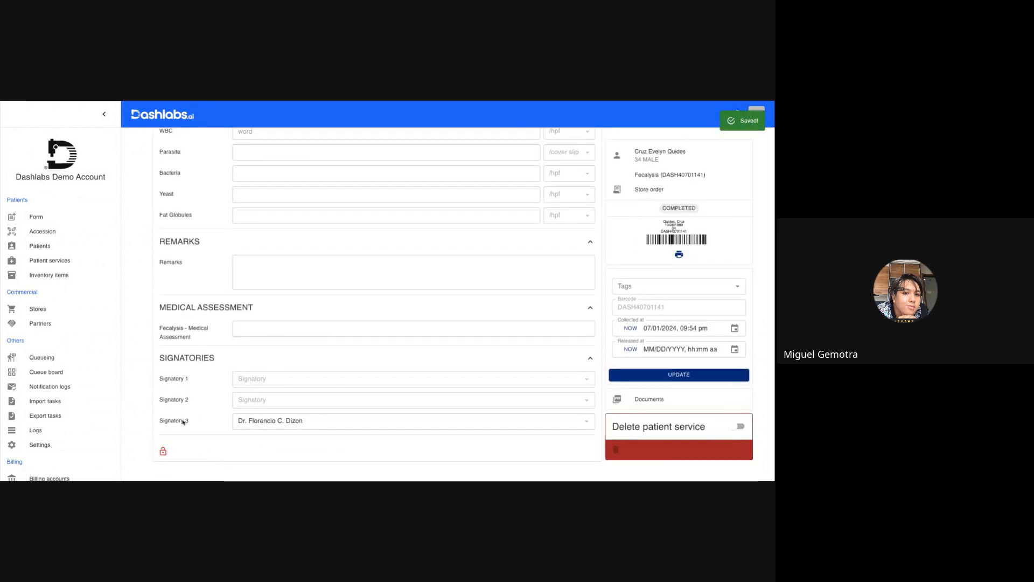
left_click(145, 101)
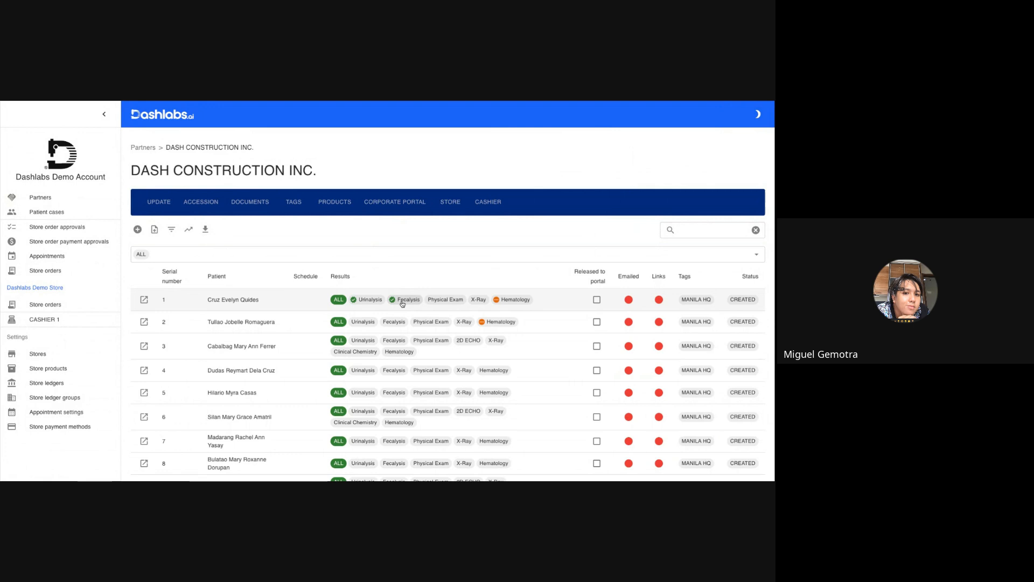
Fill the first patient's X-Ray result with the normal chest findings template and the impression NORMAL CHEST RADIOGRAPH.
left_click(484, 301)
left_click(245, 307)
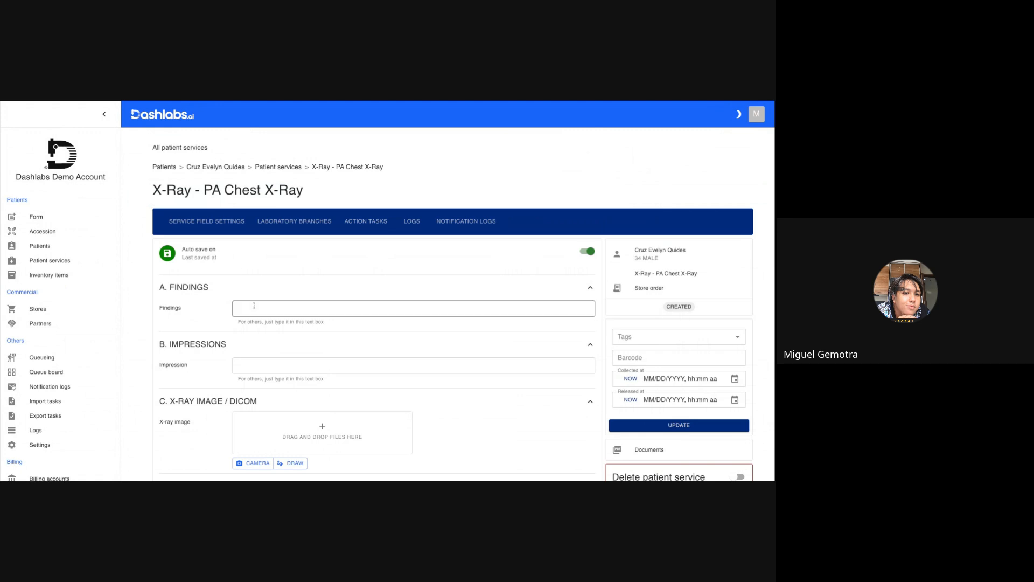
left_click(254, 330)
left_click(257, 429)
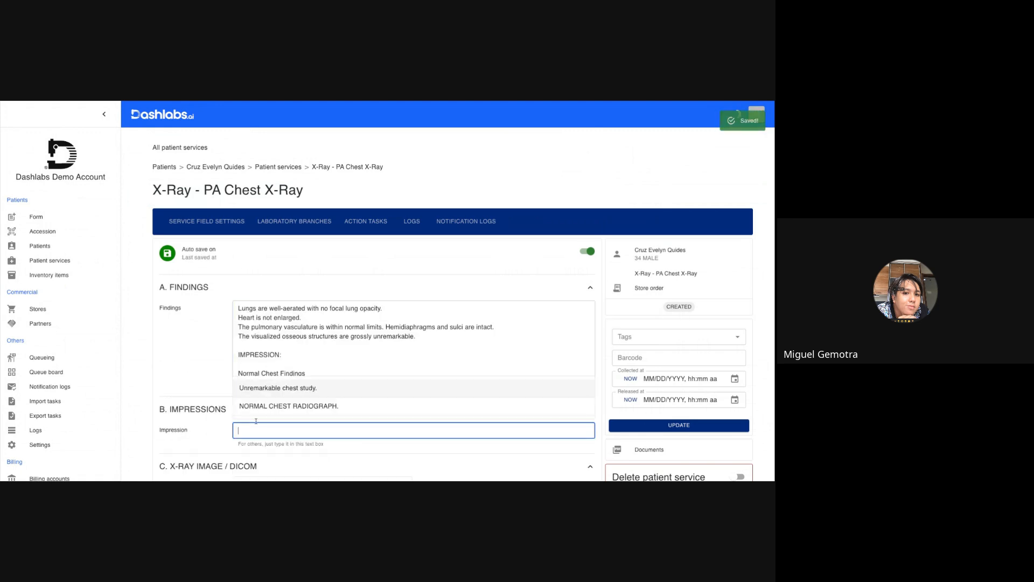
left_click(262, 406)
Set the X-Ray medical assessment to NORMAL, save and lock the result, and close the record.
scroll(260, 408, "down", 4)
left_click(269, 344)
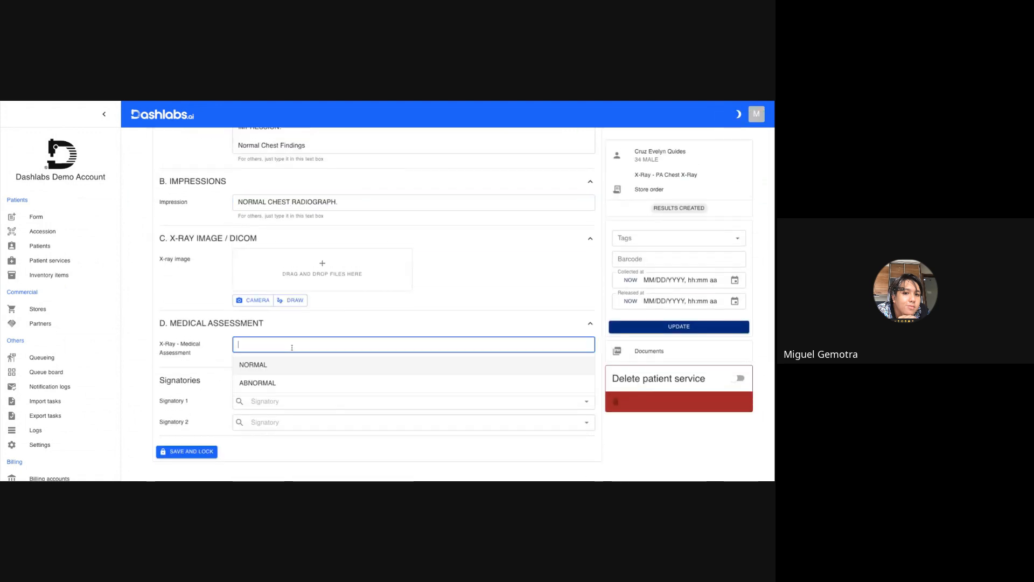
left_click(271, 373)
left_click(194, 451)
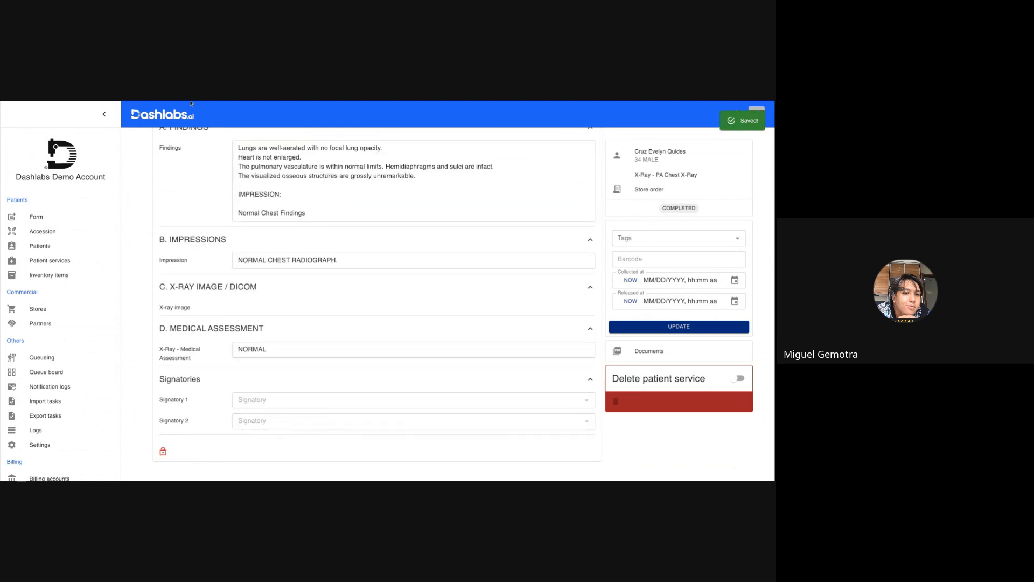
key("super+w")
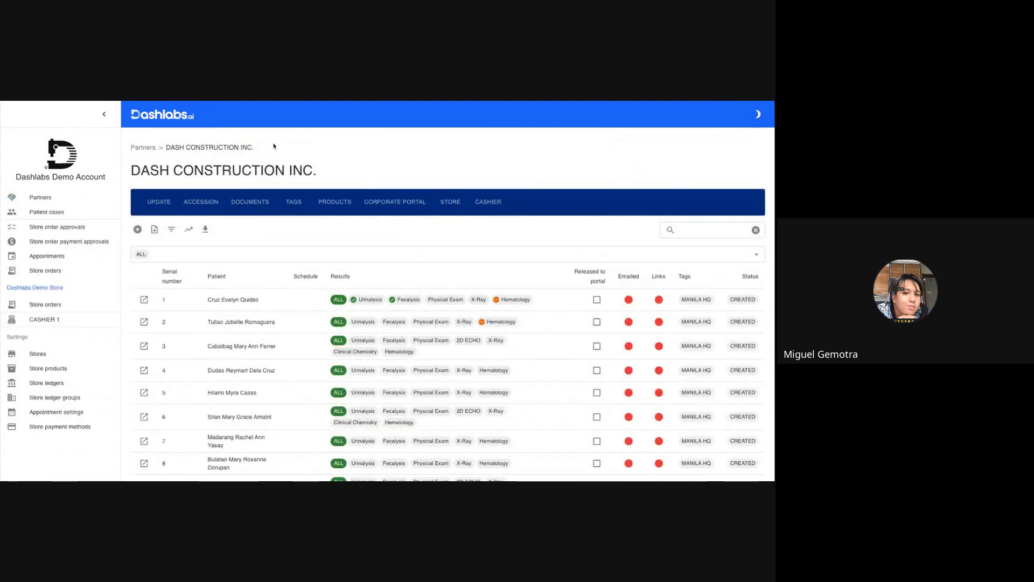
Enter hemoglobin 123 and hematocrit 12 in the first patient's Hematology Complete Blood Count result.
left_click(515, 299)
scroll(300, 196, "down", 3)
left_click(289, 174)
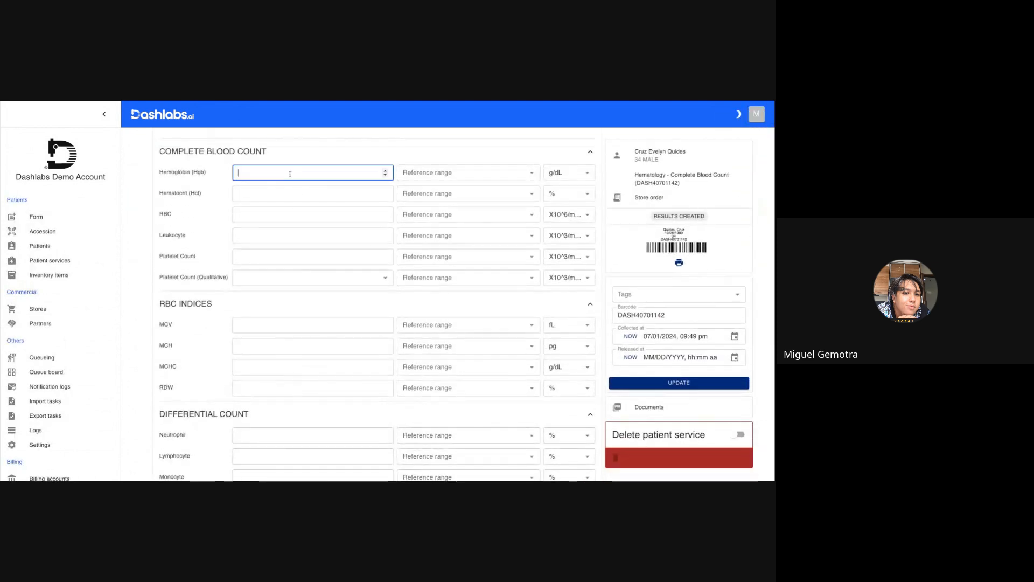
type("123")
key("Tab")
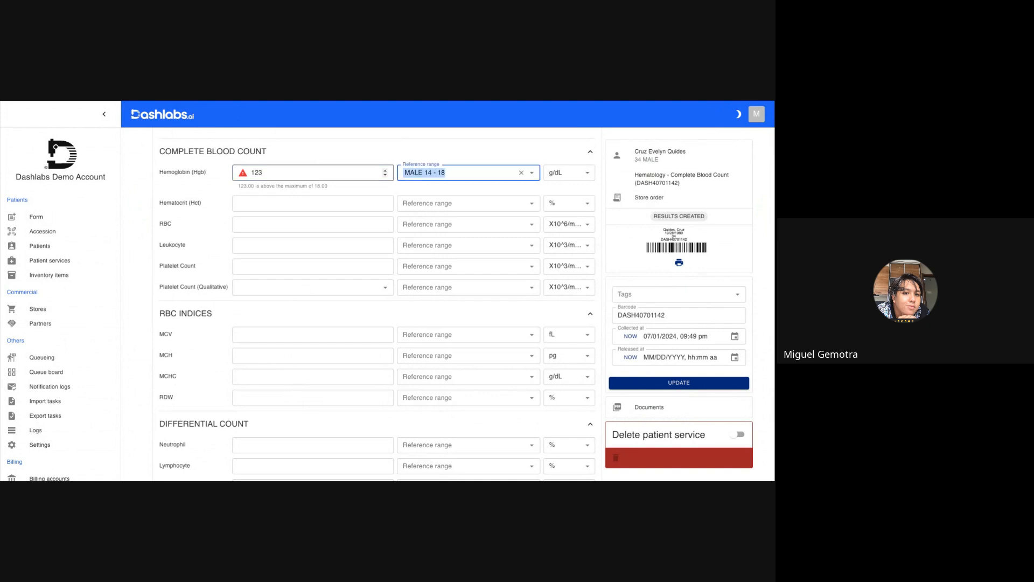
left_click(300, 196)
type("123")
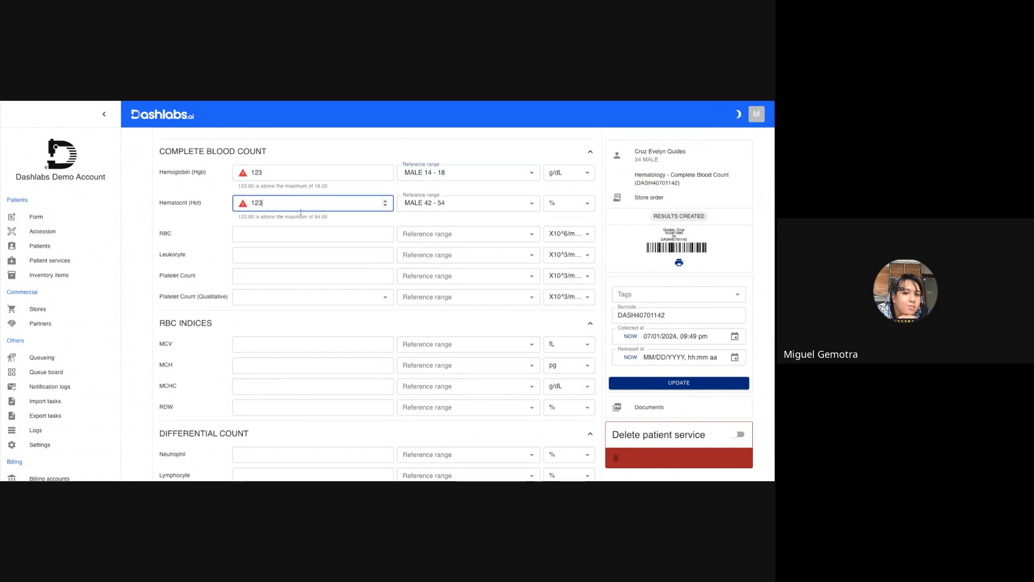
Set the Hematology medical assessment to NORMAL and save and lock the result.
scroll(298, 294, "down", 4)
scroll(298, 294, "down", 3)
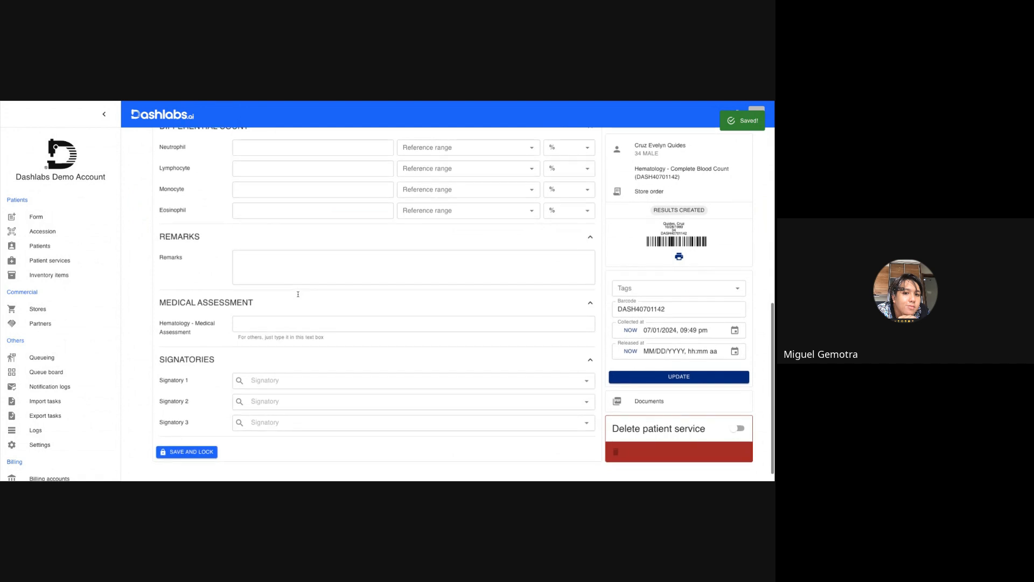
left_click(269, 323)
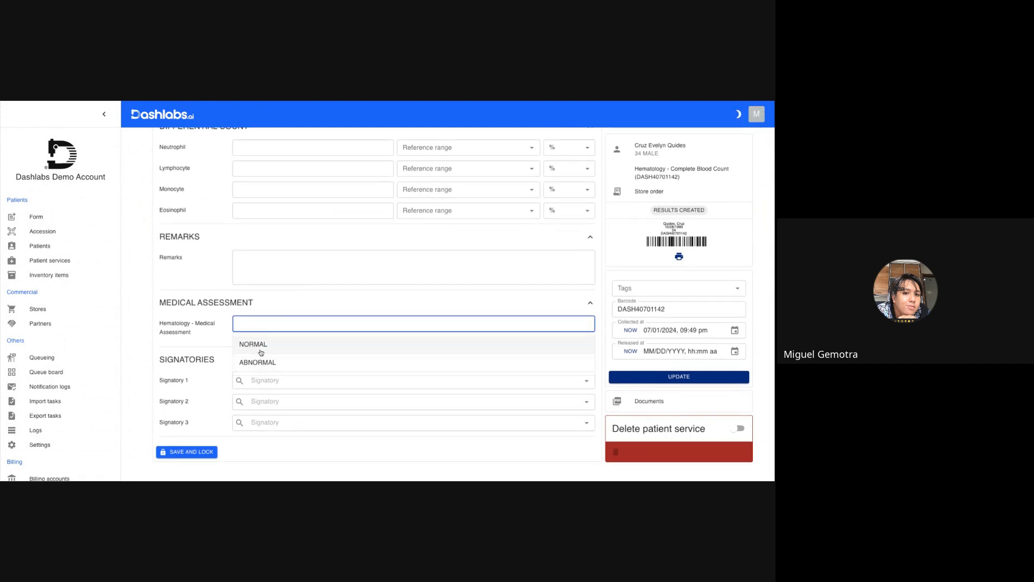
left_click(260, 346)
left_click(198, 457)
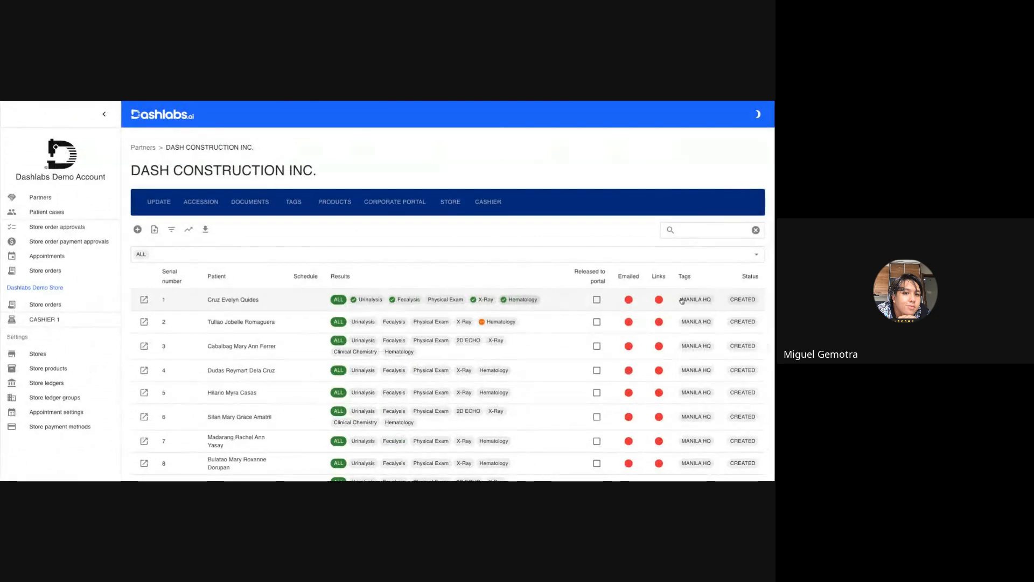
Open the first patient's Physical Exam and review its prefilled medical history, examination, laboratory results and other medical procedures sections.
left_click(451, 301)
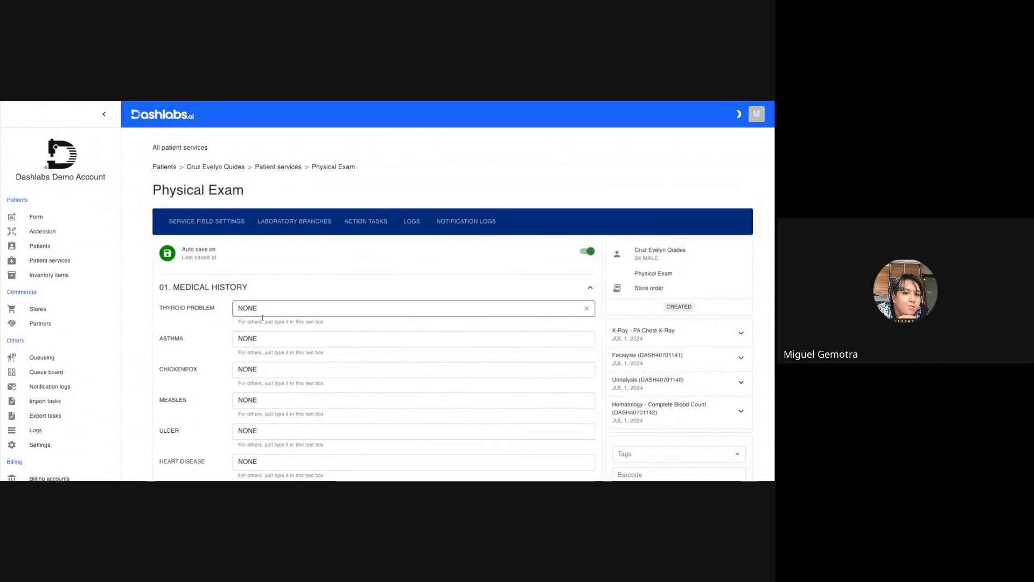
scroll(274, 363, "down", 3)
scroll(273, 362, "down", 12)
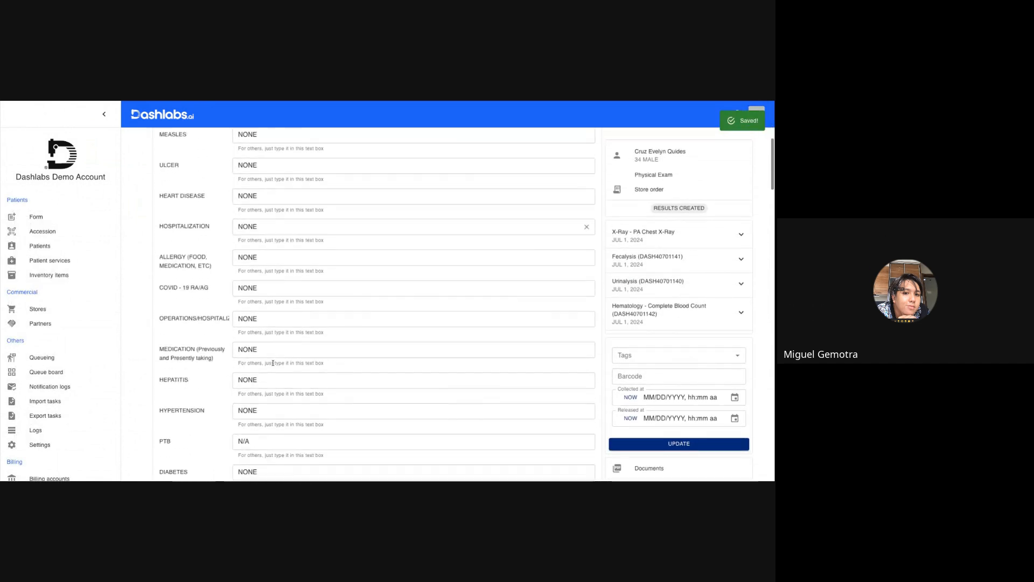
scroll(273, 363, "down", 9)
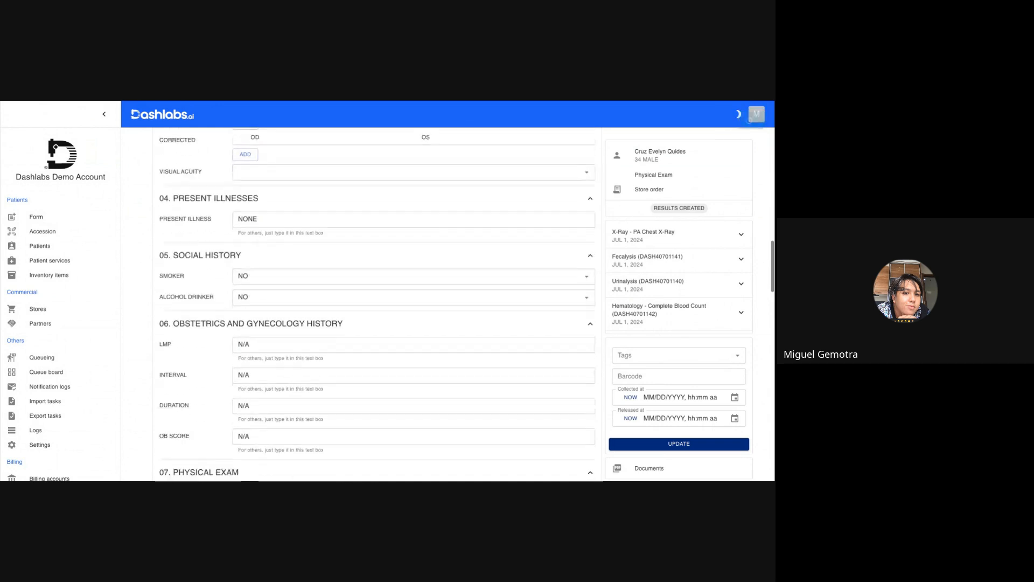
scroll(259, 236, "down", 7)
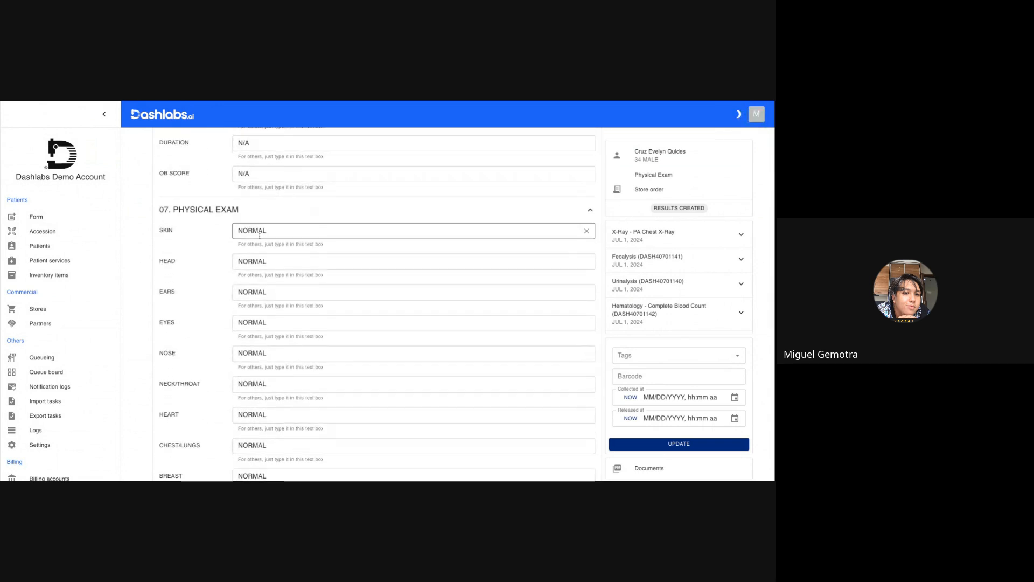
scroll(260, 236, "down", 3)
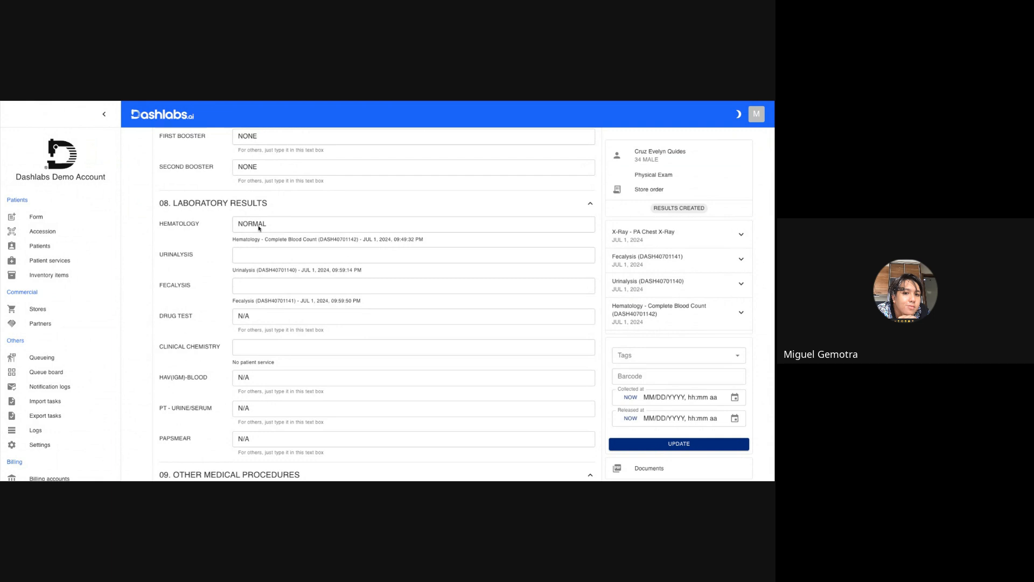
scroll(240, 328, "down", 3)
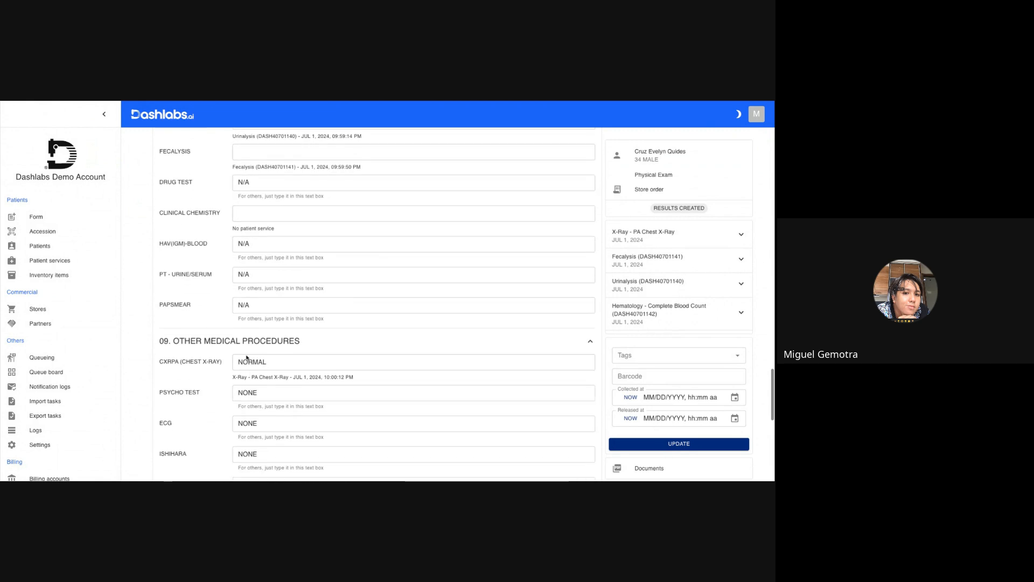
scroll(248, 364, "down", 10)
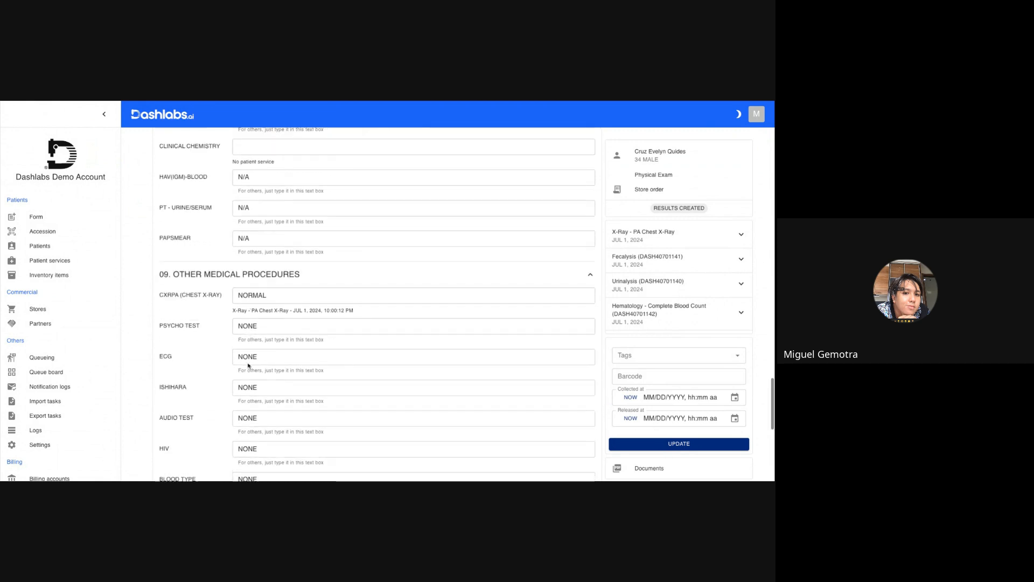
Set the Physical Exam recommendation to CLASS B: Physically fit for all types of work, save and lock it, and close the record.
left_click(253, 308)
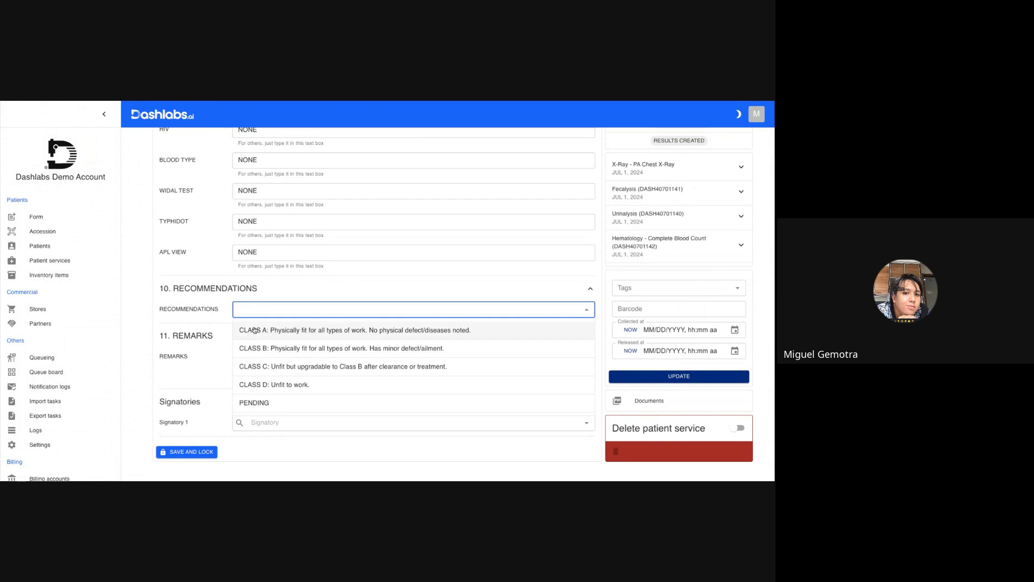
left_click(299, 348)
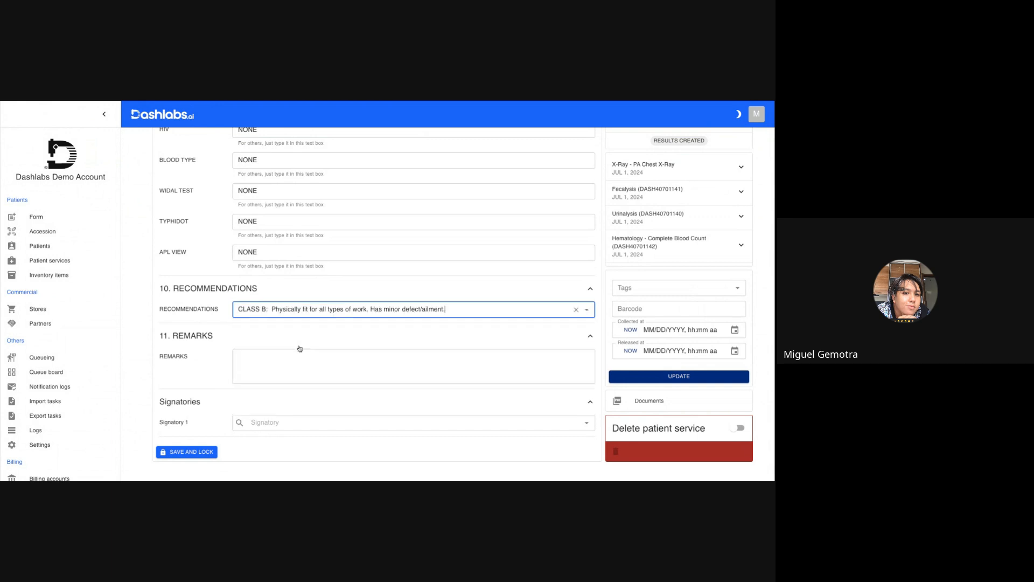
left_click(167, 454)
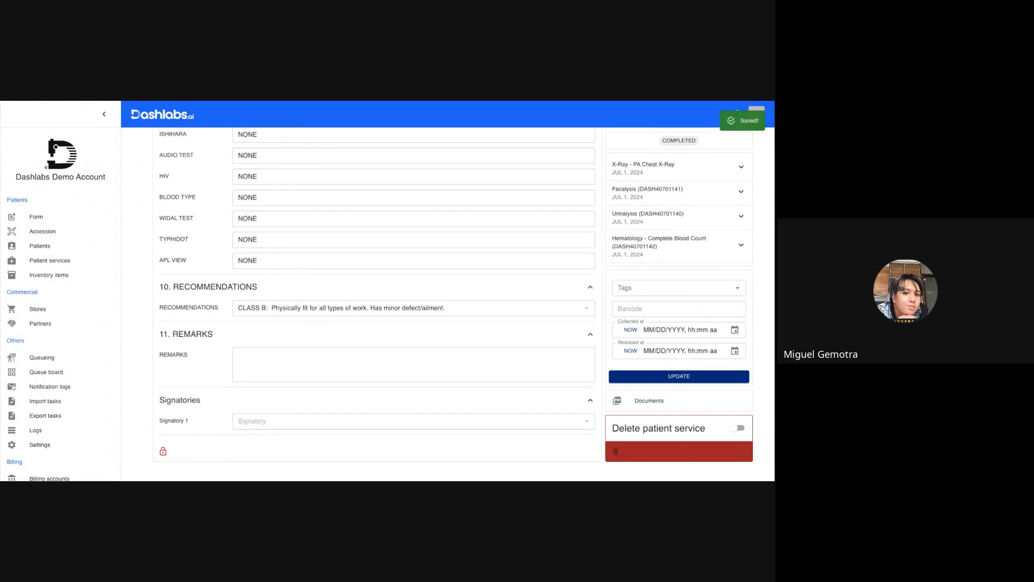
key("super+w")
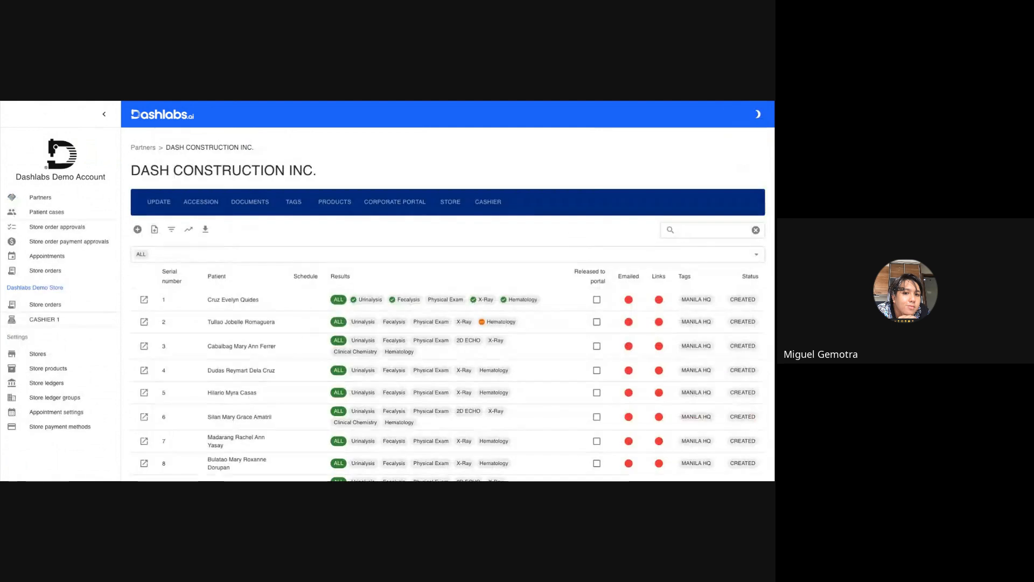
Refresh the DASH CONSTRUCTION INC. patient list and view the combined results PDF covering all of a patient's tests.
key("super+r")
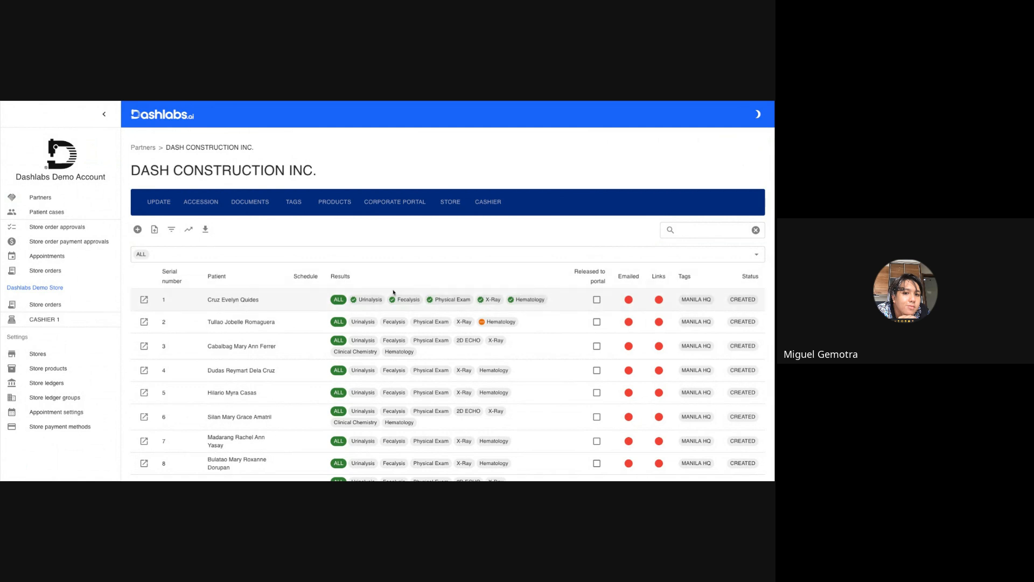
left_click(339, 301)
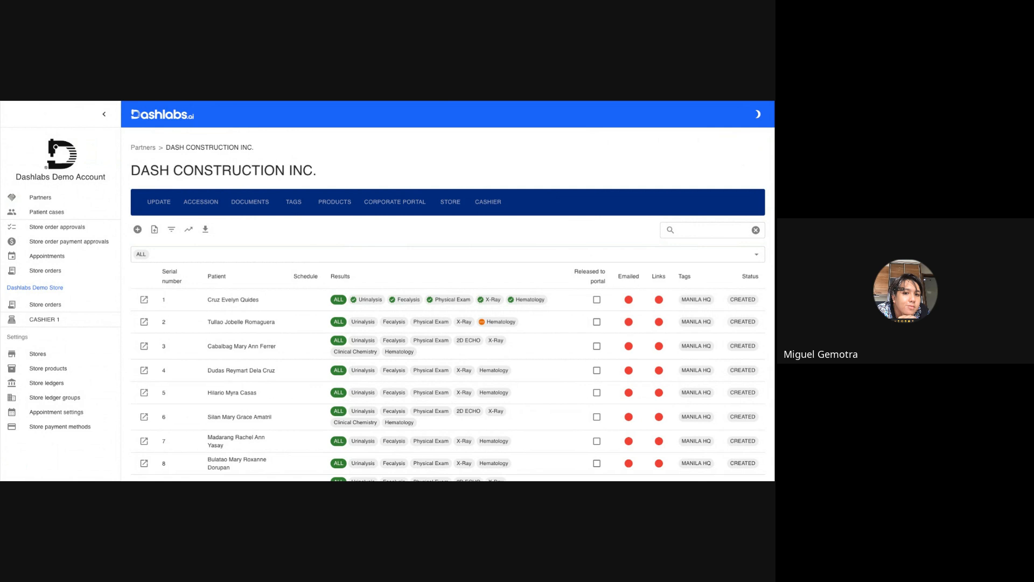
key("ctrl+Tab")
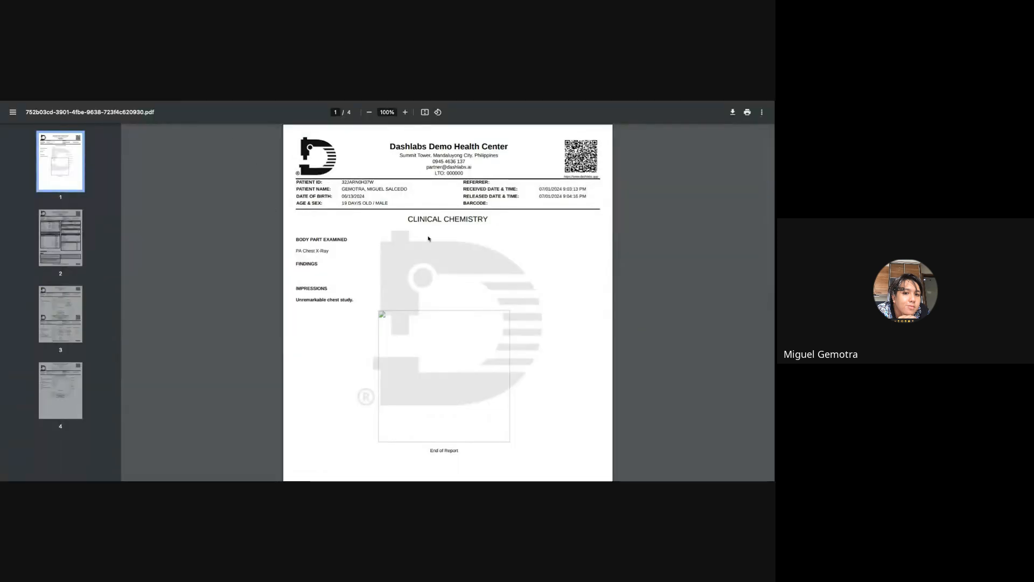
Review all pages of the combined results PDF, including the Physical Exam, Fecalysis and Clinical Chemistry reports.
scroll(428, 239, "down", 10)
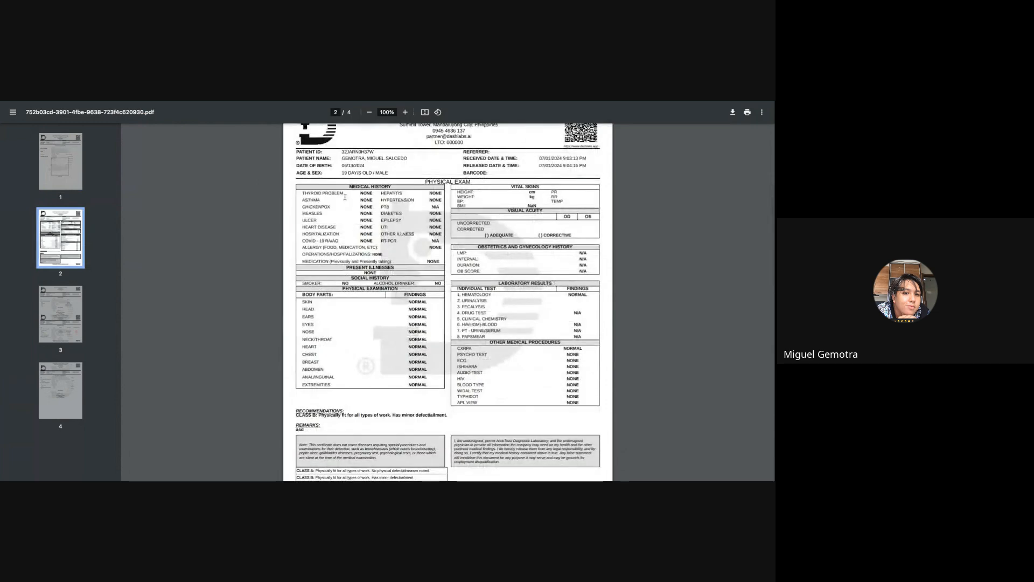
scroll(394, 253, "down", 10)
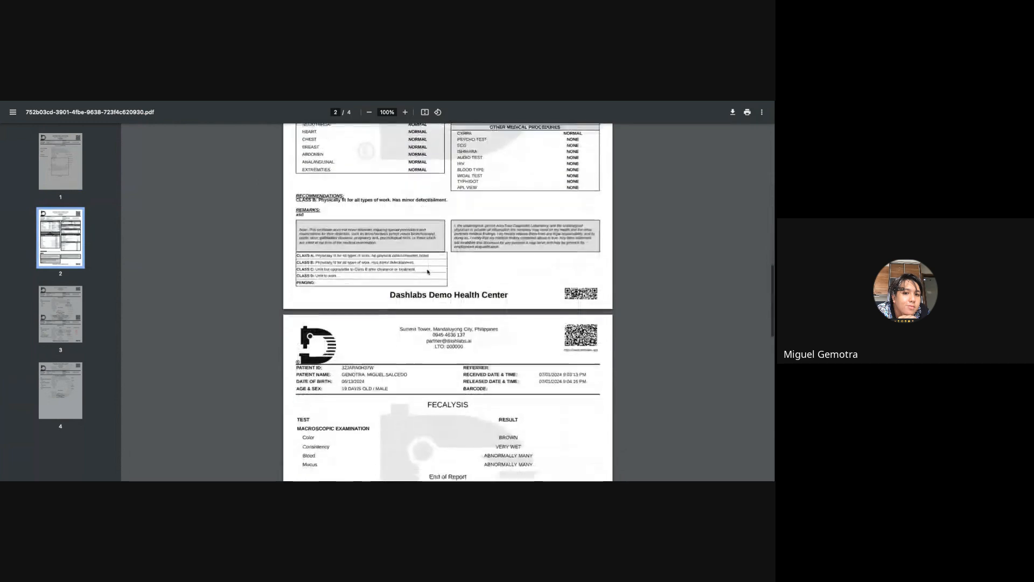
scroll(428, 272, "down", 6)
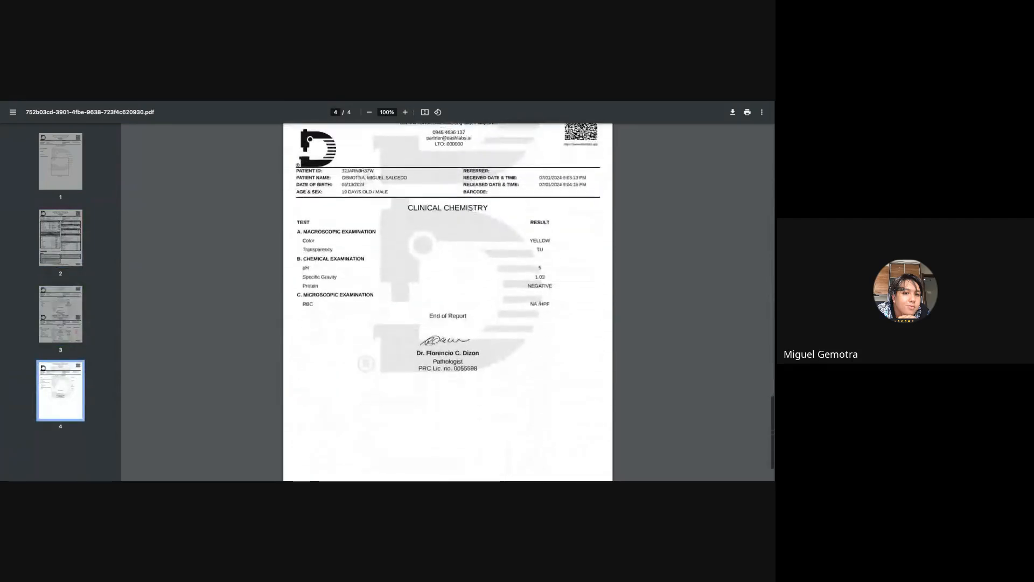
scroll(393, 248, "down", 2)
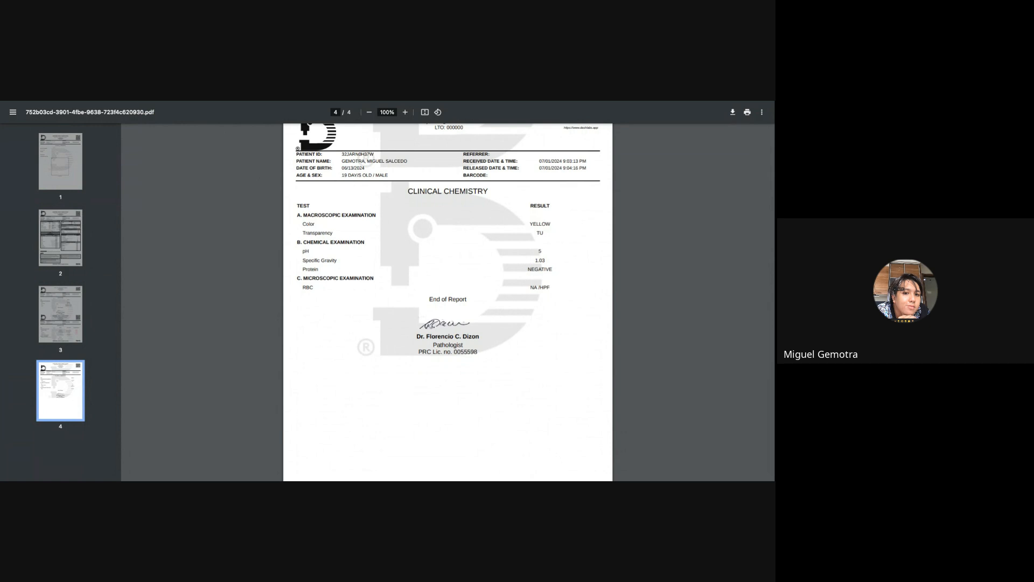
Close the combined results PDF and email the results to the first patient on the DASH CONSTRUCTION INC. list.
key("super+w")
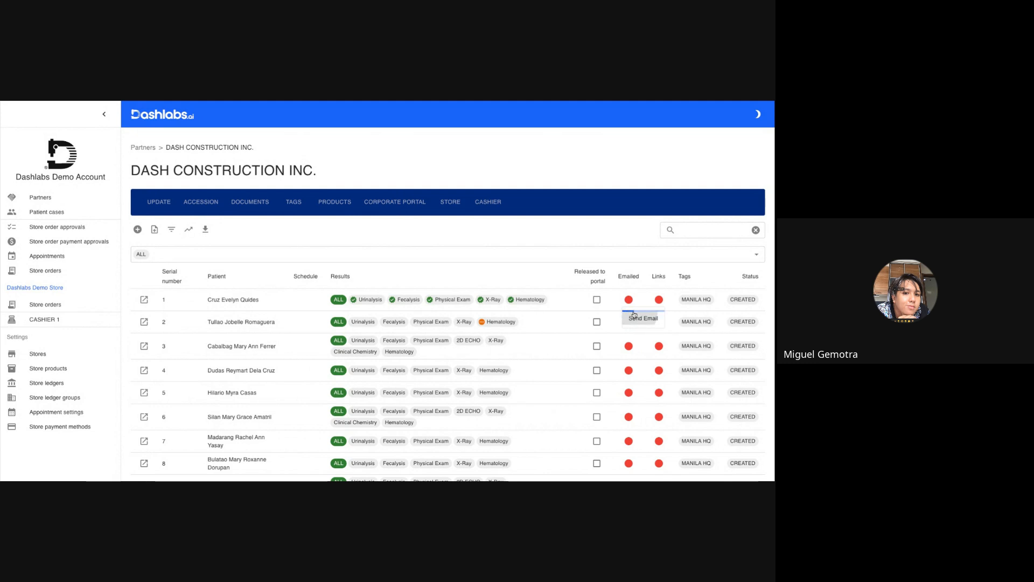
left_click(631, 306)
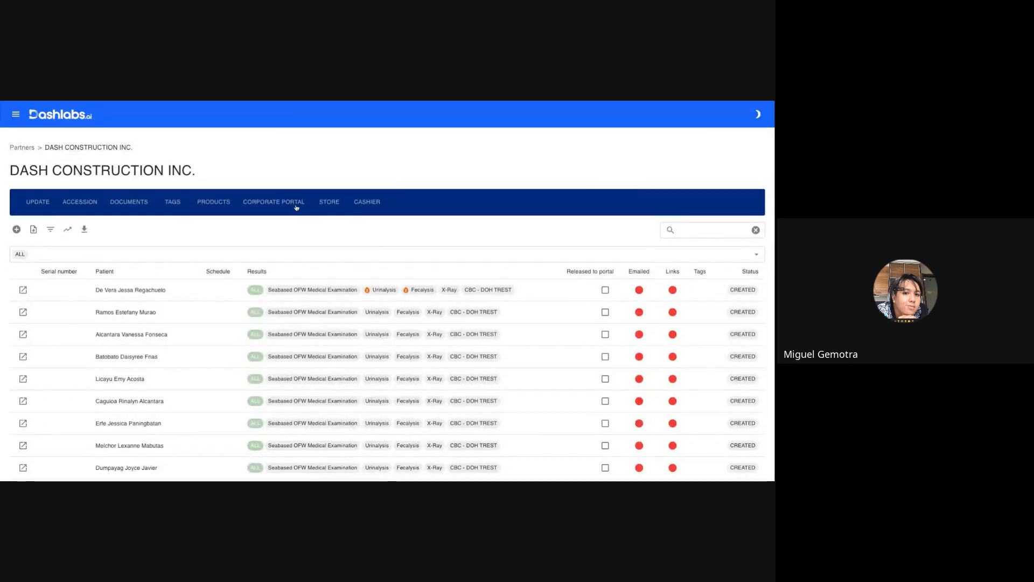
Create an active partner user with administrator rights for DASH CONSTRUCTION INC.'s corporate portal, using the contact's e-mail.
left_click(296, 208)
left_click(109, 114)
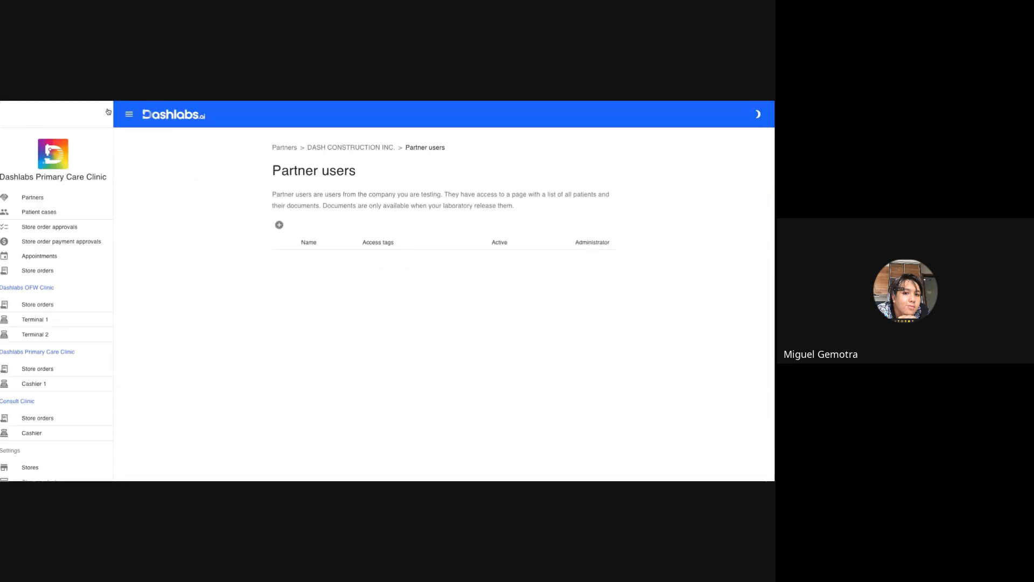
left_click(222, 224)
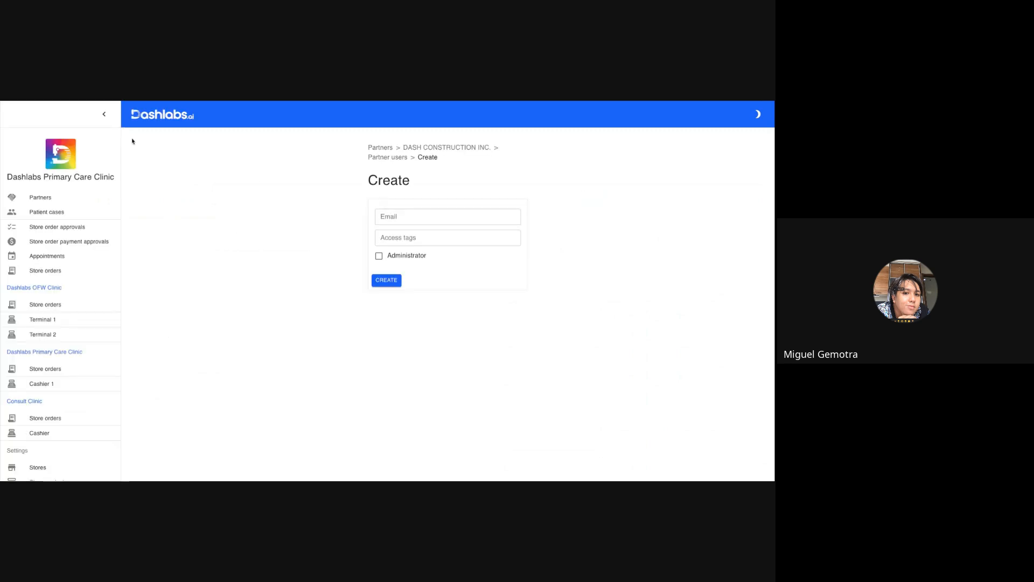
left_click(105, 114)
left_click(351, 215)
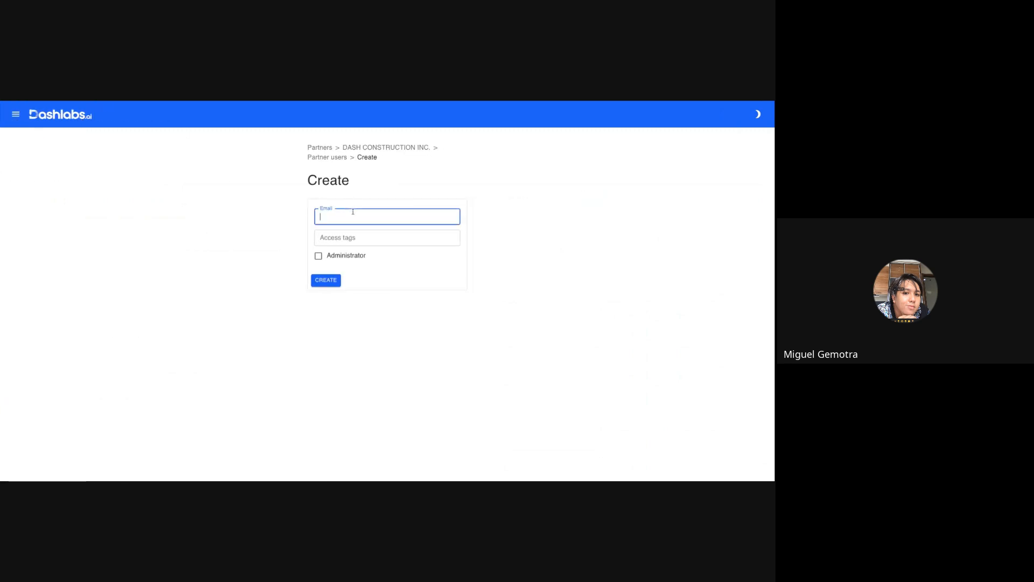
left_click(343, 257)
left_click(331, 280)
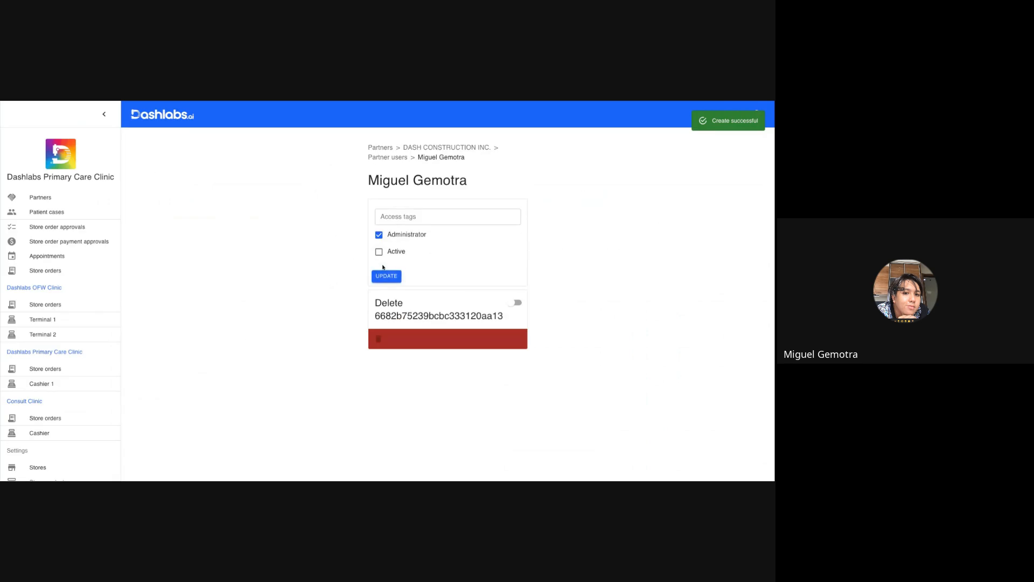
left_click(383, 279)
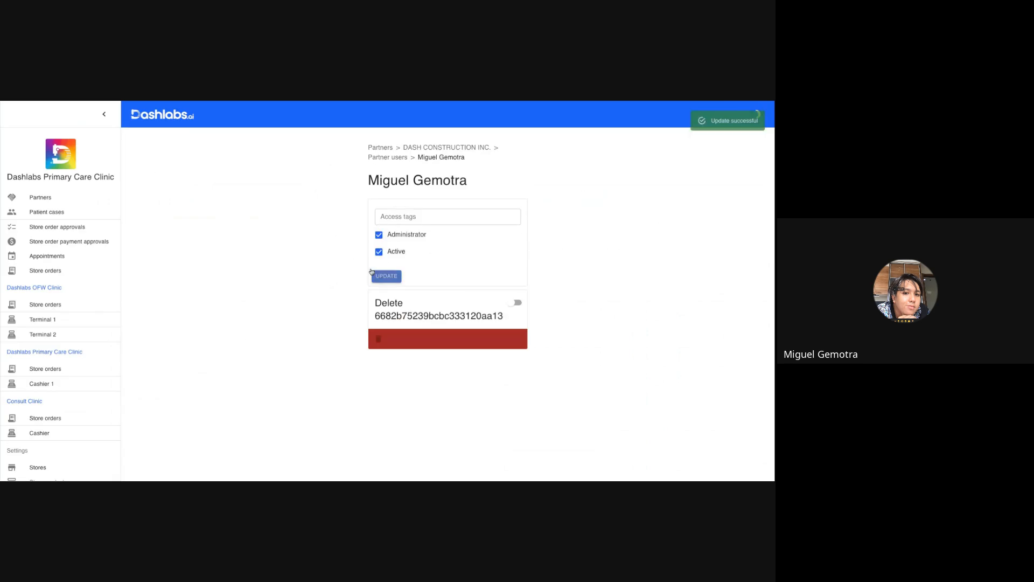
left_click(104, 114)
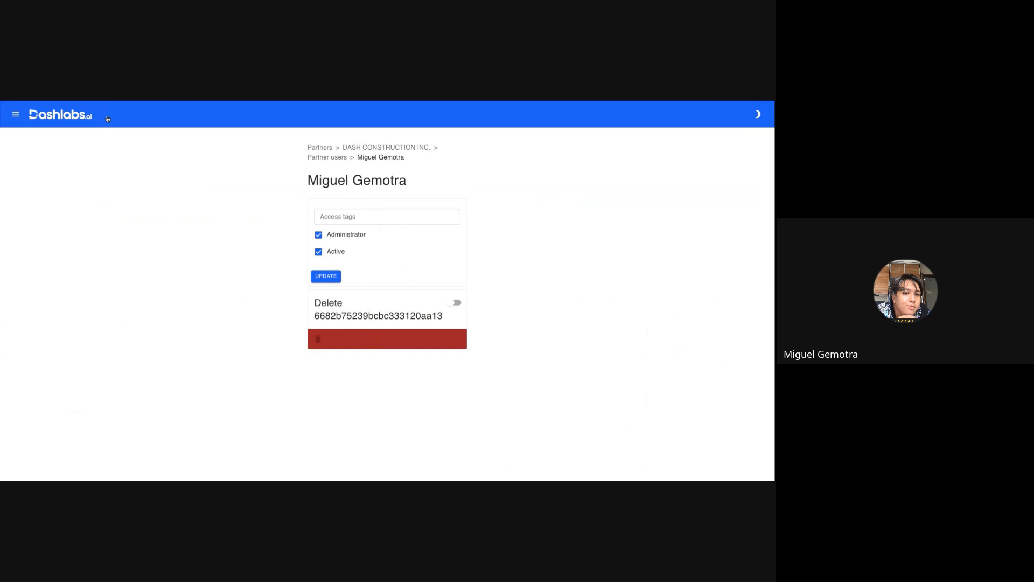
Open DASH CONSTRUCTION INC.'s corporate portal from the new partner user's entry and look through its patient list.
left_click(356, 149)
left_click(105, 114)
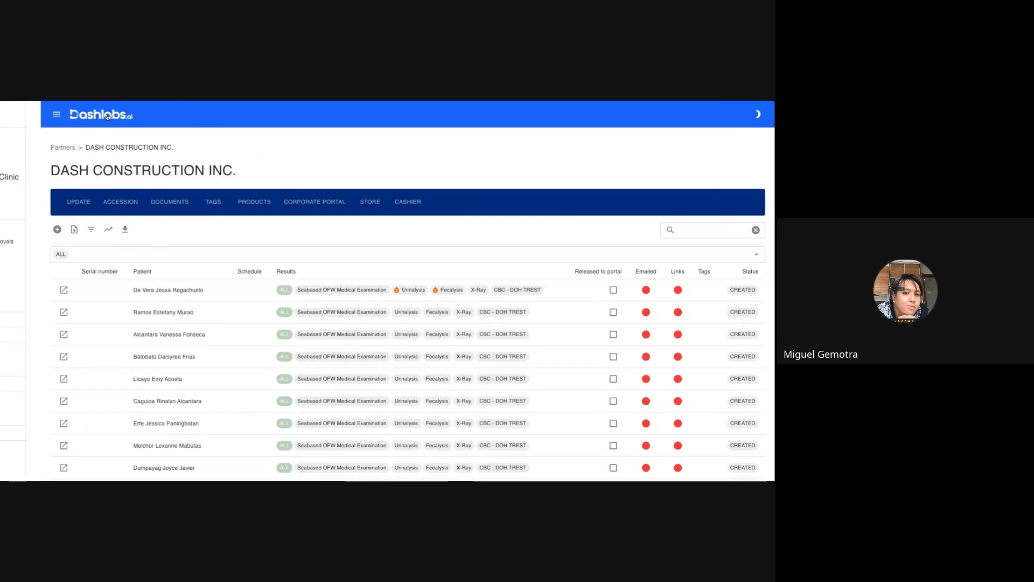
left_click(287, 203)
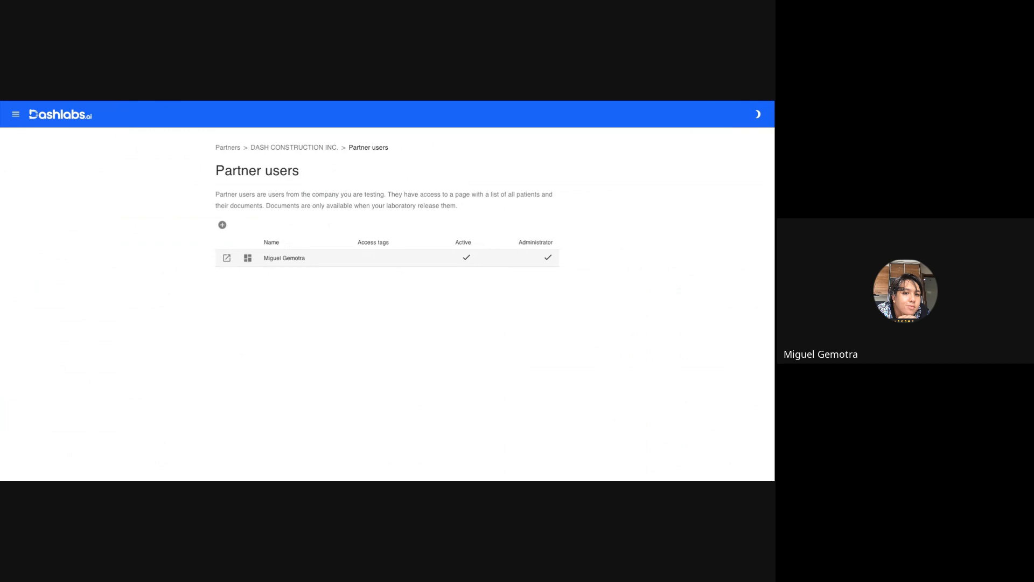
left_click(247, 258)
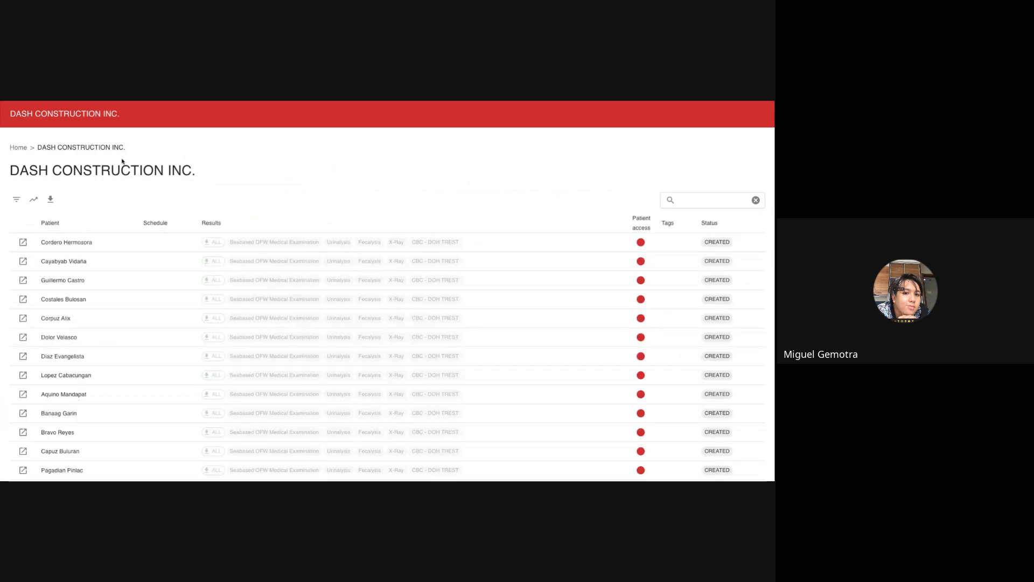
scroll(112, 261, "down", 5)
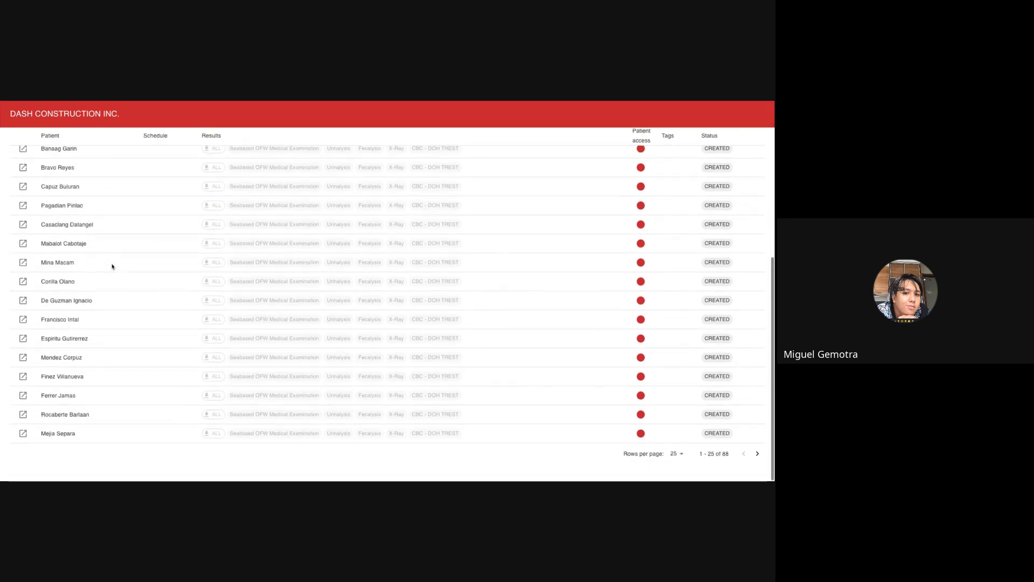
scroll(111, 265, "up", 5)
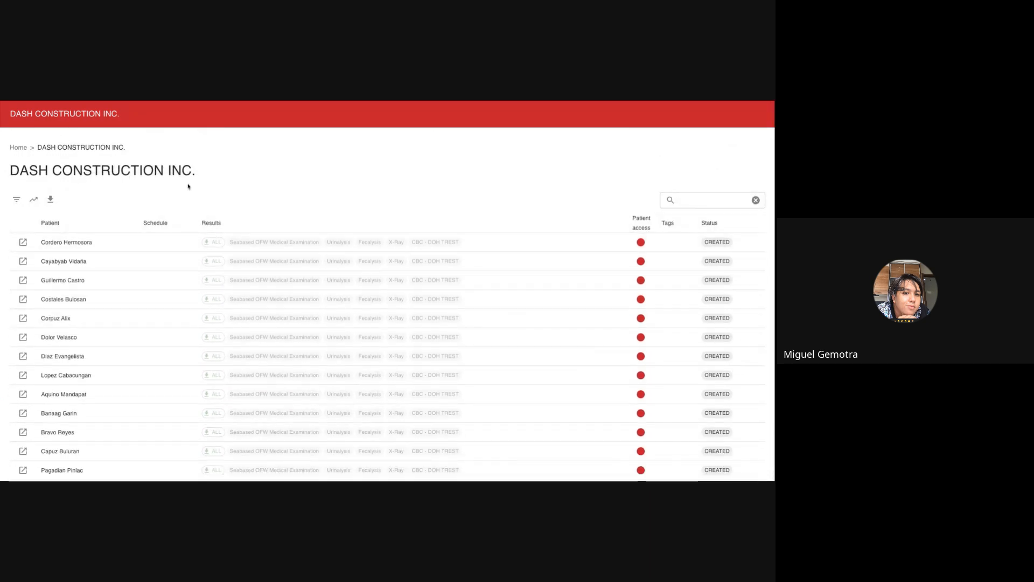
Release the first patient's results to the portal in the Dashlabs Demo Account's DASH CONSTRUCTION INC. list.
key("ctrl+shift+Tab")
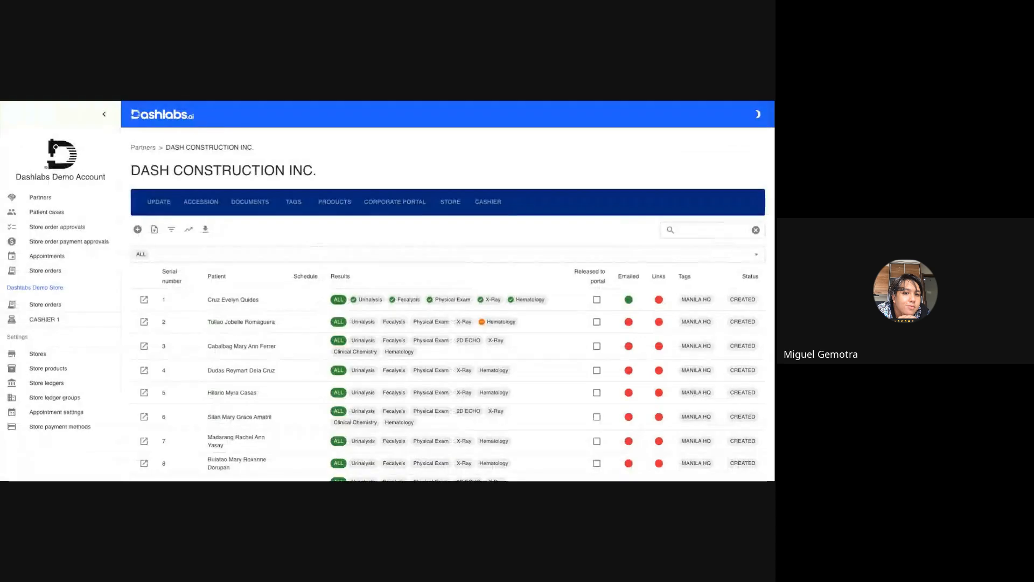
left_click(597, 302)
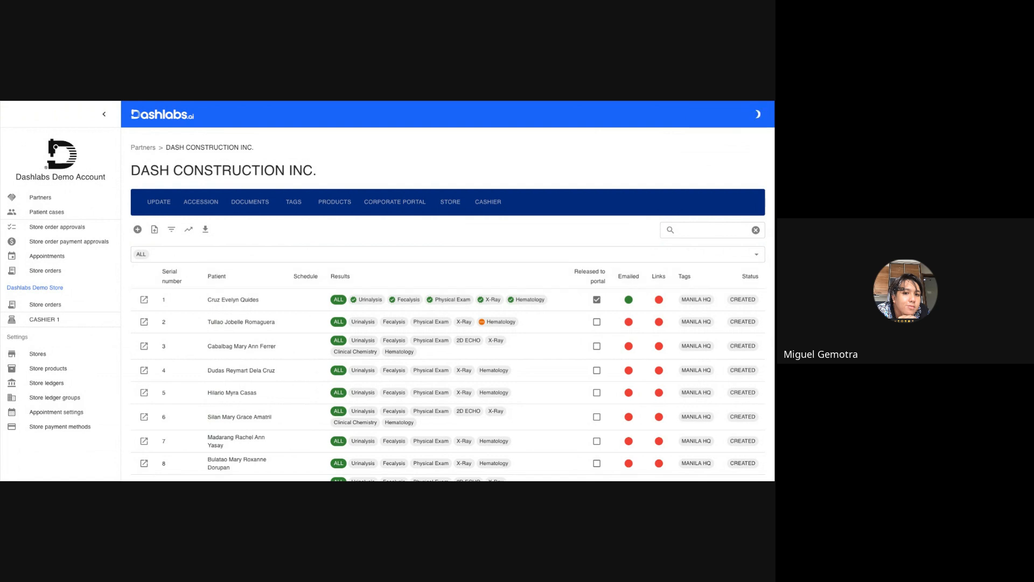
Fetch the corporate portal's analytics without a tag filter and examine the general, status and laboratory services tables.
key("ctrl+Tab")
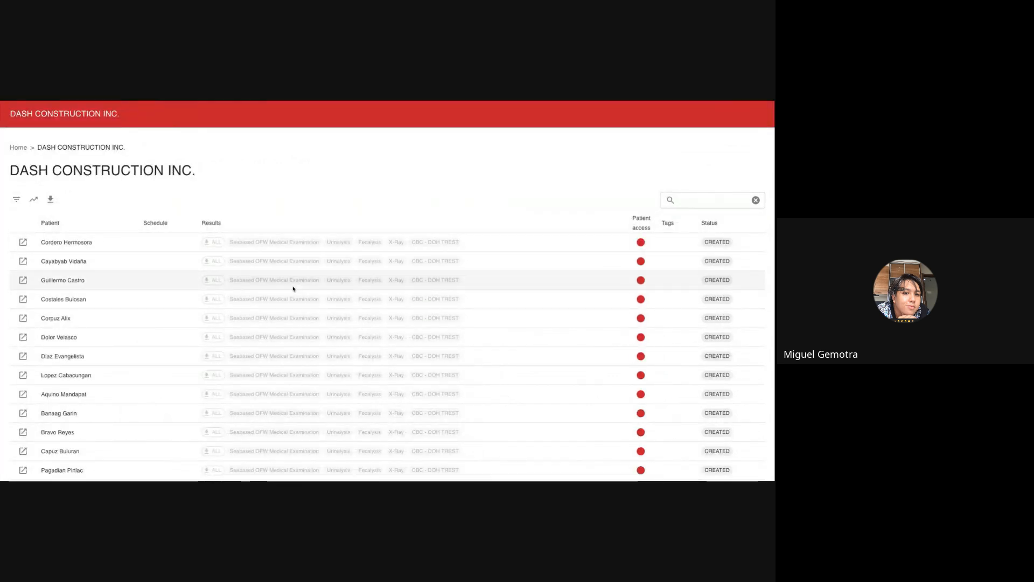
left_click(36, 199)
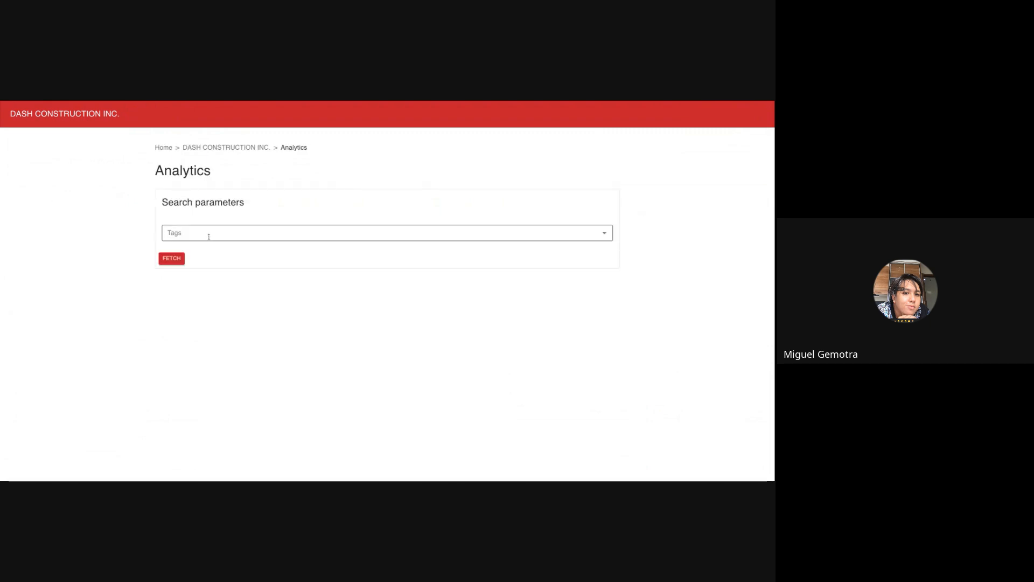
left_click(171, 258)
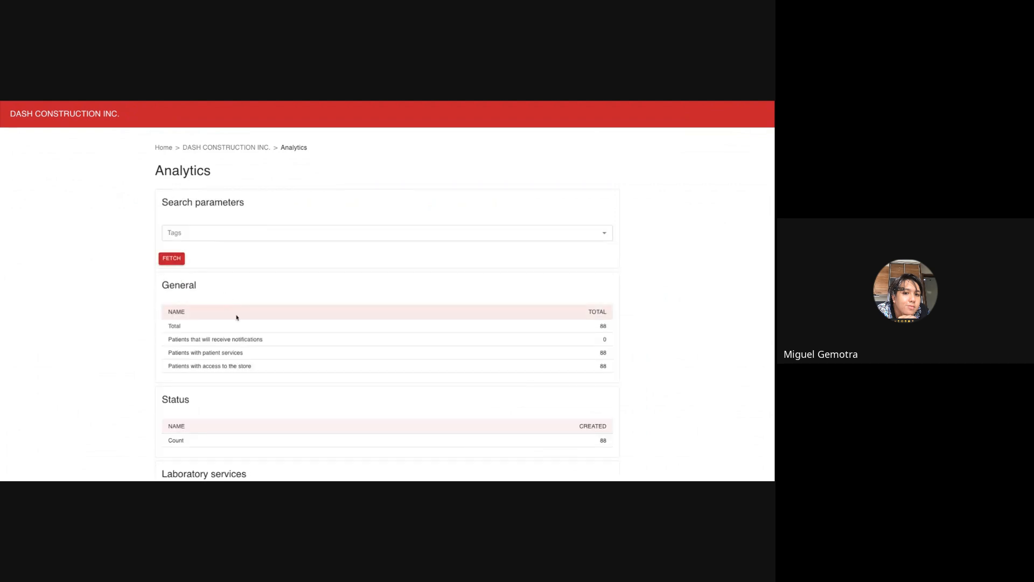
scroll(237, 317, "down", 5)
scroll(236, 317, "up", 1)
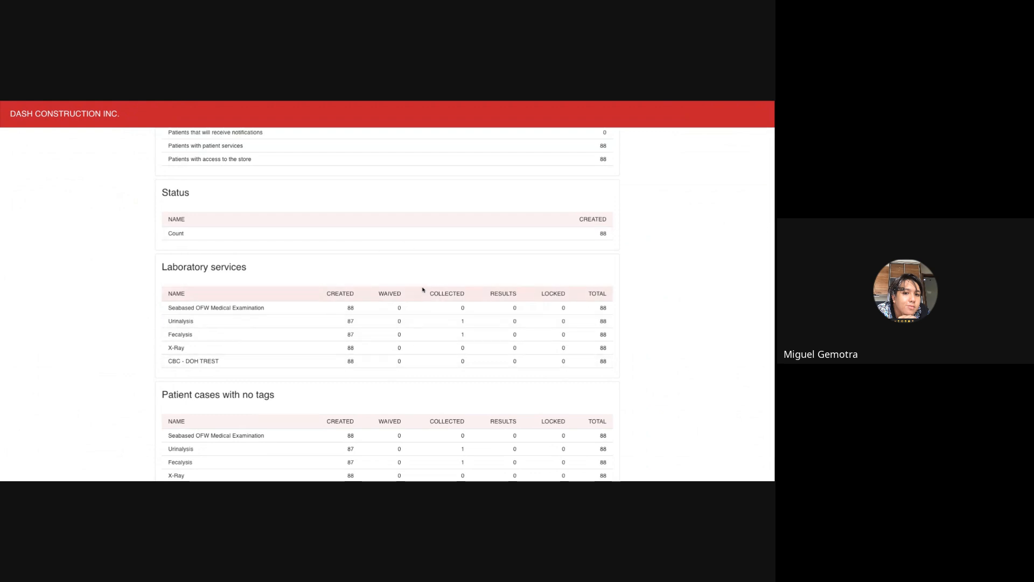
scroll(510, 291, "up", 3)
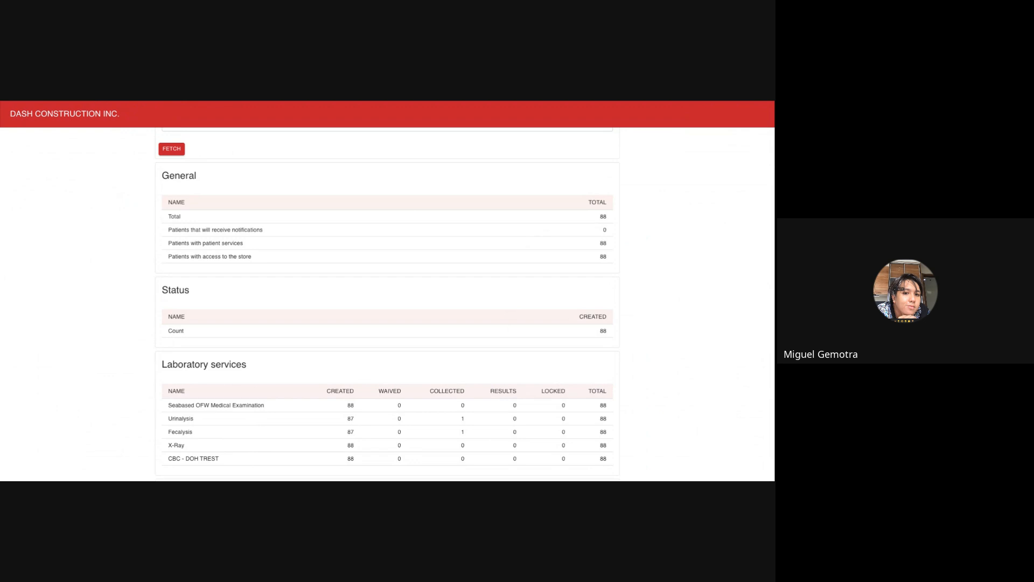
From DASH CONSTRUCTION INC.'s store orders, start a STORE ORDER SOA document for this month, 07/01/2024 to 07/31/2024.
key("ctrl+shift+Tab")
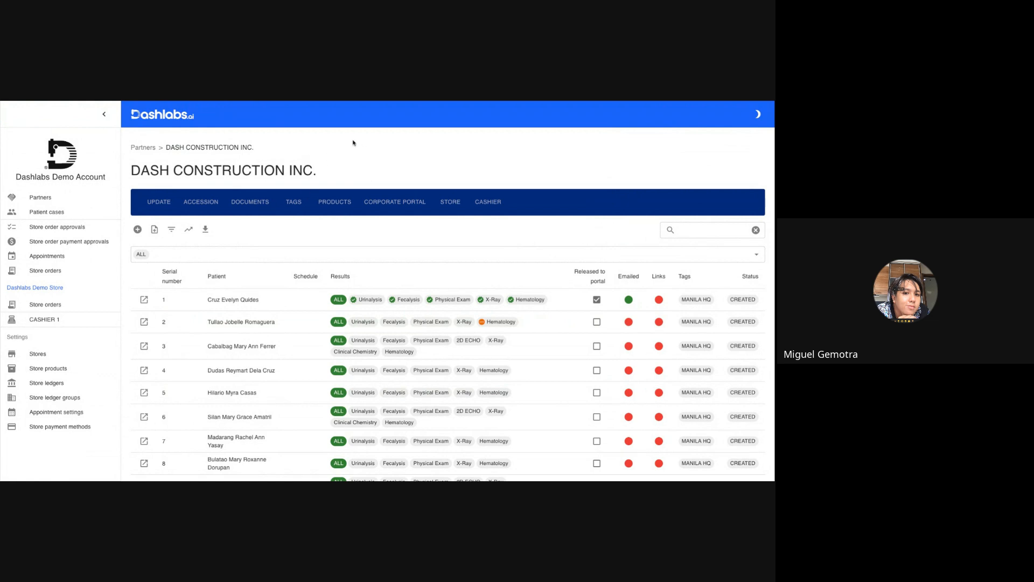
left_click(454, 198)
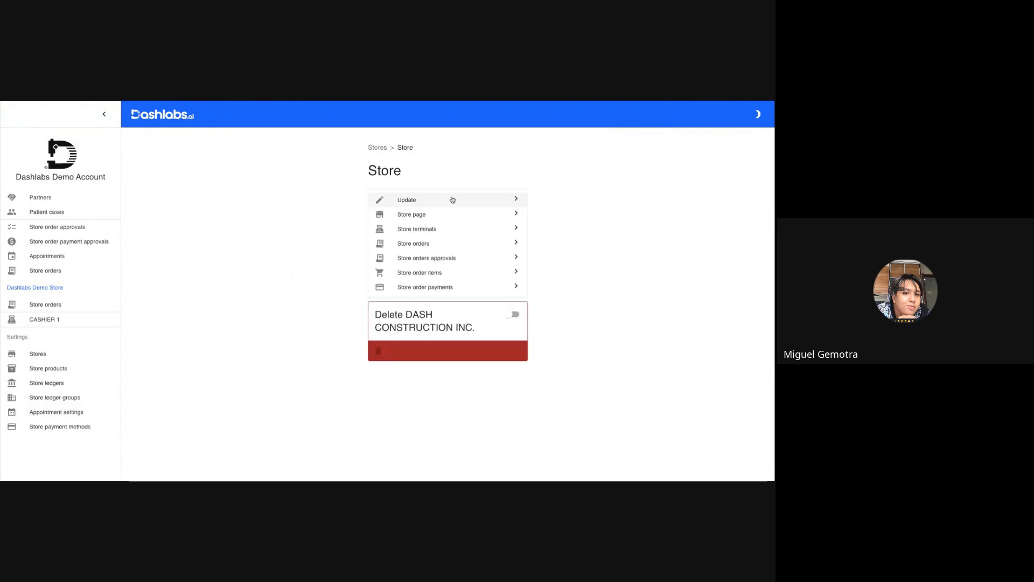
left_click(413, 261)
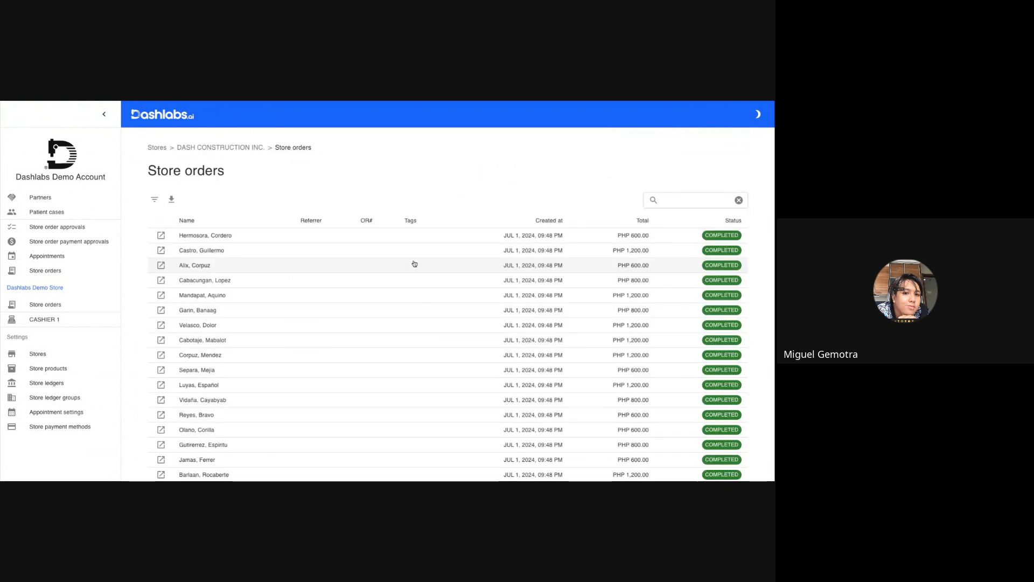
left_click(170, 200)
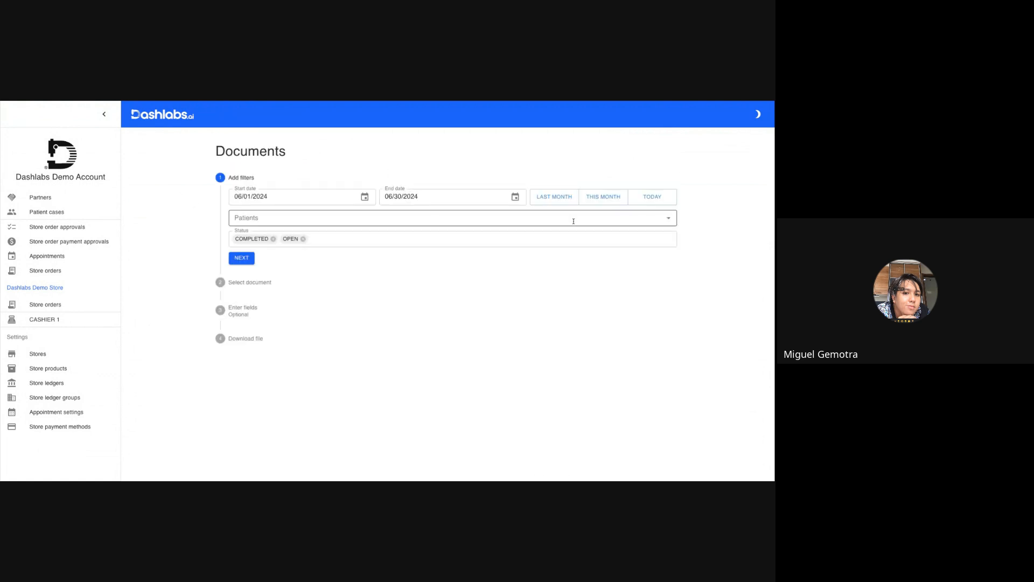
left_click(619, 201)
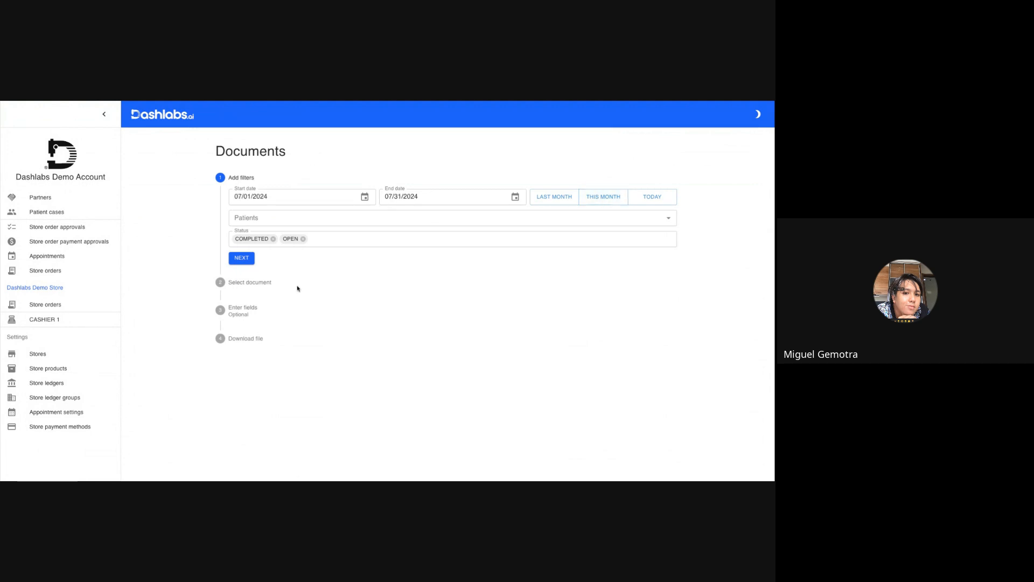
left_click(248, 259)
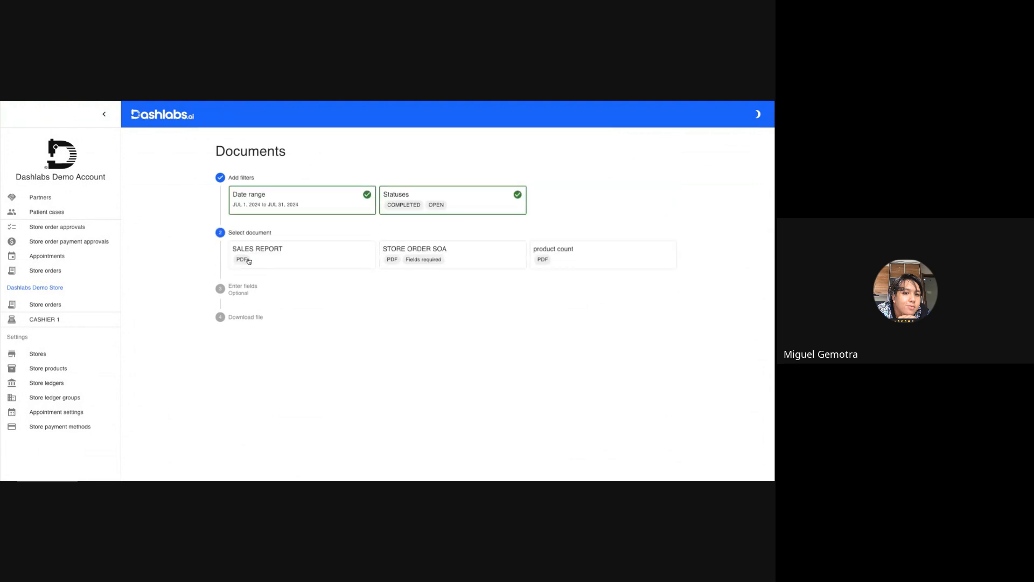
left_click(483, 260)
Fill in the SOA's reference number as 0001, enter the preparer's and approver's names, and proceed to file generation.
left_click(265, 310)
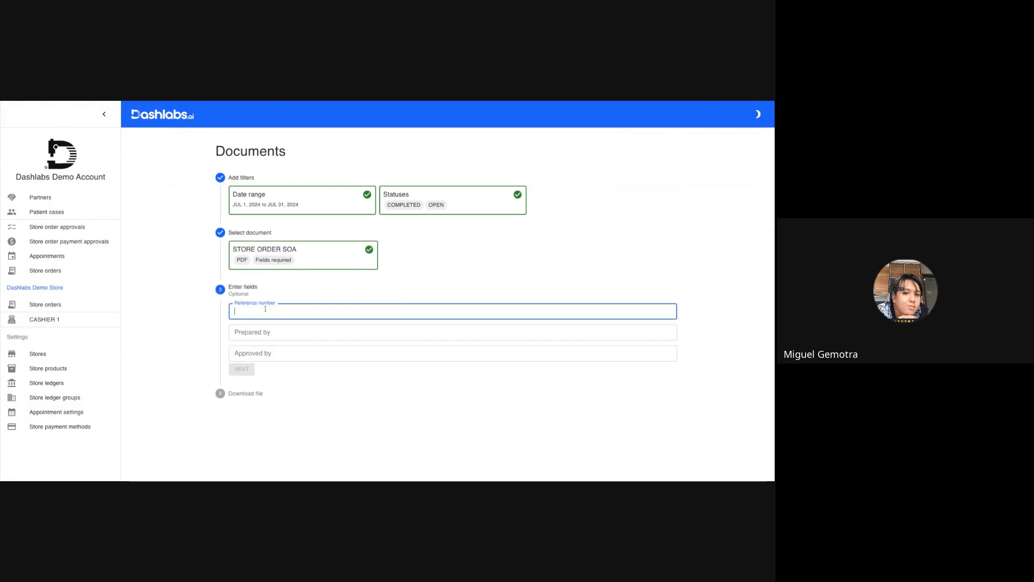
type("0001")
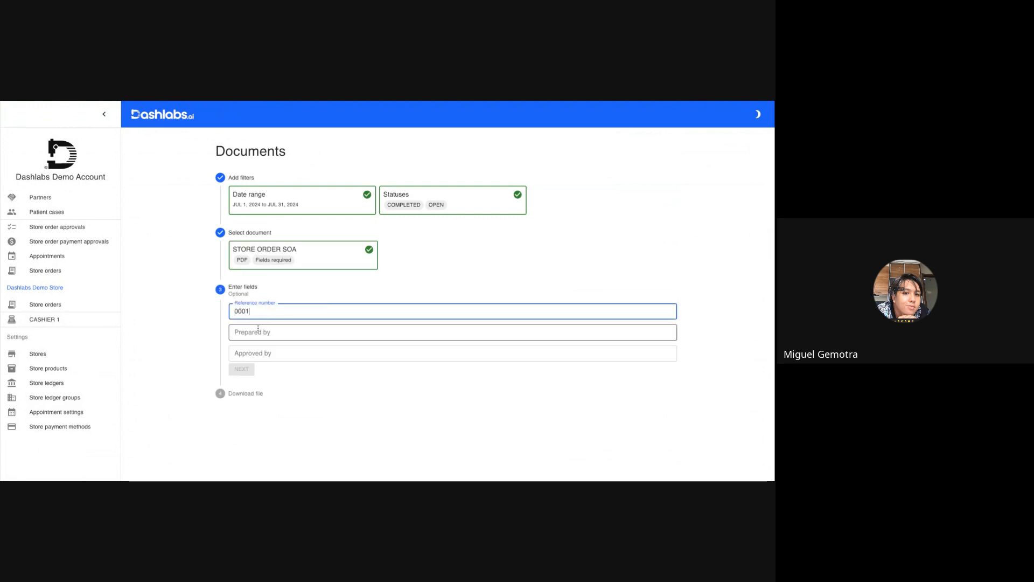
left_click(253, 333)
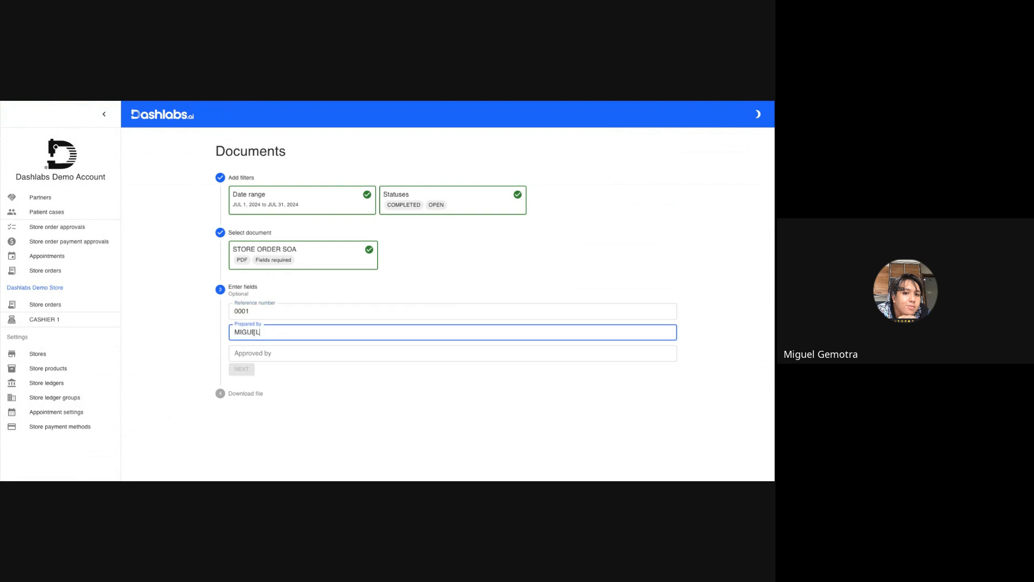
key("Tab")
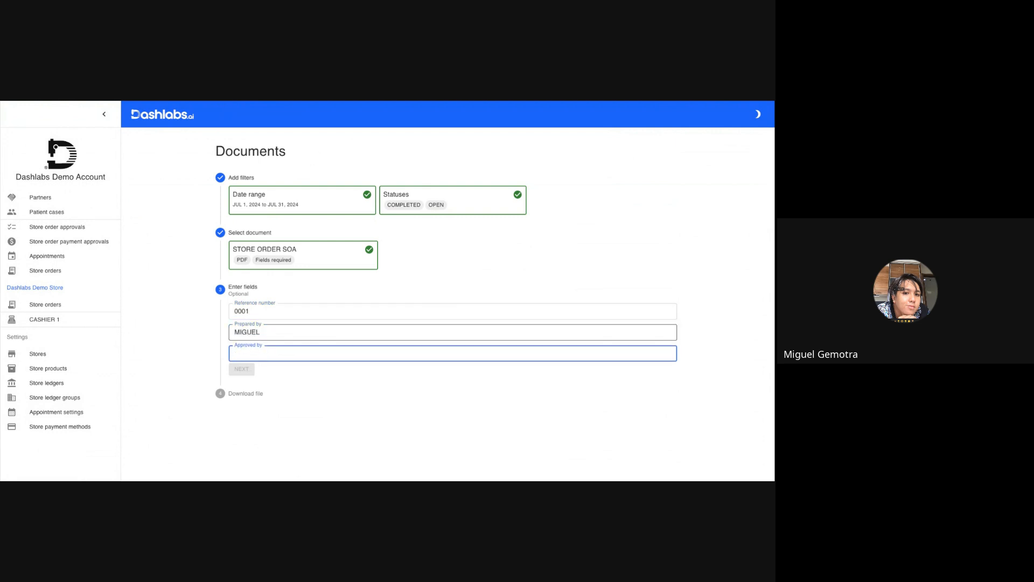
left_click(242, 369)
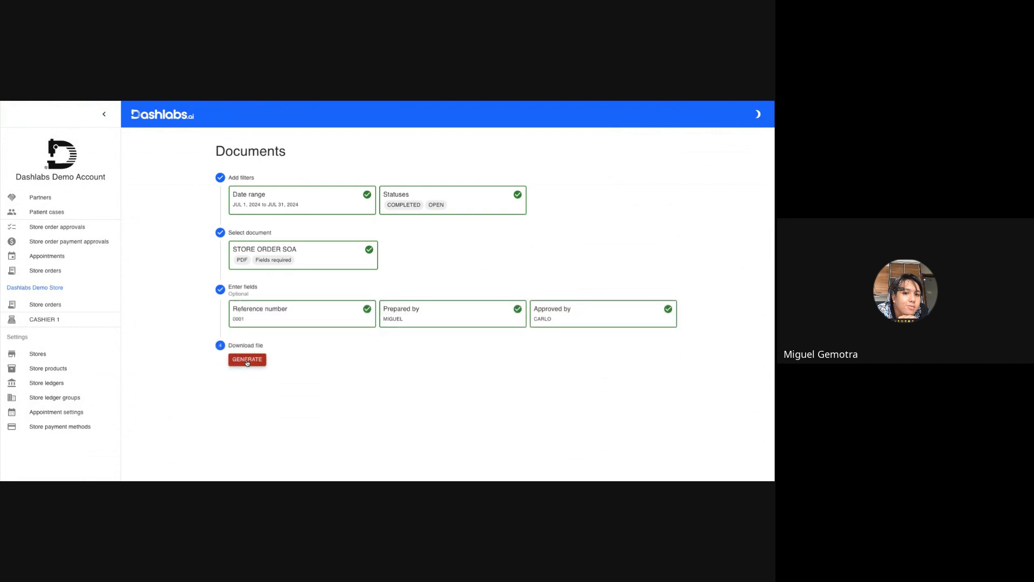
Generate the STORE ORDER SOA file for DASH CONSTRUCTION INC. and open the resulting PDF.
left_click(248, 362)
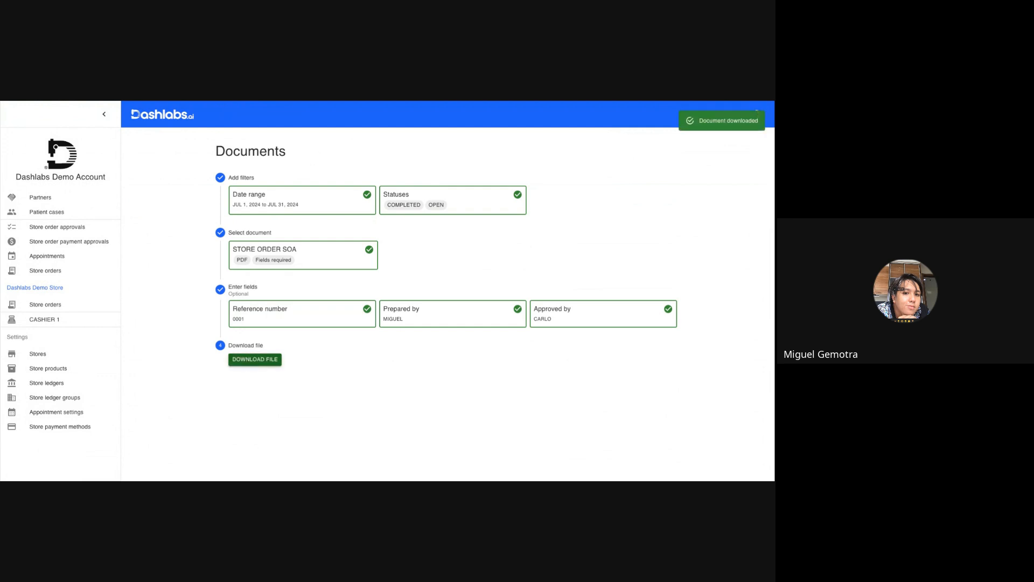
left_click(253, 360)
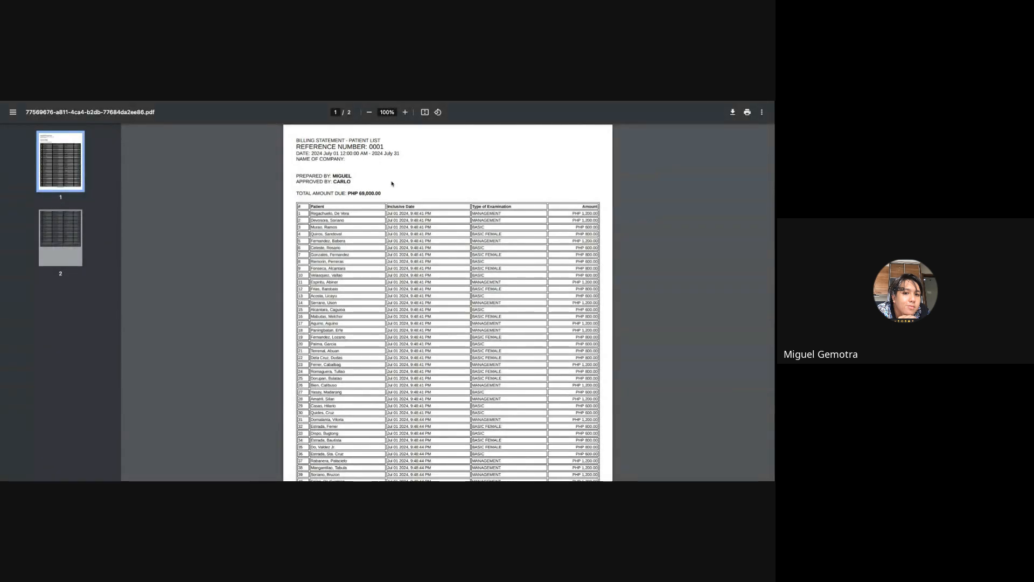
Examine the billing statement's patient list, examination types, amounts and total due, through to the closing payment instructions on page 2.
scroll(393, 183, "down", 3)
scroll(394, 183, "up", 3)
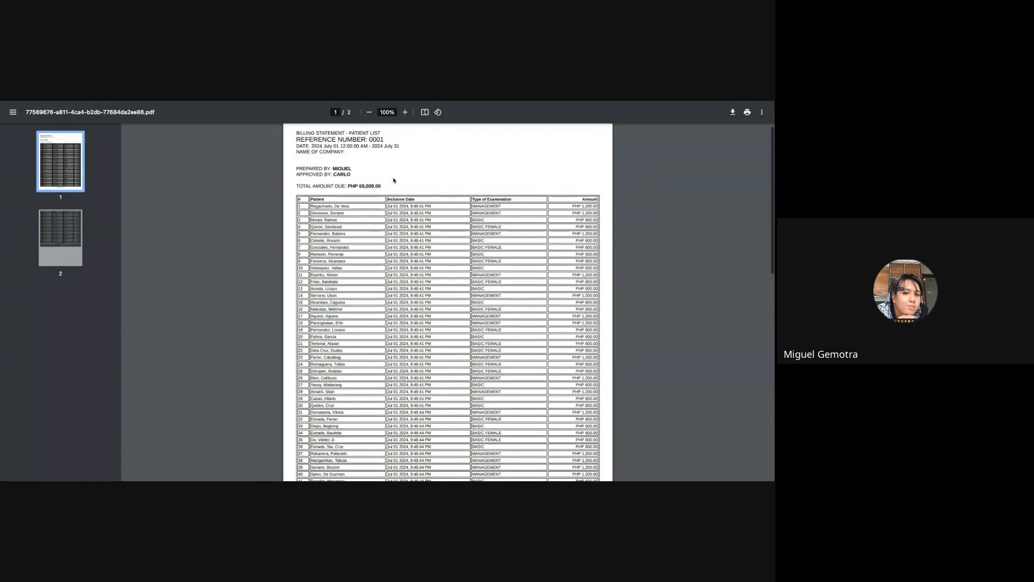
double_click(325, 206)
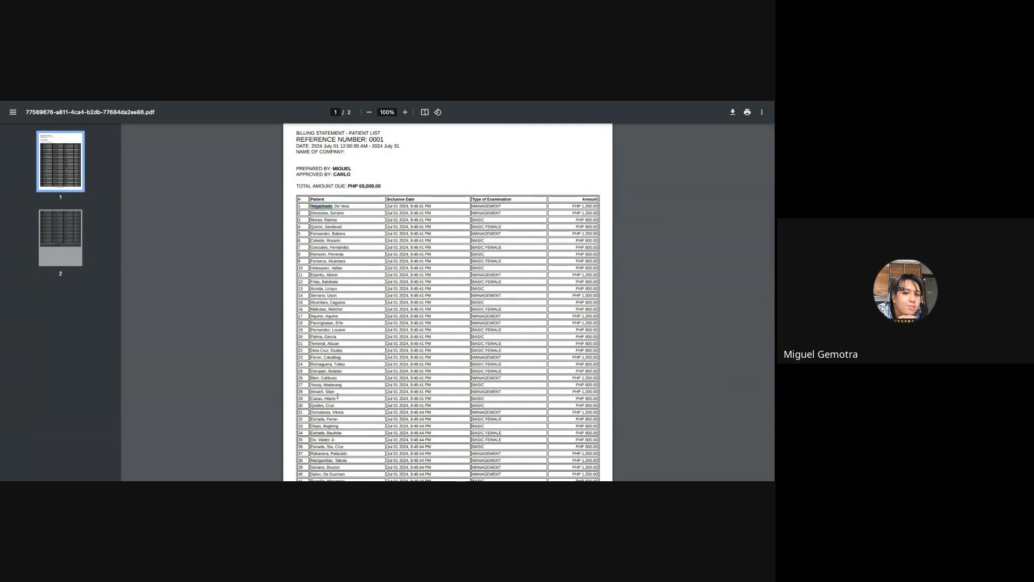
left_click(388, 317)
left_click_drag(487, 206, 525, 221)
left_click(489, 329)
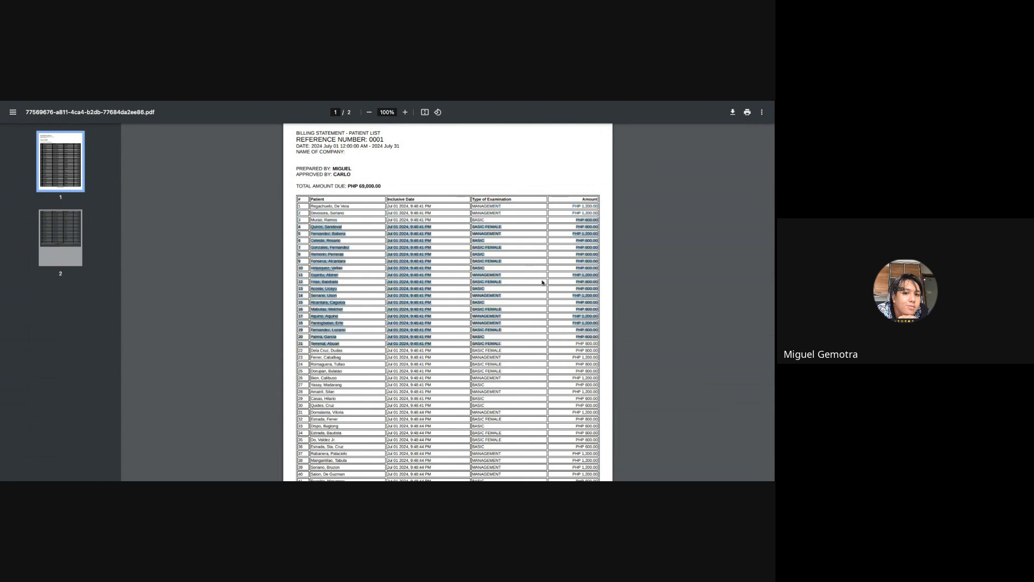
left_click_drag(359, 186, 381, 186)
scroll(445, 415, "down", 15)
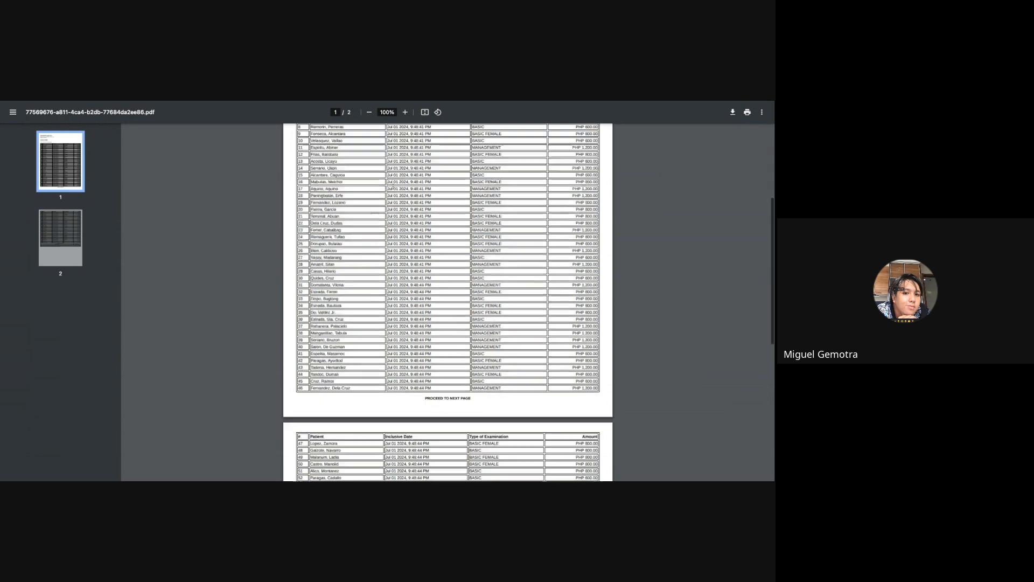
scroll(448, 406, "up", 4, "ctrl")
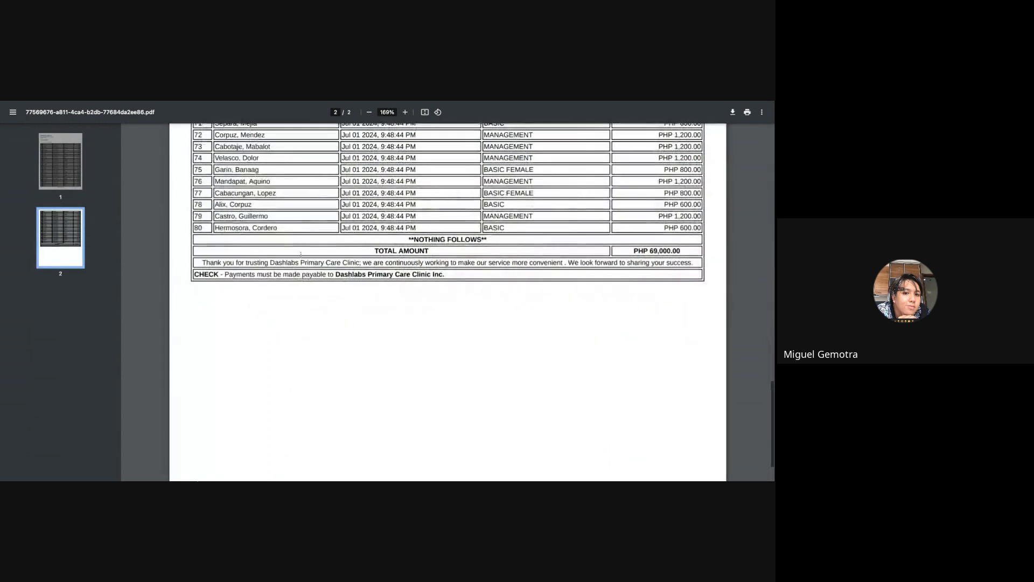
left_click_drag(236, 262, 453, 275)
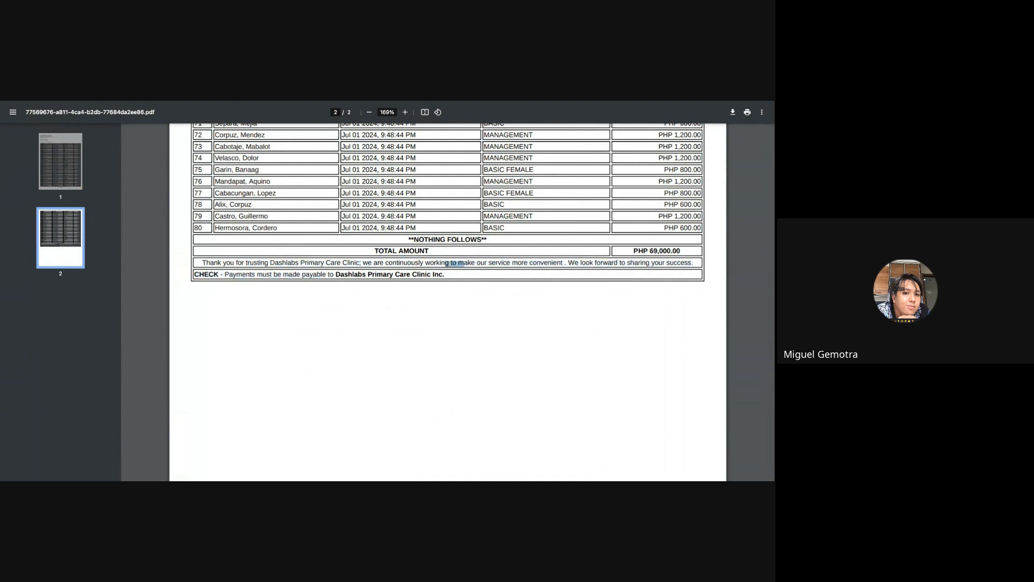
key("ctrl+Right")
key("Right")
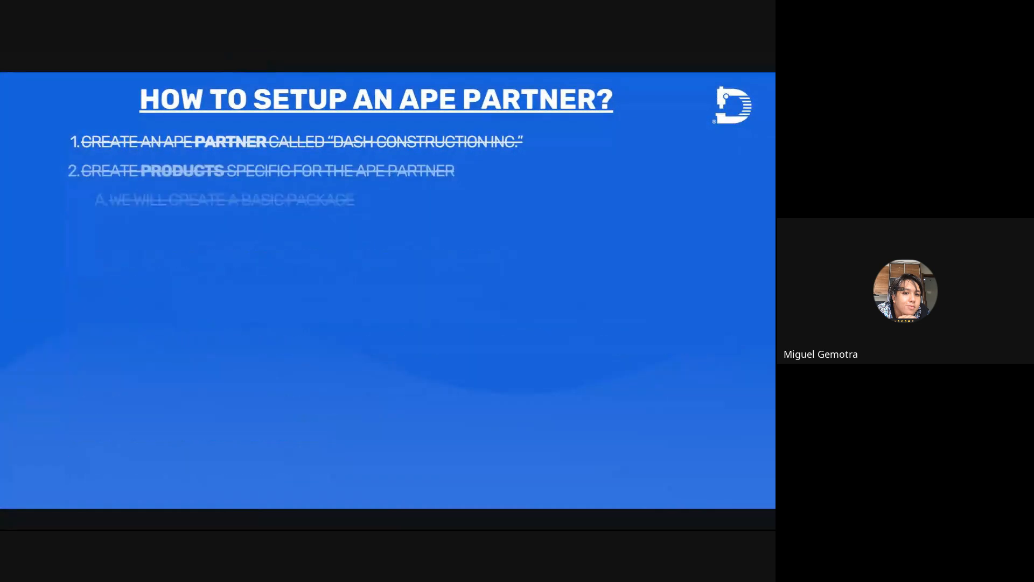